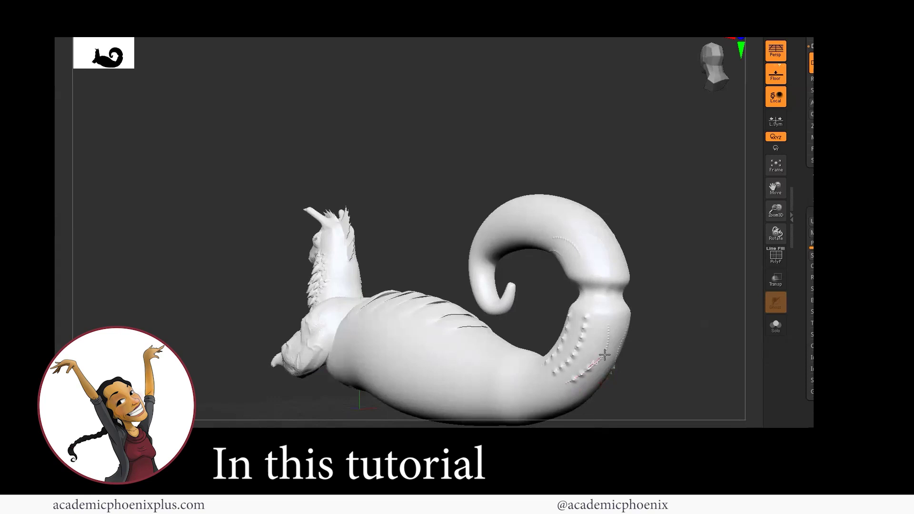
mouse_move(604, 354)
left_mouse_down()
mouse_move(610, 311)
mouse_move(650, 321)
mouse_move(604, 328)
mouse_move(698, 291)
left_mouse_up()
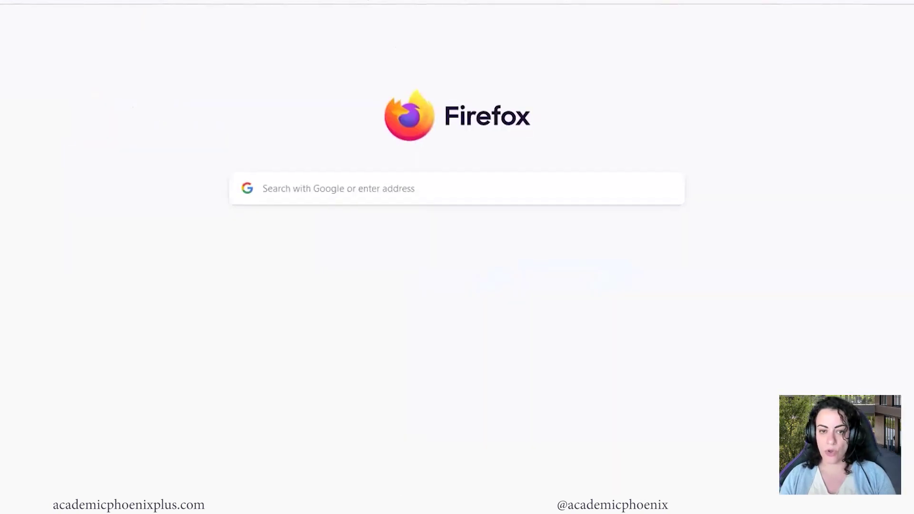
Search Google for "gorilla arm" and show the image results
type("go")
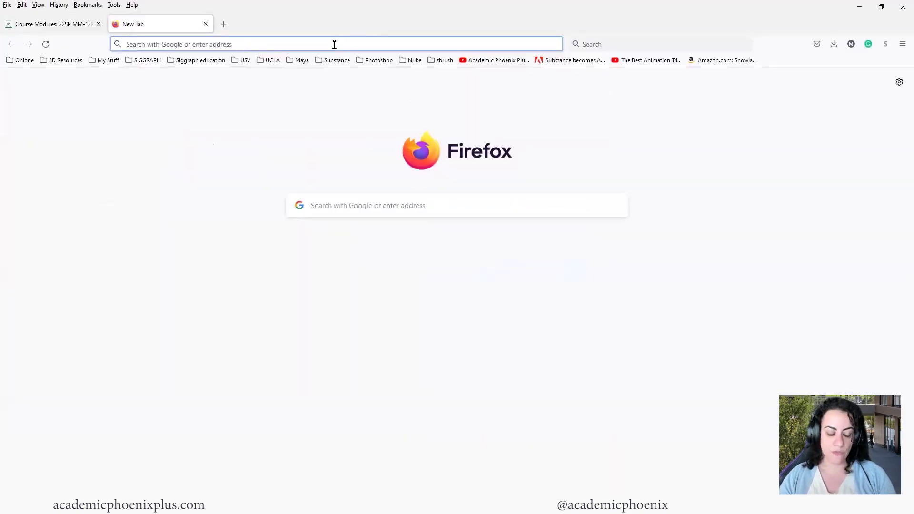
type("go")
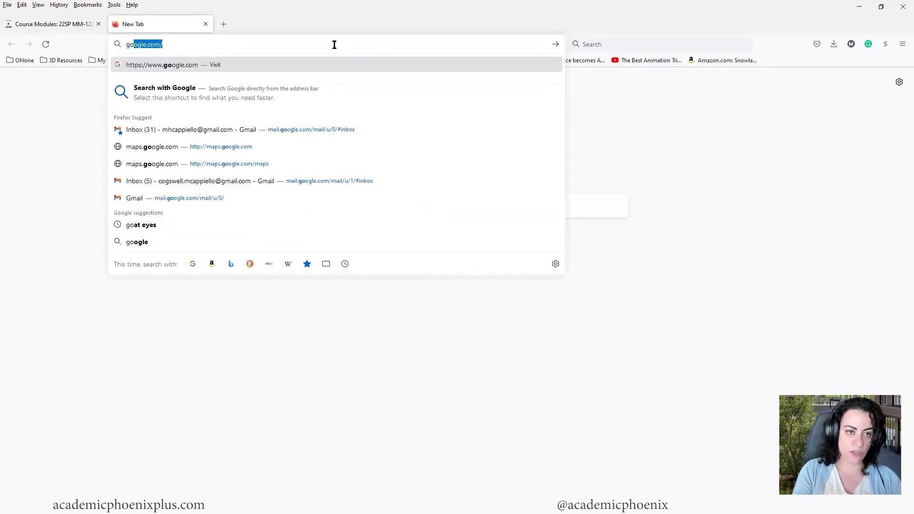
type("rilla arm")
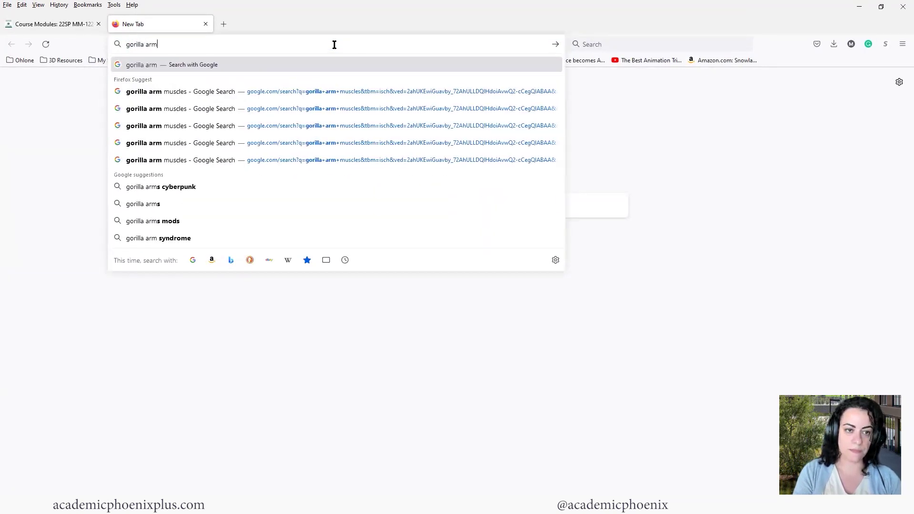
key("Return")
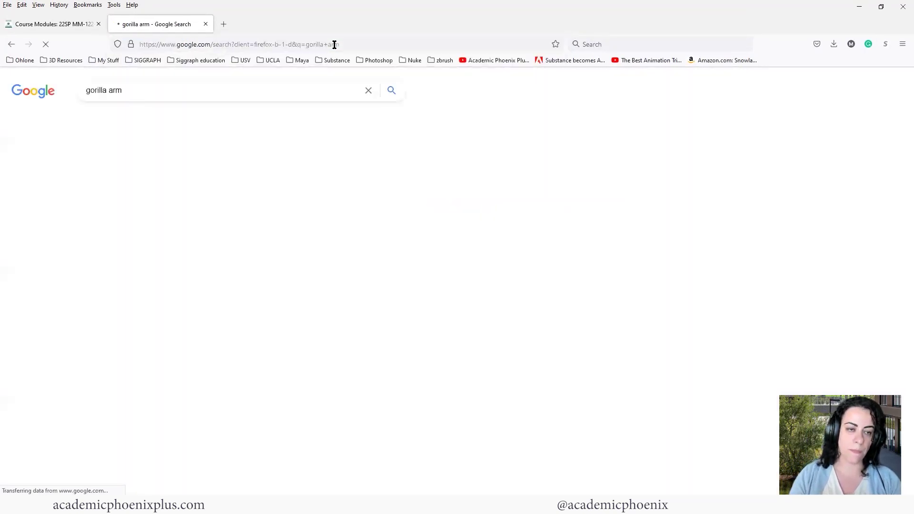
left_click(139, 122)
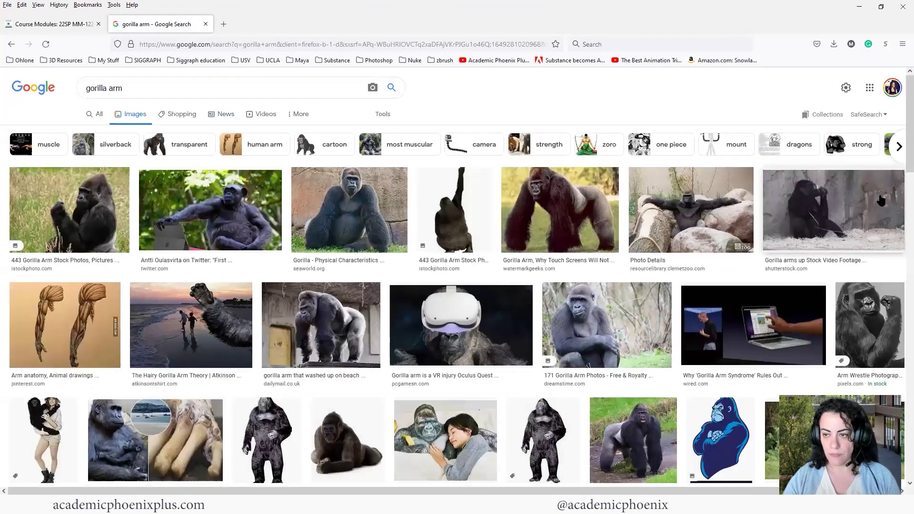
Browse the gorilla arm images and enlarge the black-and-white Arm Wrestle photograph as a muscle reference
scroll(900, 191, "down", 3)
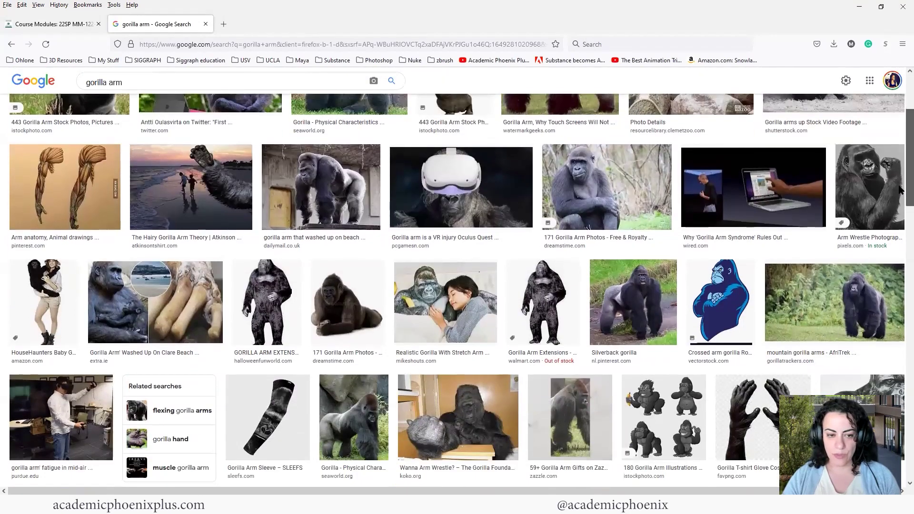
scroll(899, 190, "up", 1)
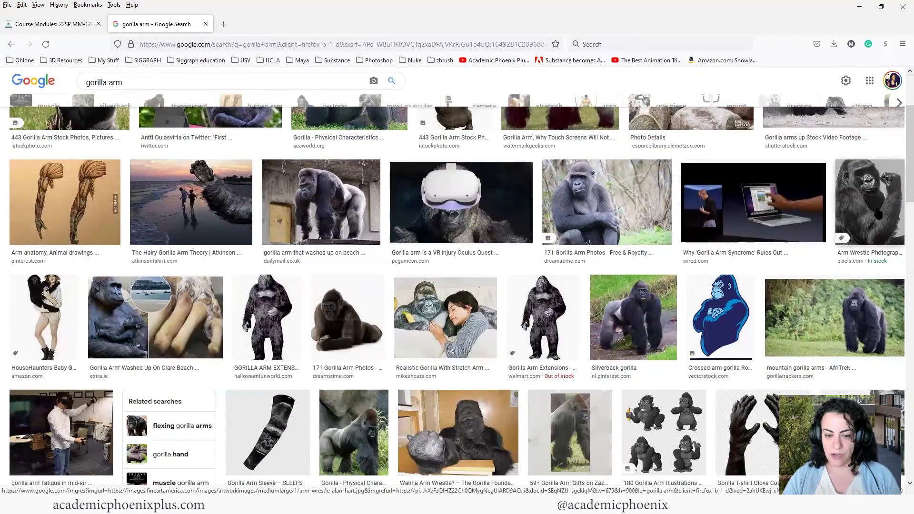
left_click(878, 215)
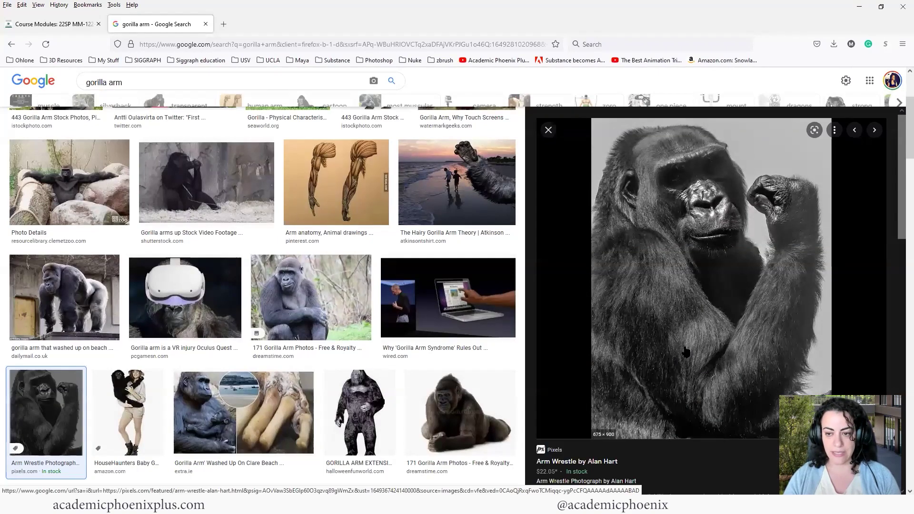
mouse_move(900, 226)
left_mouse_down()
mouse_move(899, 410)
mouse_move(898, 223)
left_mouse_up()
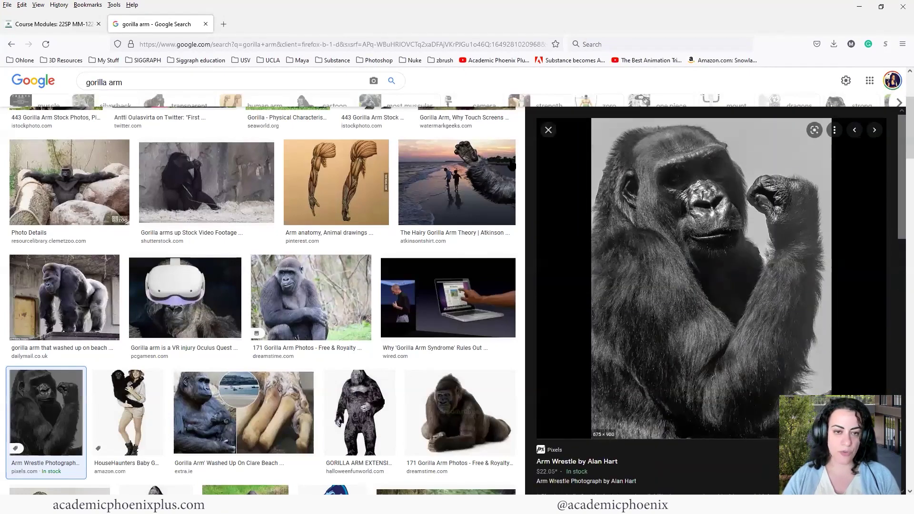
Enlarge the drawing comparing human and gorilla arm anatomy and look through its related images
left_click(307, 150)
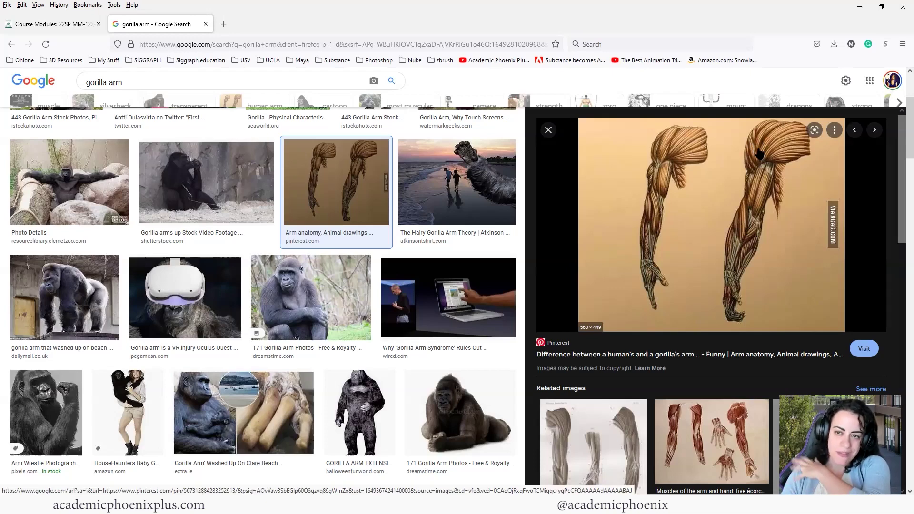
left_click_drag(899, 178, 898, 259)
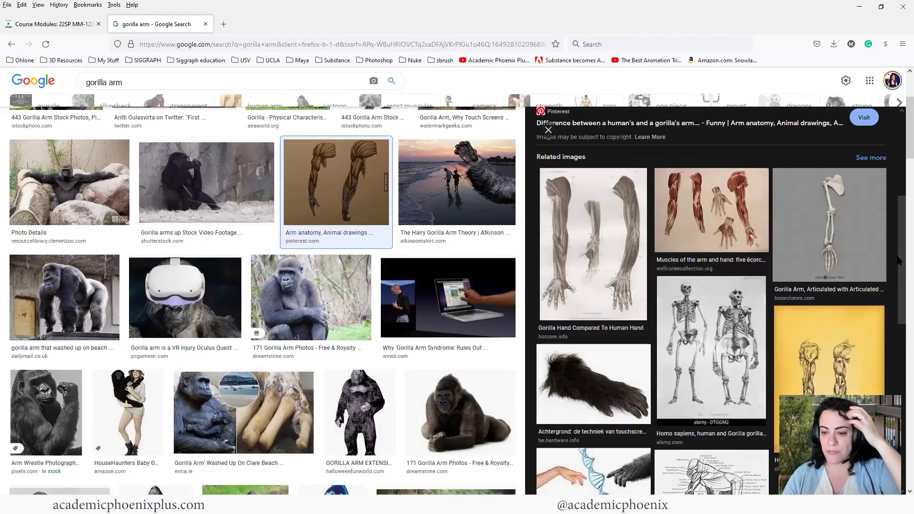
scroll(894, 308, "down", 5)
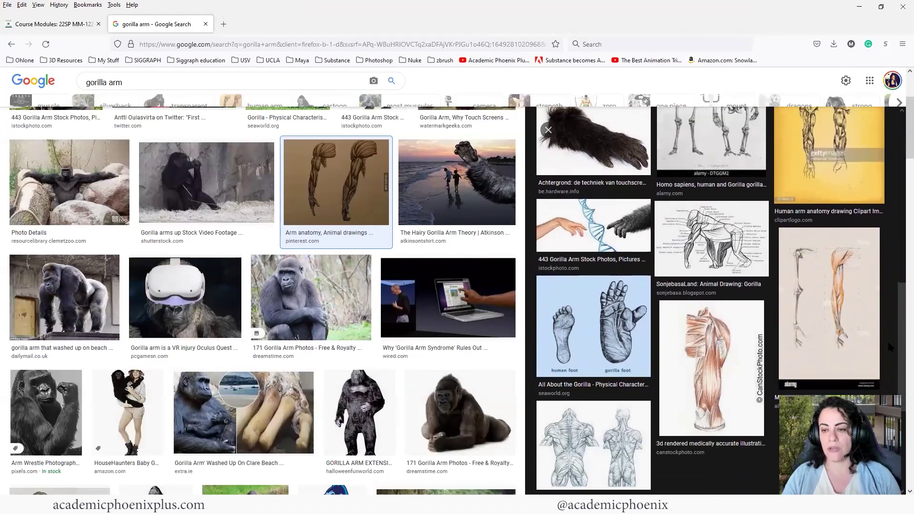
scroll(888, 347, "up", 10)
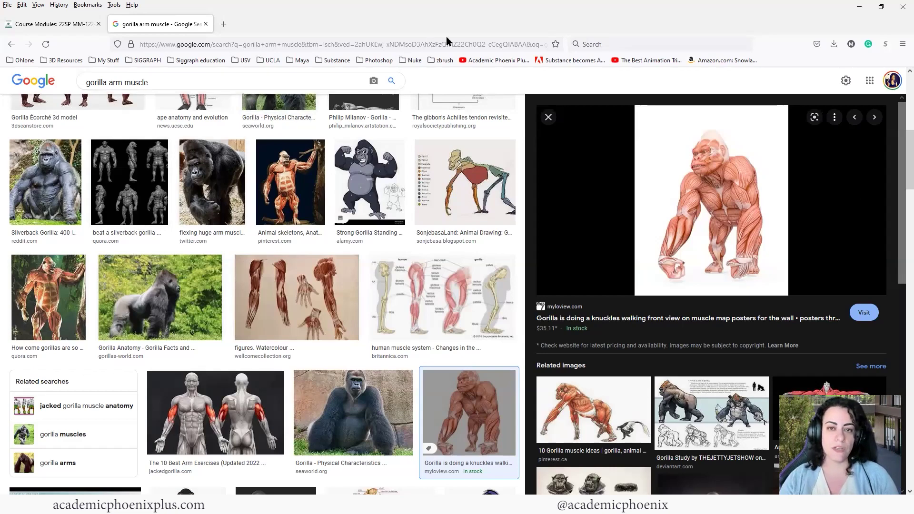
Switch to ZBrushCore and build up the first muscle strokes along the creature's shoulder with the ClayBuildup brush
key("alt+Tab")
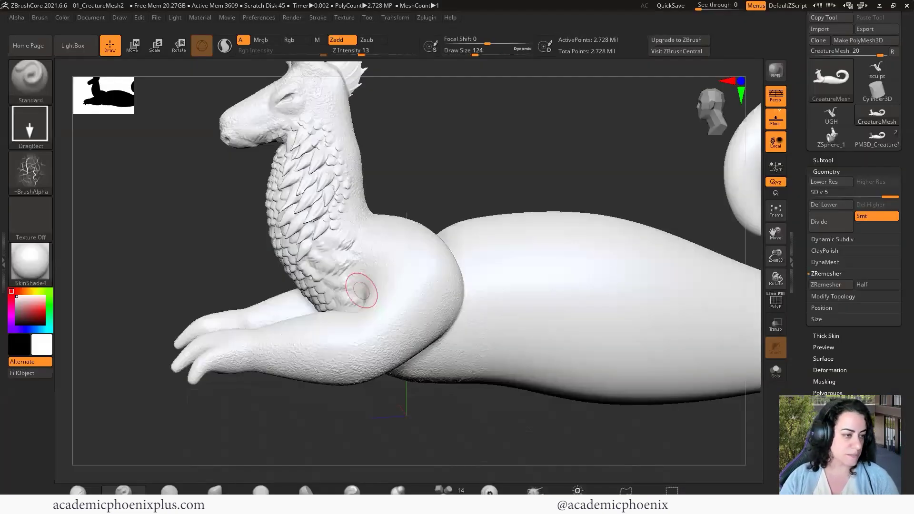
key("b")
key("c")
key("b")
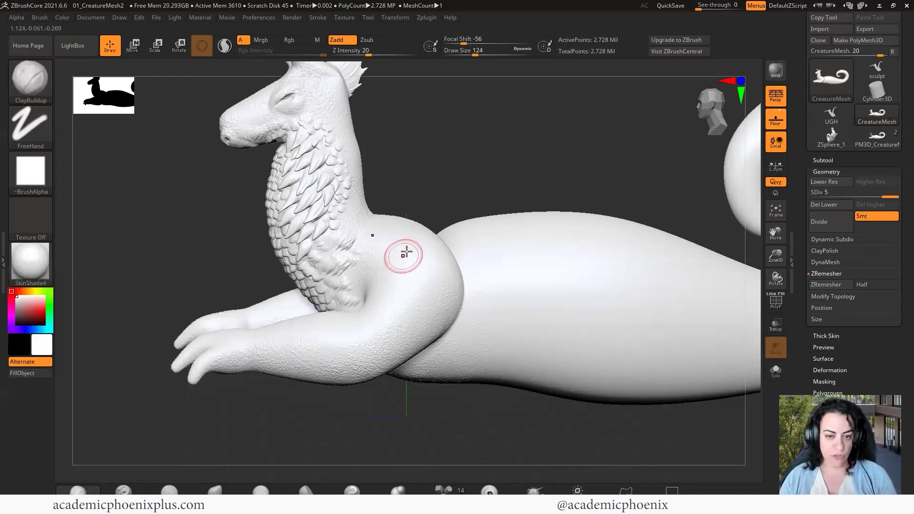
mouse_move(399, 233)
left_mouse_down()
mouse_move(406, 281)
mouse_move(423, 293)
left_mouse_up()
left_click_drag(440, 214, 435, 261)
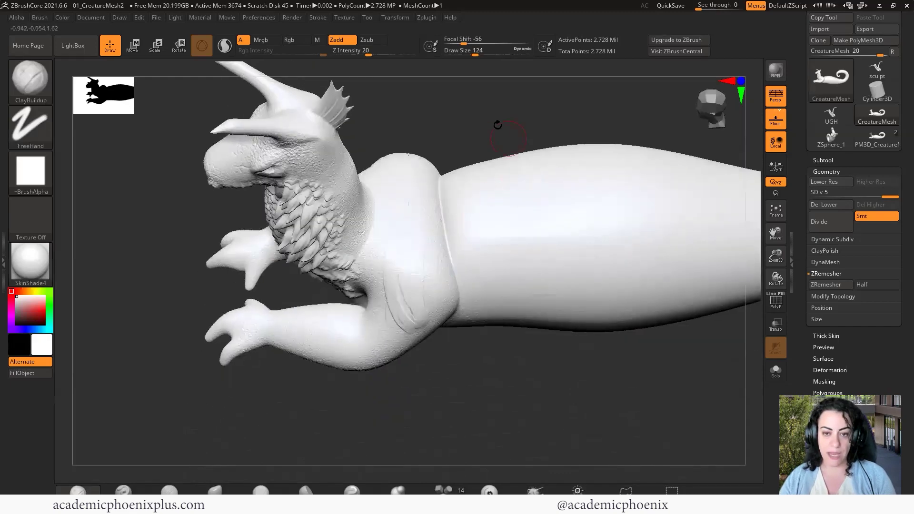
left_click_drag(507, 117, 469, 98)
mouse_move(419, 284)
left_mouse_down()
mouse_move(432, 271)
mouse_move(410, 273)
mouse_move(408, 306)
mouse_move(383, 257)
mouse_move(407, 320)
mouse_move(426, 259)
mouse_move(418, 324)
left_mouse_up()
mouse_move(504, 407)
left_mouse_down()
mouse_move(504, 421)
mouse_move(483, 398)
mouse_move(508, 418)
left_mouse_up()
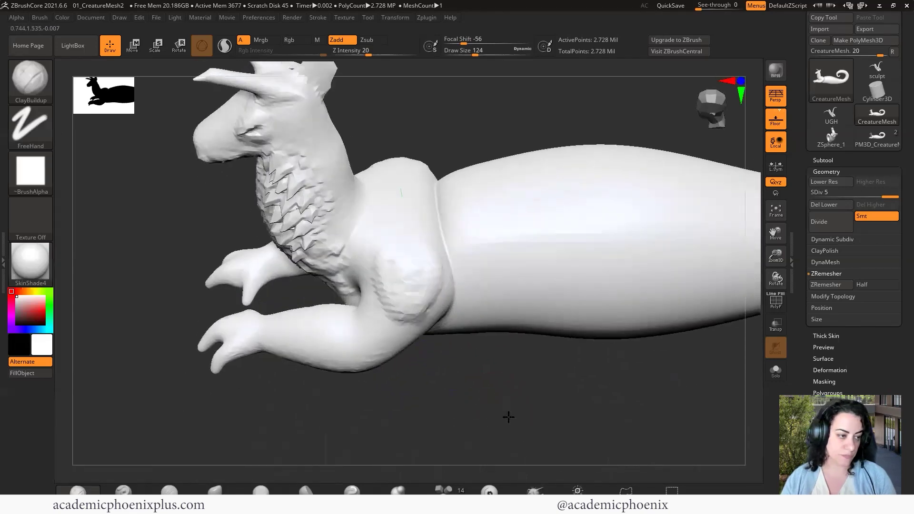
Add long ClayBuildup strokes down the front and side of the shoulder to form the deltoid's muscle fibres
mouse_move(379, 215)
left_mouse_down()
mouse_move(436, 275)
mouse_move(381, 305)
left_mouse_up()
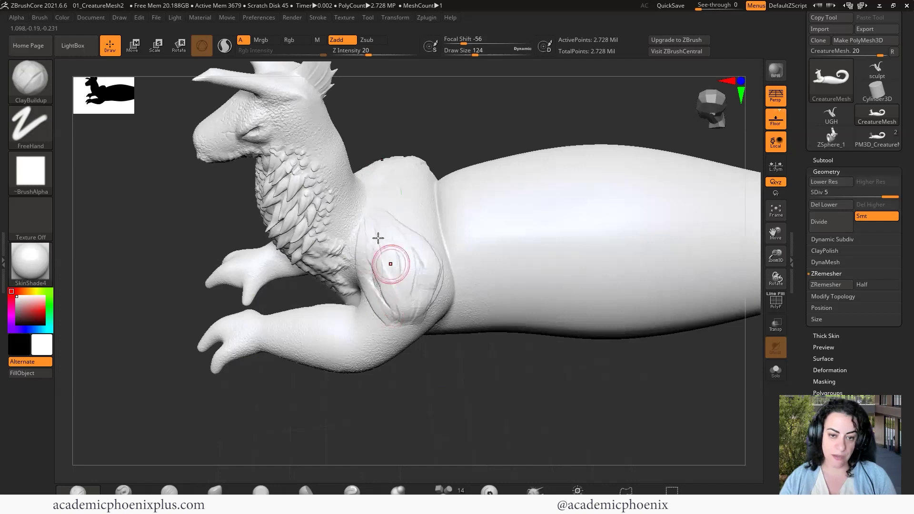
left_click_drag(376, 240, 382, 315)
left_click_drag(475, 369, 498, 350)
left_click_drag(384, 253, 391, 302)
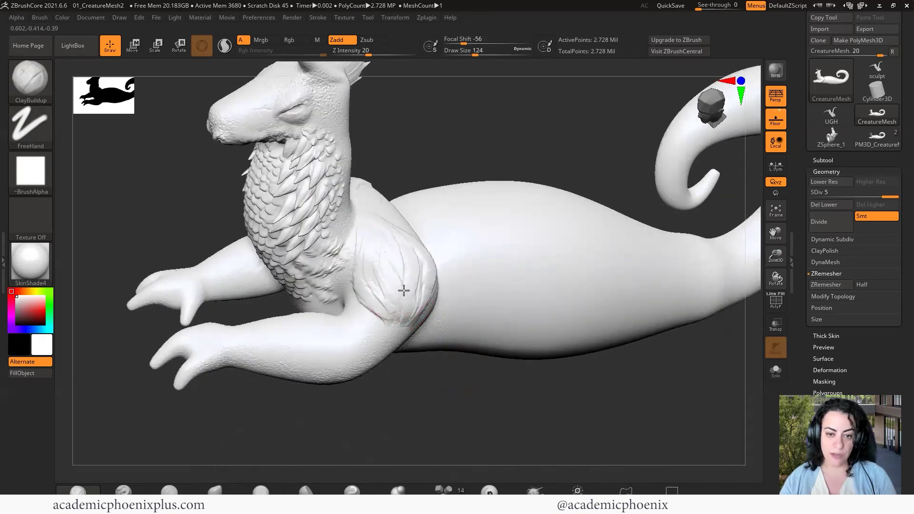
left_click_drag(435, 369, 409, 353)
left_click_drag(384, 227, 420, 299)
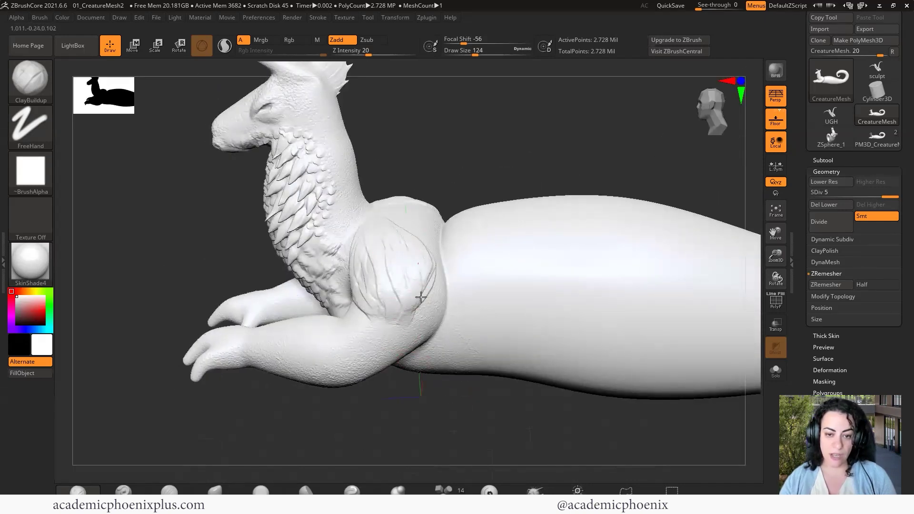
left_click_drag(443, 398, 457, 384)
mouse_move(374, 270)
left_mouse_down()
mouse_move(376, 308)
mouse_move(392, 331)
left_mouse_up()
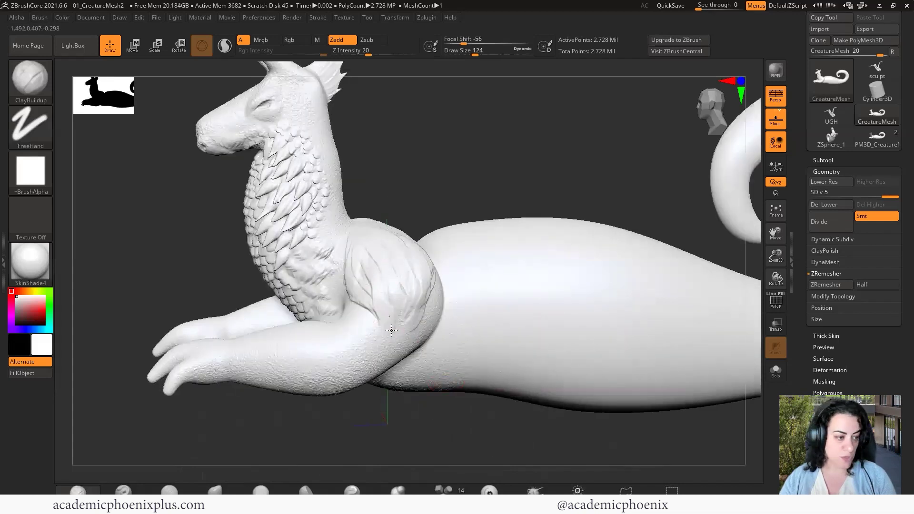
Taper the shoulder muscle strands into the upper arm and sculpt strokes toward the inner elbow with ClayBuildup
left_click_drag(419, 293, 408, 302)
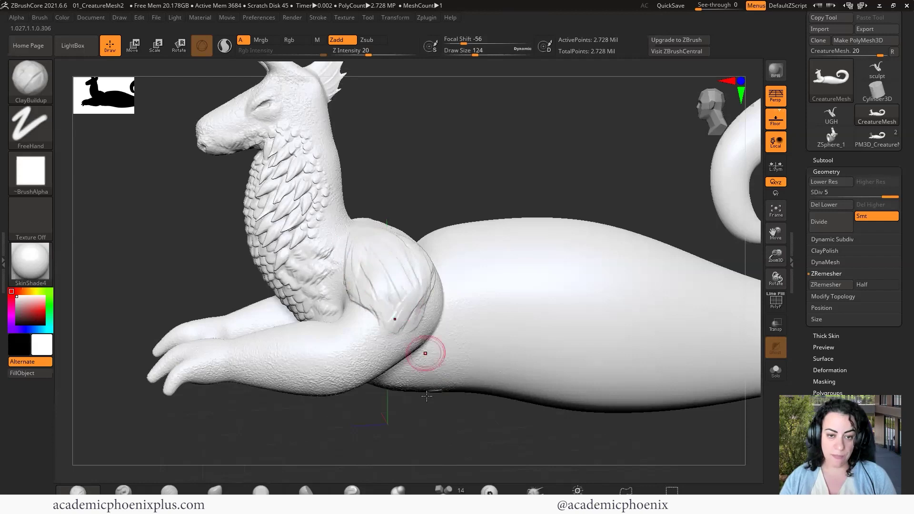
left_click_drag(426, 396, 427, 305)
left_click_drag(401, 270, 406, 324)
left_click_drag(369, 267, 380, 335)
left_click_drag(455, 420, 419, 369)
left_click_drag(407, 424, 351, 363)
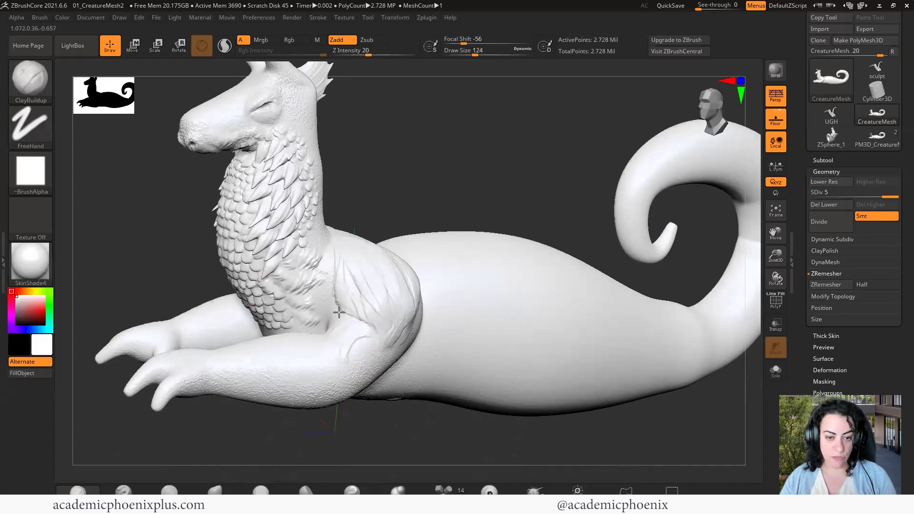
left_click_drag(384, 431, 371, 347)
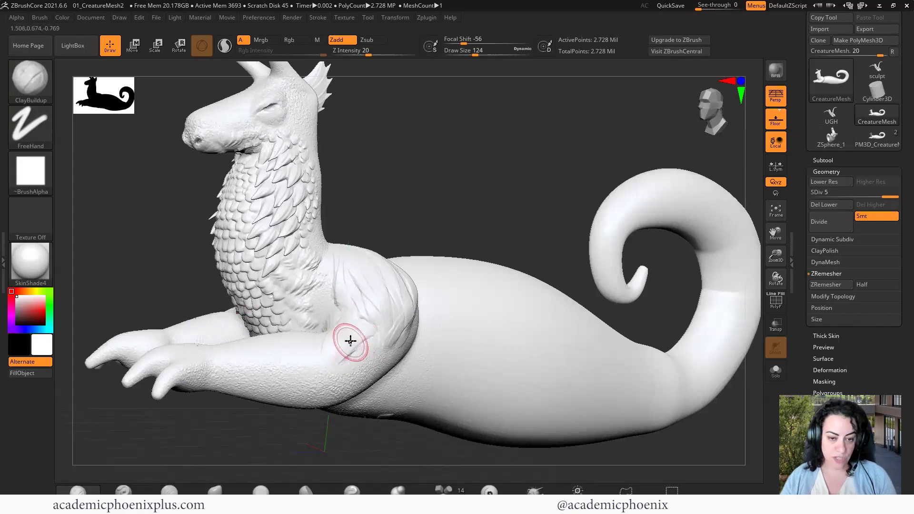
Sculpt the muscle strands along the back of the upper arm down to the elbow
left_click_drag(376, 423, 347, 424)
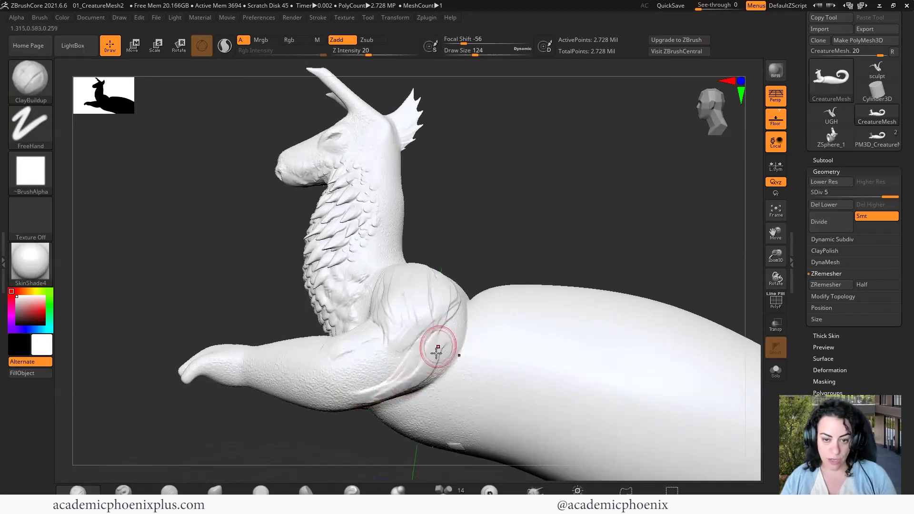
left_click_drag(347, 453, 380, 443)
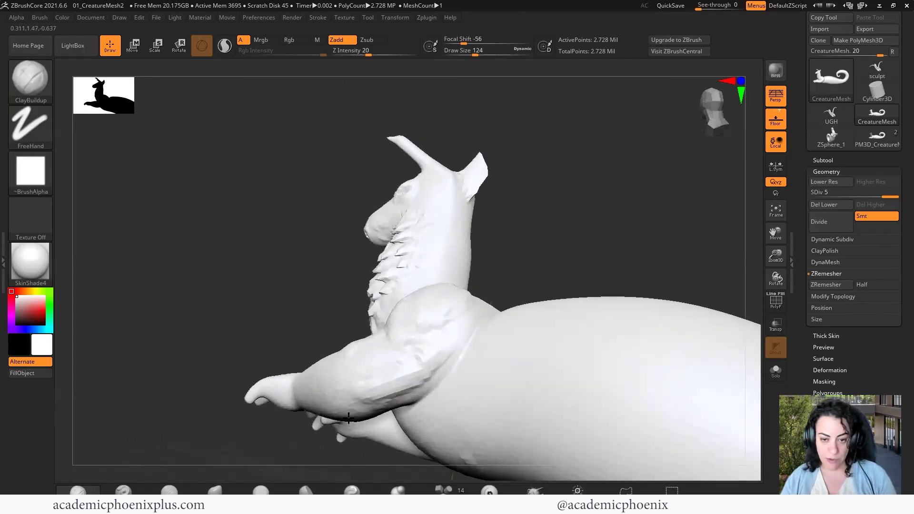
mouse_move(405, 390)
left_mouse_down()
mouse_move(427, 386)
mouse_move(390, 404)
mouse_move(417, 375)
mouse_move(369, 391)
mouse_move(453, 352)
mouse_move(396, 403)
left_mouse_up()
left_click_drag(300, 455, 438, 374)
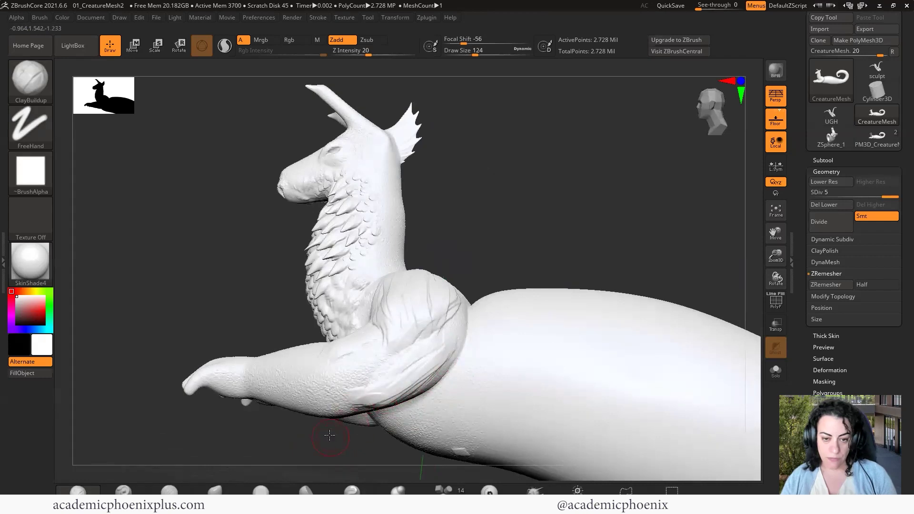
mouse_move(329, 435)
left_mouse_down()
mouse_move(352, 446)
mouse_move(372, 428)
left_mouse_up()
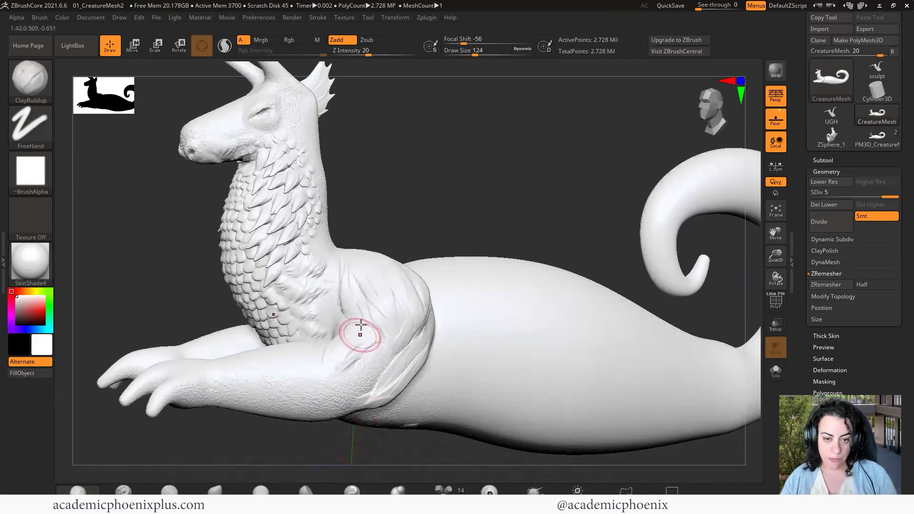
Sculpt long ClayBuildup muscle strands along the outer forearm between the elbow and the wrist
mouse_move(335, 355)
left_mouse_down()
mouse_move(374, 333)
mouse_move(355, 388)
mouse_move(367, 387)
mouse_move(409, 351)
mouse_move(393, 351)
mouse_move(381, 405)
mouse_move(281, 369)
left_mouse_up()
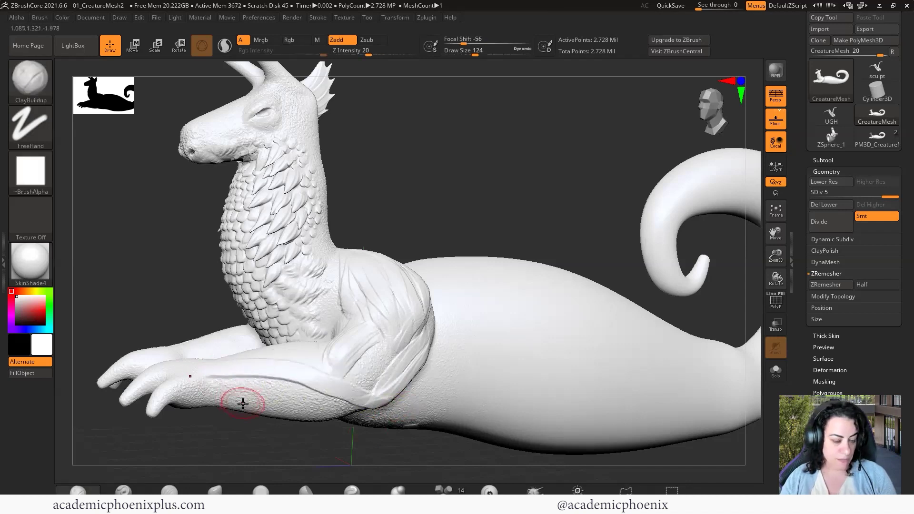
left_click_drag(259, 360, 213, 375)
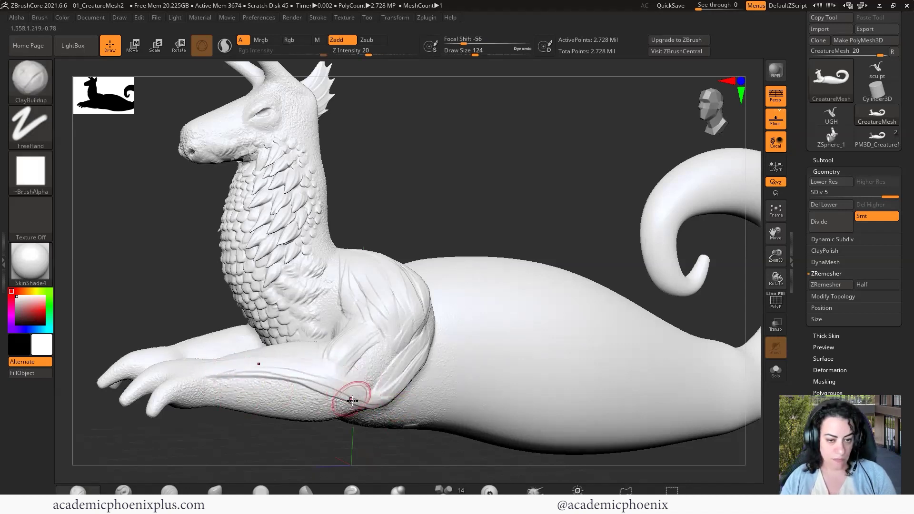
left_click_drag(352, 398, 202, 374)
mouse_move(324, 391)
left_mouse_down()
mouse_move(306, 382)
mouse_move(213, 379)
left_mouse_up()
mouse_move(317, 432)
left_mouse_down()
mouse_move(322, 383)
mouse_move(357, 432)
mouse_move(212, 378)
left_mouse_up()
mouse_move(361, 428)
left_mouse_down()
mouse_move(217, 381)
mouse_move(355, 433)
left_mouse_up()
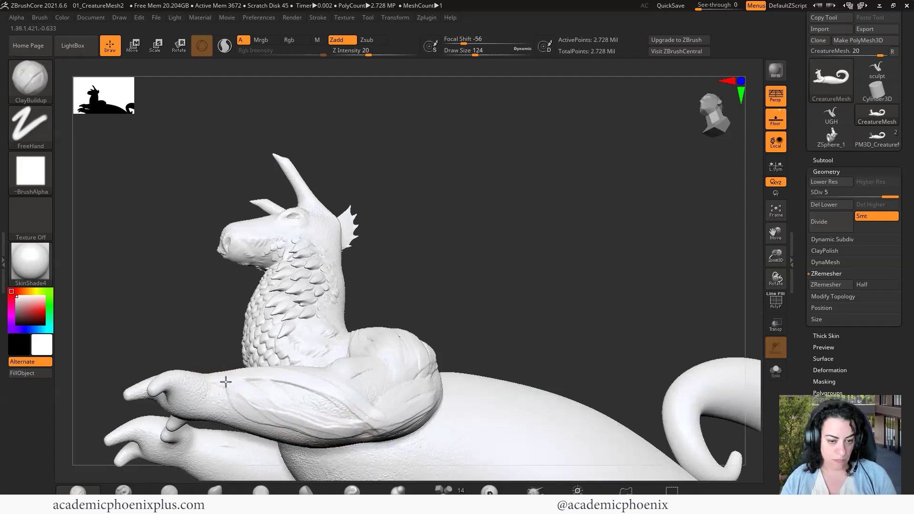
left_click_drag(167, 321, 333, 400)
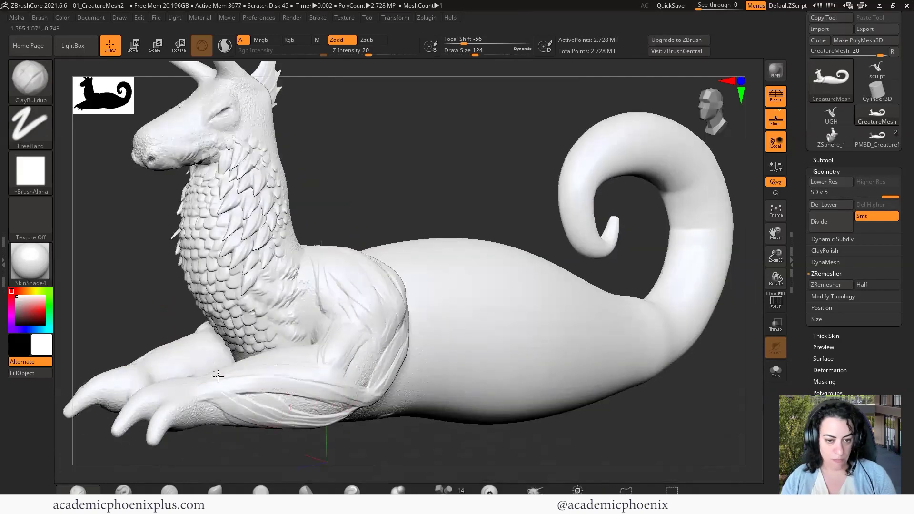
left_click_drag(406, 444, 338, 431)
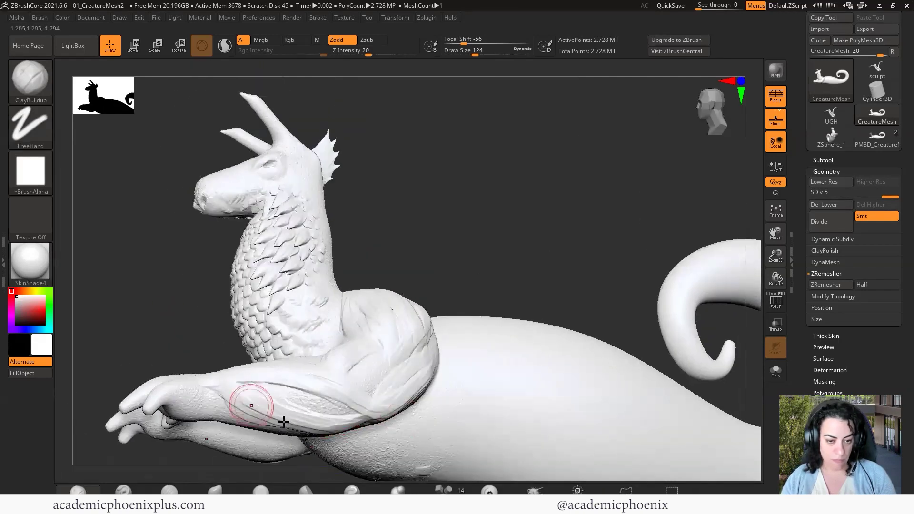
Sculpt ClayBuildup muscle strands along the inner side of the forearms down to the wrists
mouse_move(452, 322)
left_mouse_down()
mouse_move(544, 227)
mouse_move(418, 320)
mouse_move(418, 330)
mouse_move(371, 330)
mouse_move(296, 351)
left_mouse_up()
mouse_move(317, 393)
left_mouse_down()
mouse_move(265, 391)
mouse_move(276, 379)
mouse_move(419, 370)
mouse_move(377, 363)
mouse_move(373, 350)
mouse_move(382, 350)
mouse_move(400, 356)
mouse_move(351, 355)
left_mouse_up()
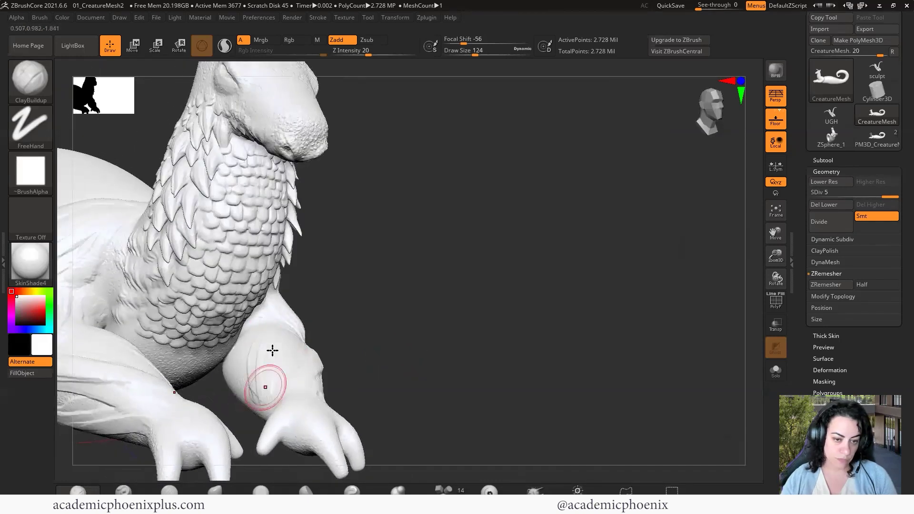
left_click_drag(430, 361, 457, 366)
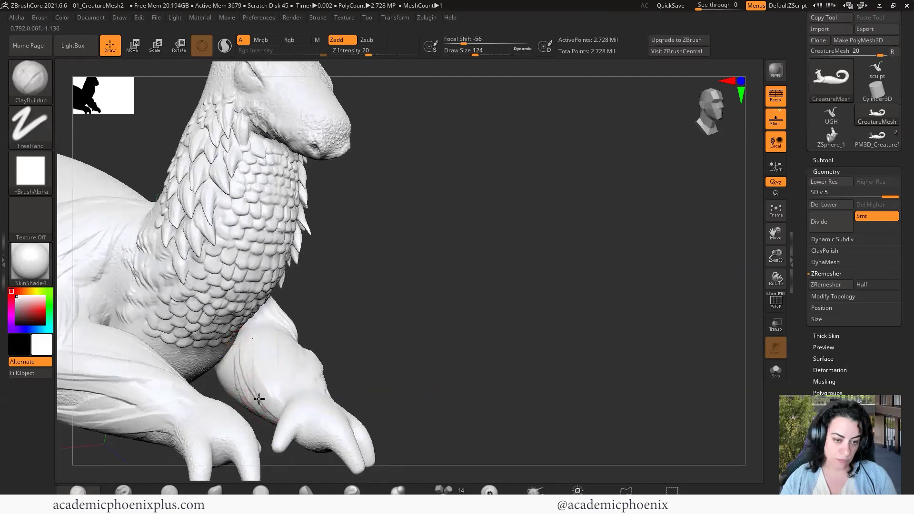
left_click_drag(409, 369, 241, 347)
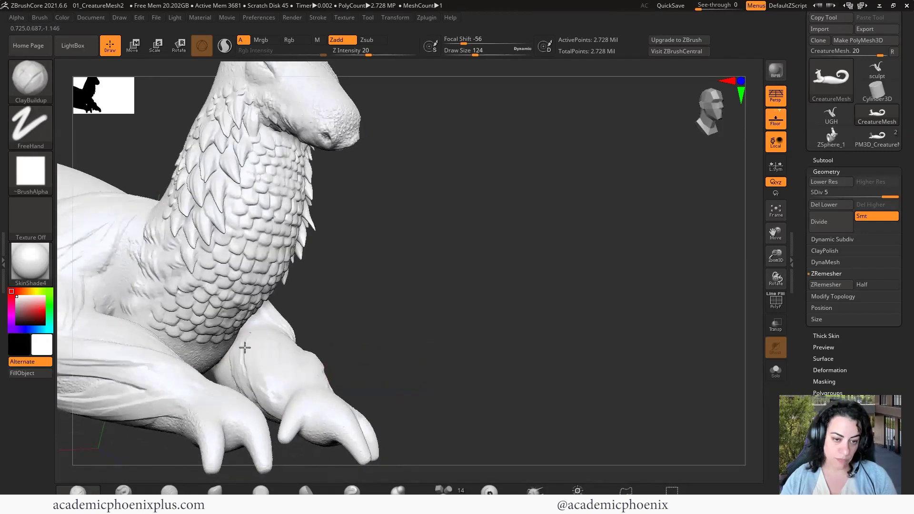
left_click_drag(409, 364, 265, 367)
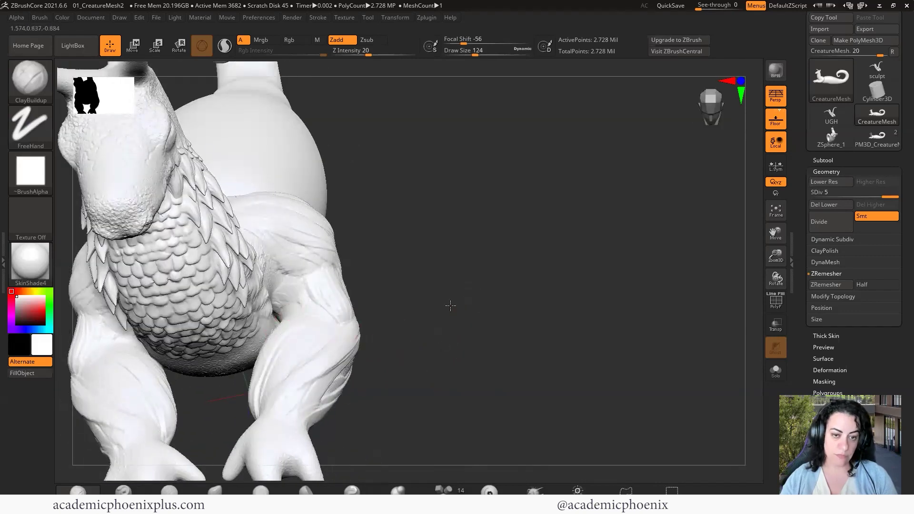
Extend the ClayBuildup muscle strands over the top and underside of the forearm toward the wrist
left_click_drag(449, 302, 419, 348)
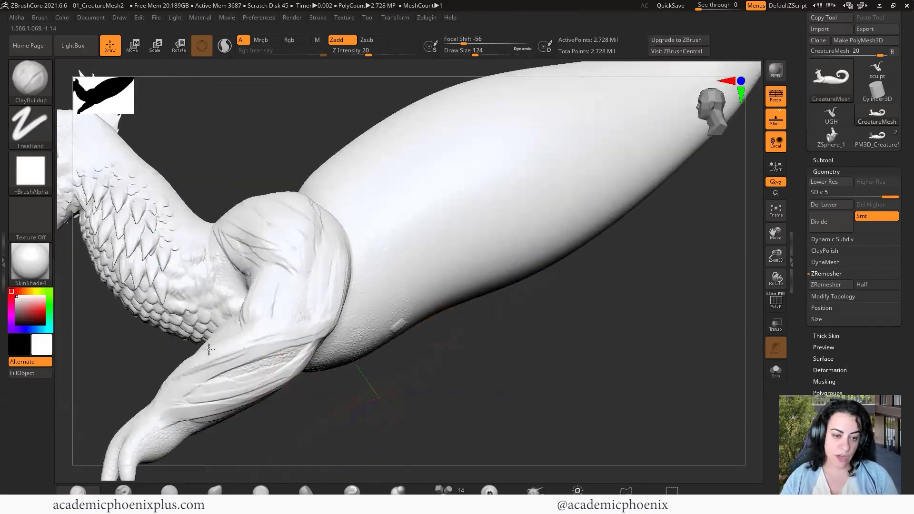
left_click_drag(394, 414, 495, 394)
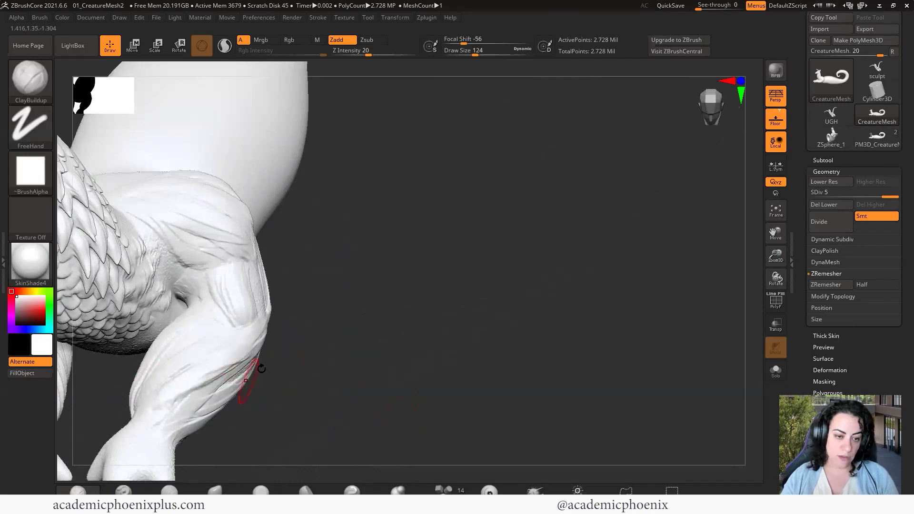
mouse_move(137, 393)
left_mouse_down()
mouse_move(363, 373)
mouse_move(338, 363)
mouse_move(473, 316)
mouse_move(299, 351)
left_mouse_up()
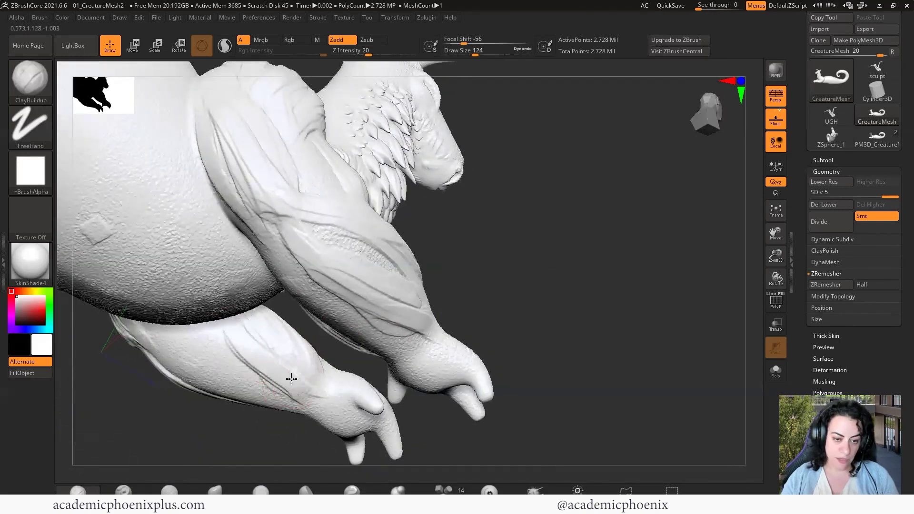
left_click_drag(485, 313, 128, 327)
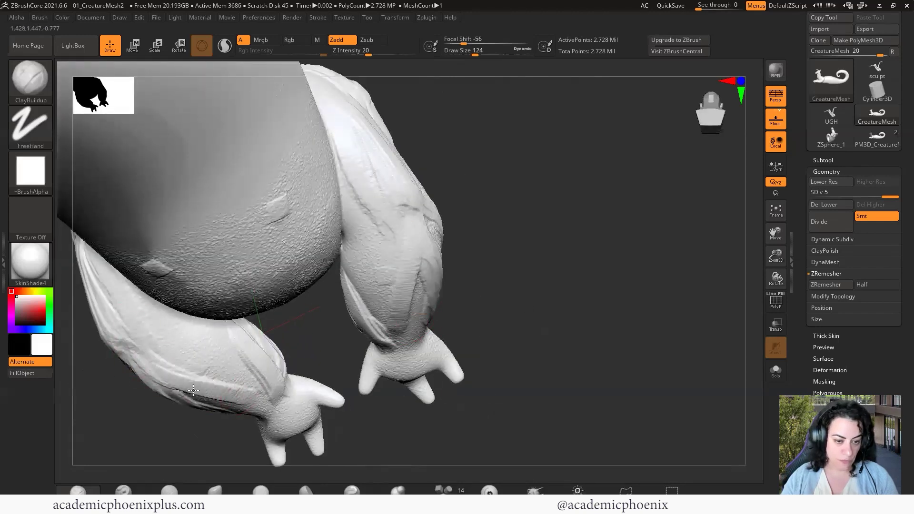
mouse_move(267, 403)
left_mouse_down()
mouse_move(198, 387)
mouse_move(364, 380)
mouse_move(437, 357)
mouse_move(391, 397)
mouse_move(373, 364)
mouse_move(257, 380)
left_mouse_up()
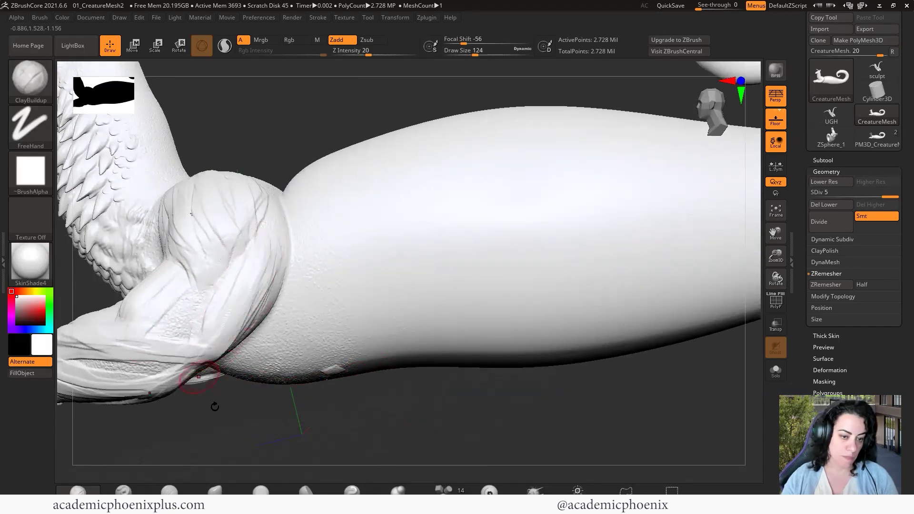
Build up muscle strokes around the elbow, the back of the upper arm and the shoulder with ClayBuildup
left_click_drag(208, 374, 212, 366)
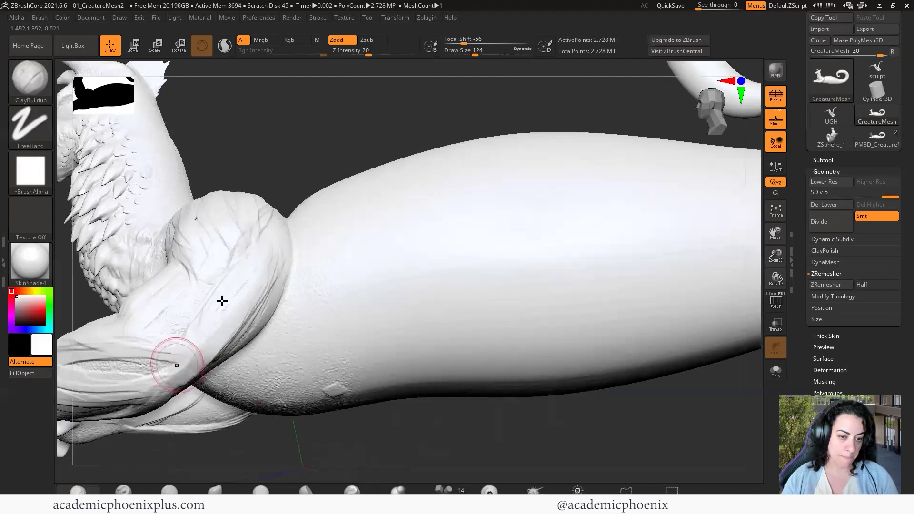
left_click_drag(239, 435, 145, 414)
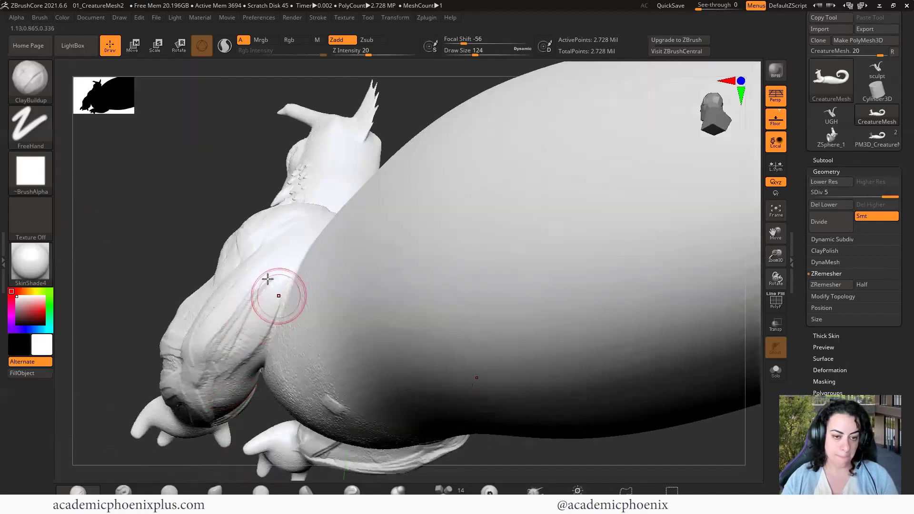
left_click_drag(103, 301, 223, 294)
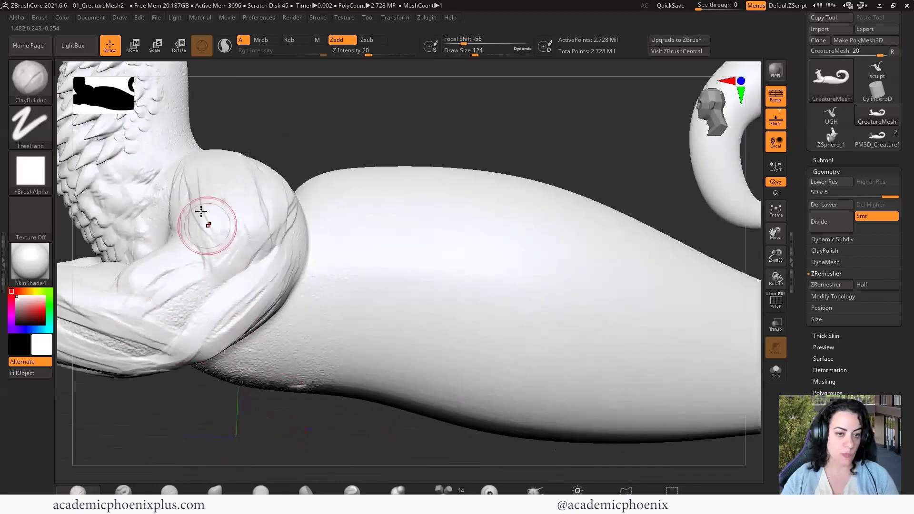
mouse_move(328, 119)
left_mouse_down()
mouse_move(346, 272)
mouse_move(297, 299)
left_mouse_up()
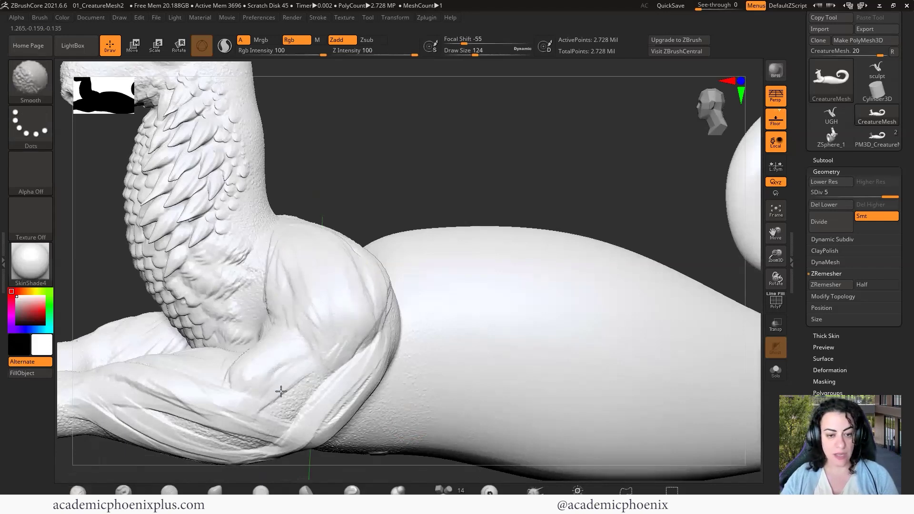
Soften the muscle strands on the shoulder and upper arm with the Smooth brush
mouse_move(298, 405)
left_mouse_down("shift")
mouse_move(367, 239)
mouse_move(390, 236)
left_mouse_up("shift")
left_click_drag(452, 154, 364, 167)
left_click_drag(385, 241, 413, 278, "shift")
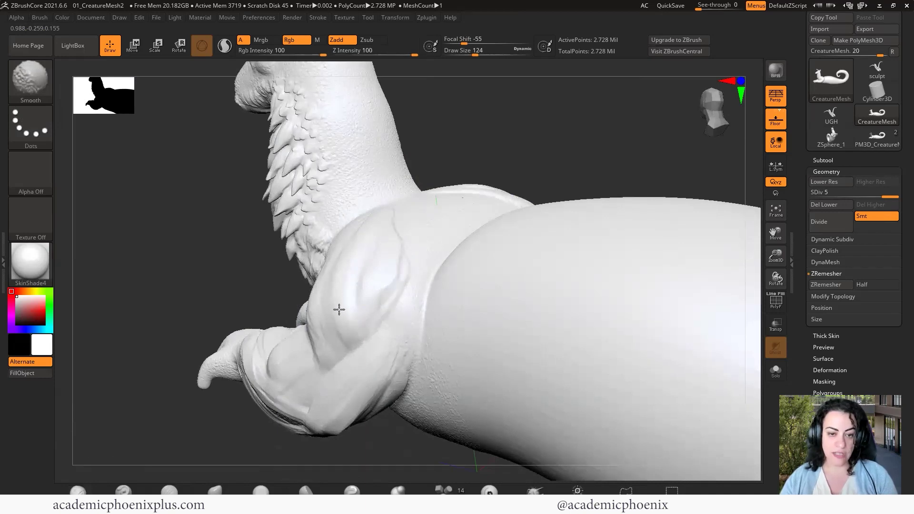
left_click_drag(185, 272, 295, 407)
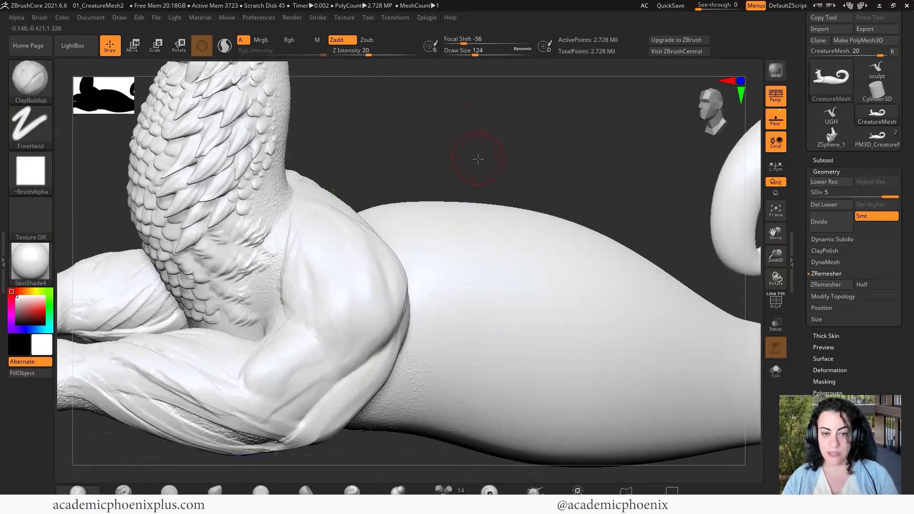
Smooth the muscle strands along the outer forearm from the elbow to the wrist
left_click(428, 138)
key("f")
mouse_move(370, 433)
left_mouse_down()
mouse_move(337, 398)
mouse_move(268, 382)
left_mouse_up()
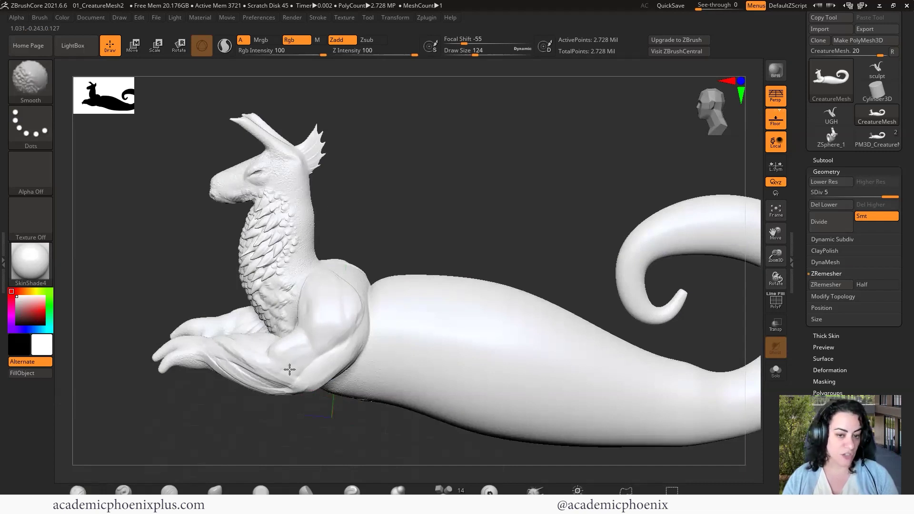
left_click_drag(311, 420, 218, 369)
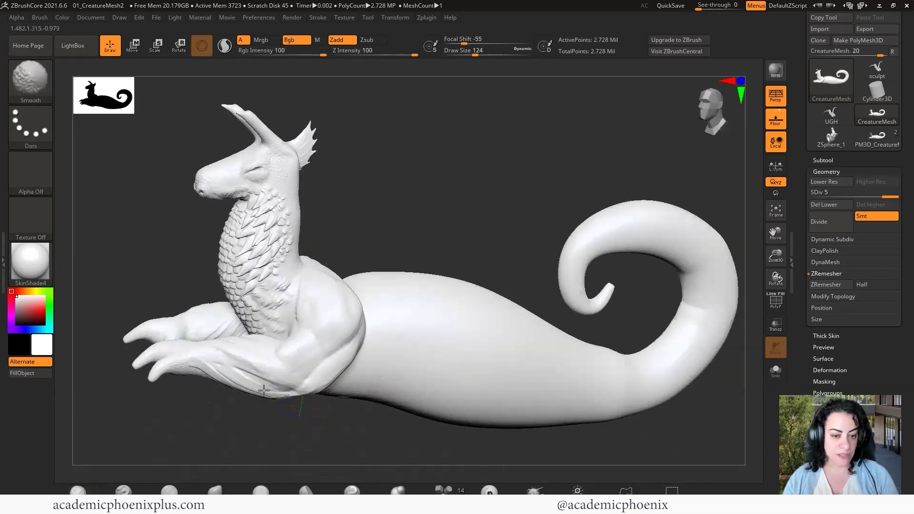
mouse_move(289, 419)
left_mouse_down()
mouse_move(212, 361)
mouse_move(246, 371)
left_mouse_up()
right_click_drag(291, 383, 296, 352)
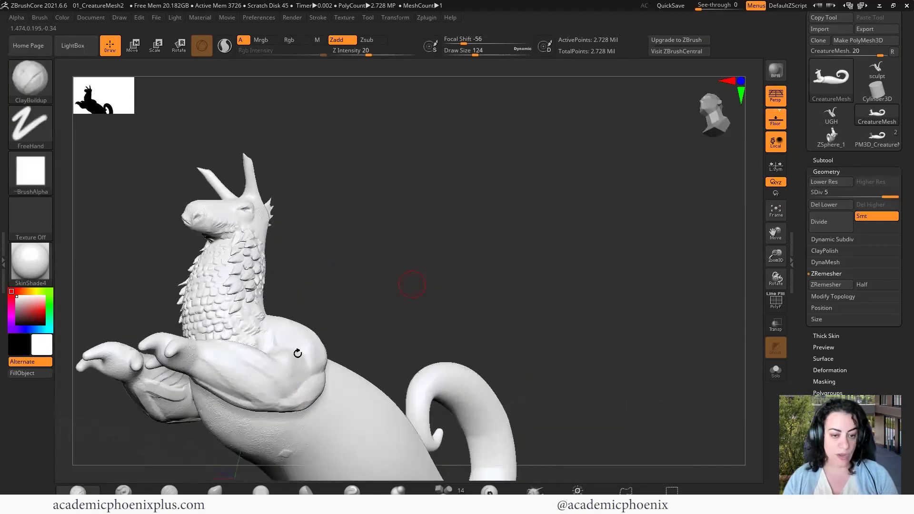
Smooth the muscle strokes on the underside and inner side of the forearms
left_click_drag(204, 376, 209, 354, "shift")
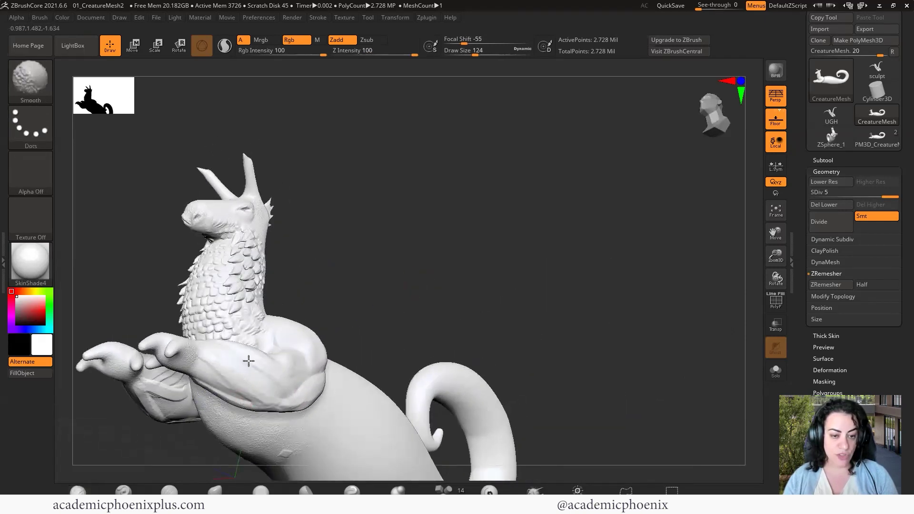
right_click_drag(272, 367, 283, 393)
left_click_drag(451, 190, 471, 254, "shift")
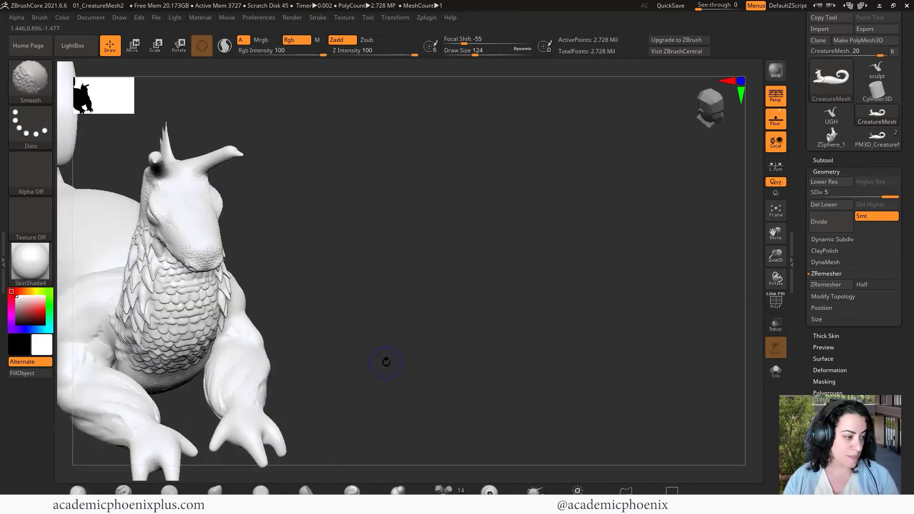
mouse_move(368, 355)
right_mouse_down("ctrl")
mouse_move(408, 381)
mouse_move(415, 403)
right_mouse_up("ctrl")
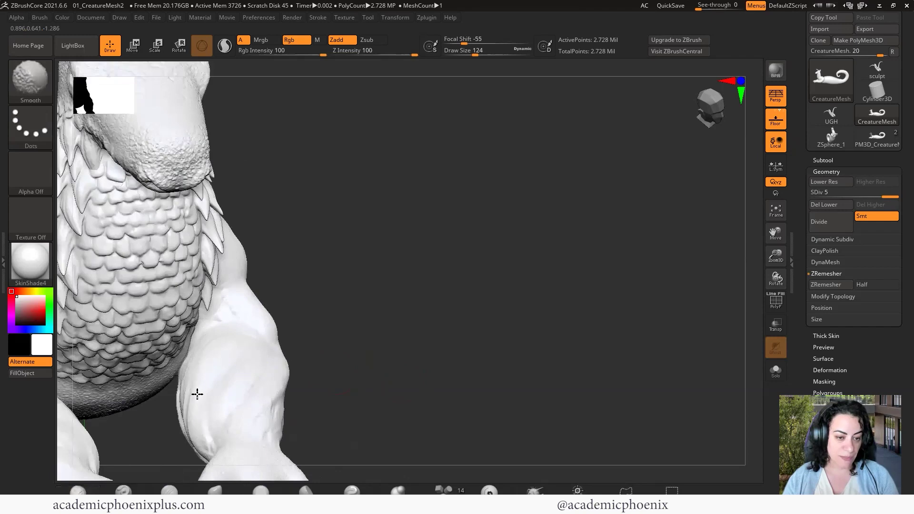
left_click_drag(389, 363, 412, 299)
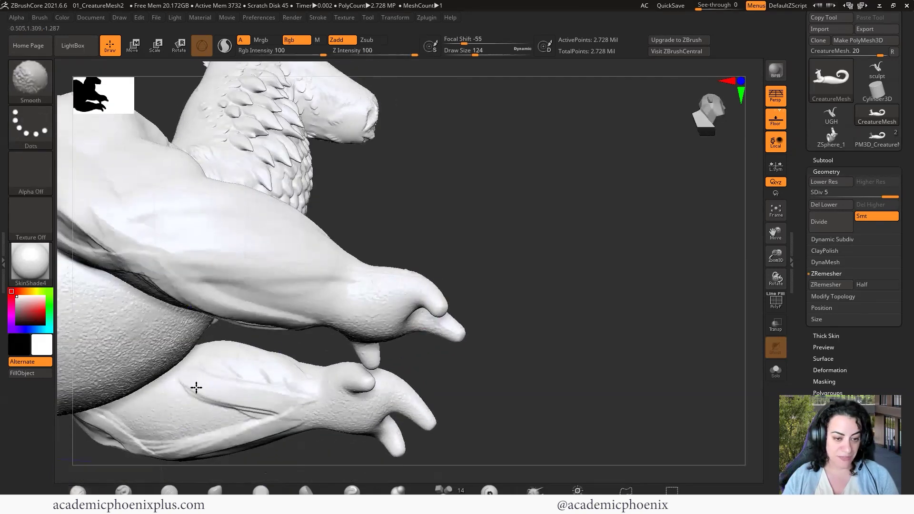
left_click_drag(196, 388, 229, 377)
left_click_drag(133, 438, 91, 429)
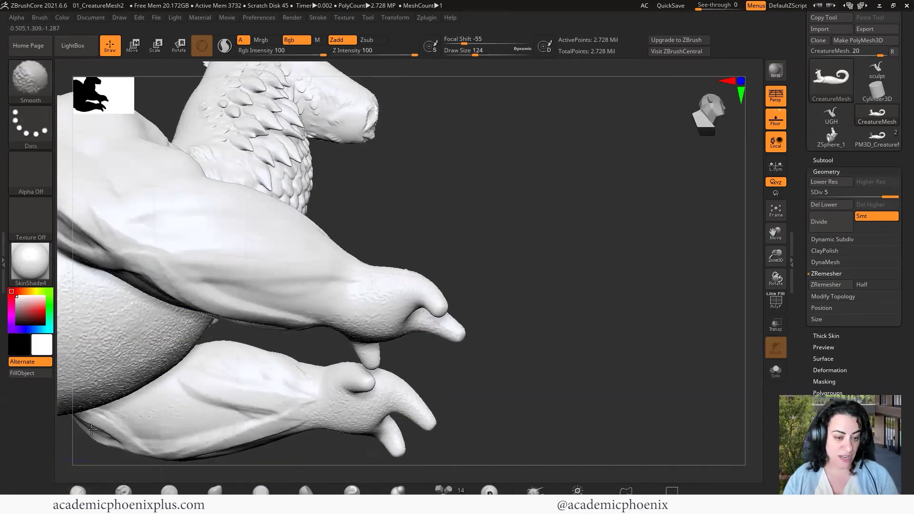
Smooth the muscle strands across the top of the forearm and around the inner elbow
left_click_drag(533, 298, 464, 366)
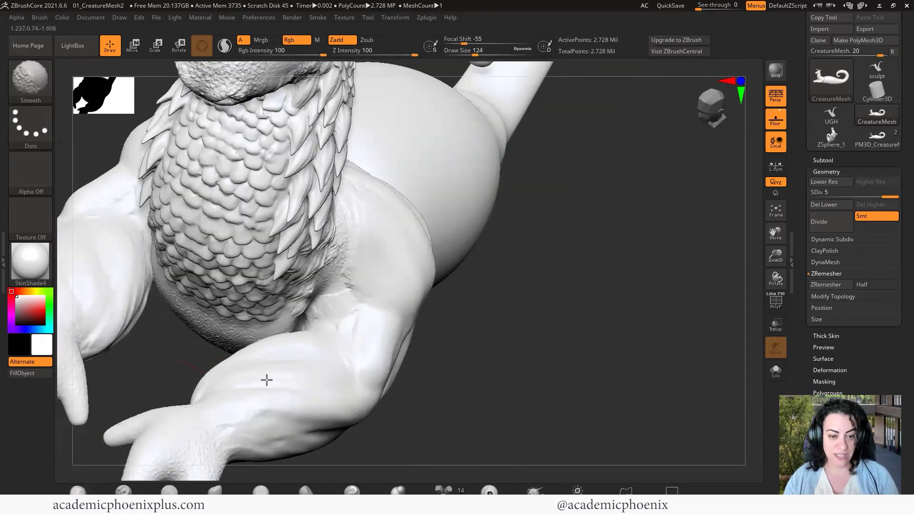
mouse_move(526, 401)
left_mouse_down()
mouse_move(591, 428)
mouse_move(528, 415)
left_mouse_up()
left_click_drag(608, 396, 447, 431)
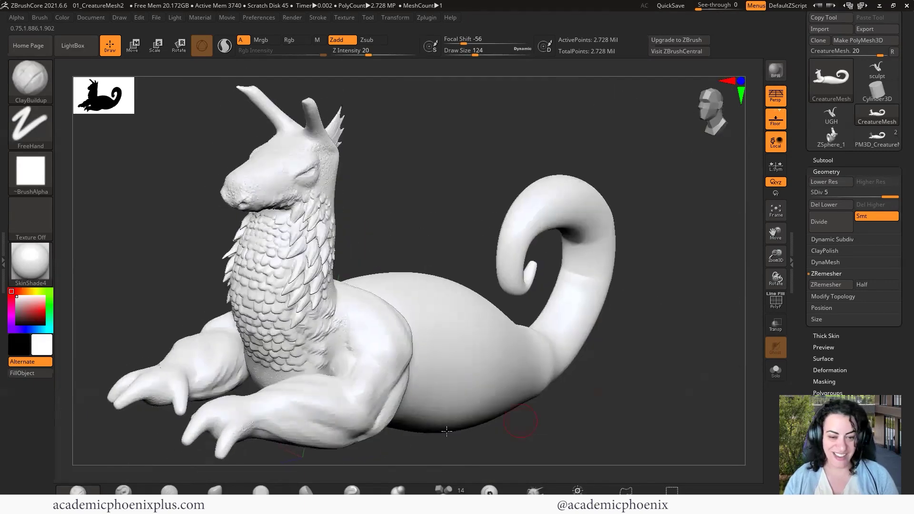
left_click_drag(608, 392, 542, 410)
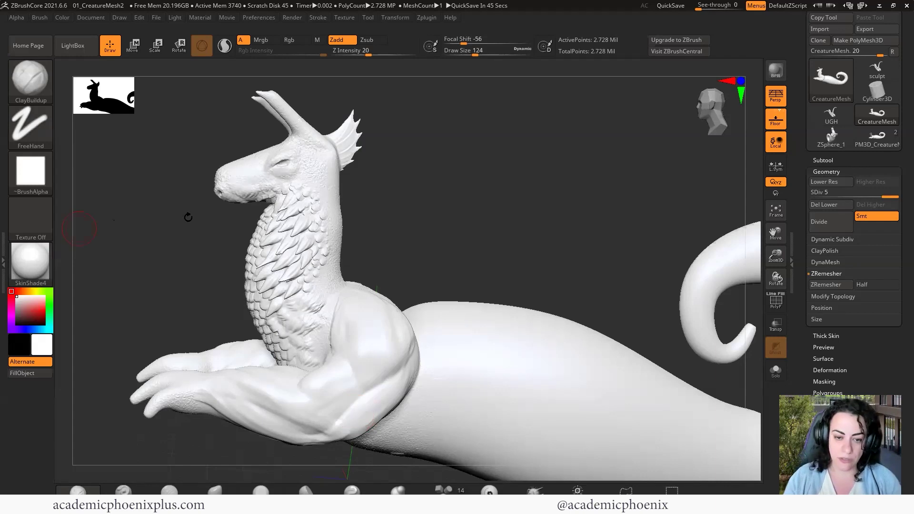
Refine the front edge of the shoulder and the elbow area with the Smooth brush
left_click_drag(503, 253, 578, 259)
left_click_drag(316, 363, 322, 333, "shift")
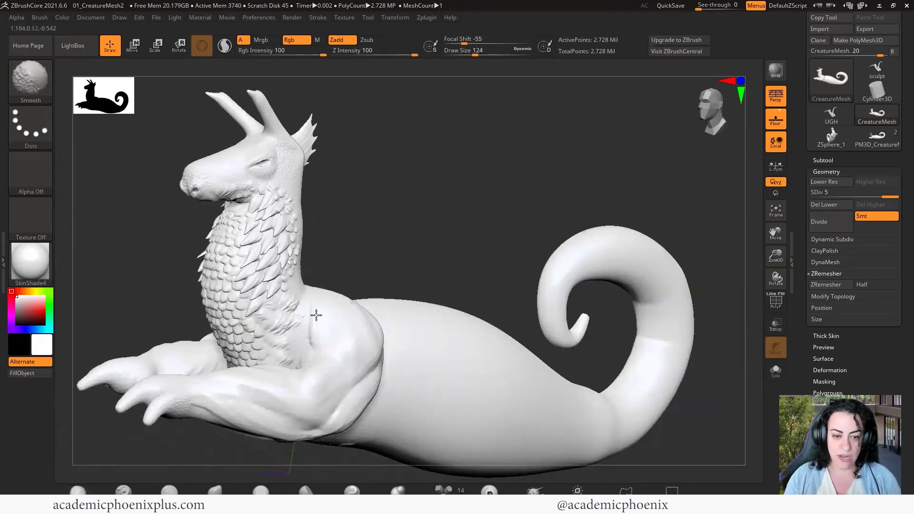
mouse_move(473, 231)
left_mouse_down()
mouse_move(506, 246)
mouse_move(484, 312)
left_mouse_up()
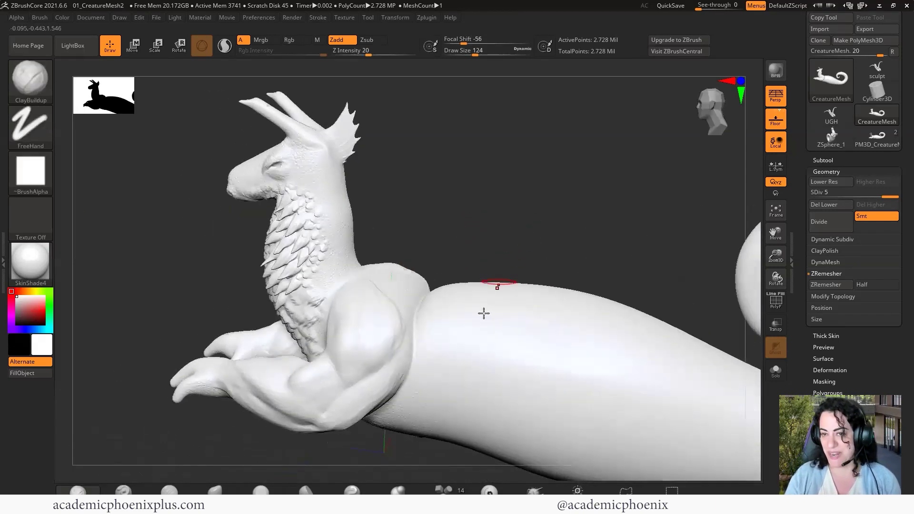
key("shift")
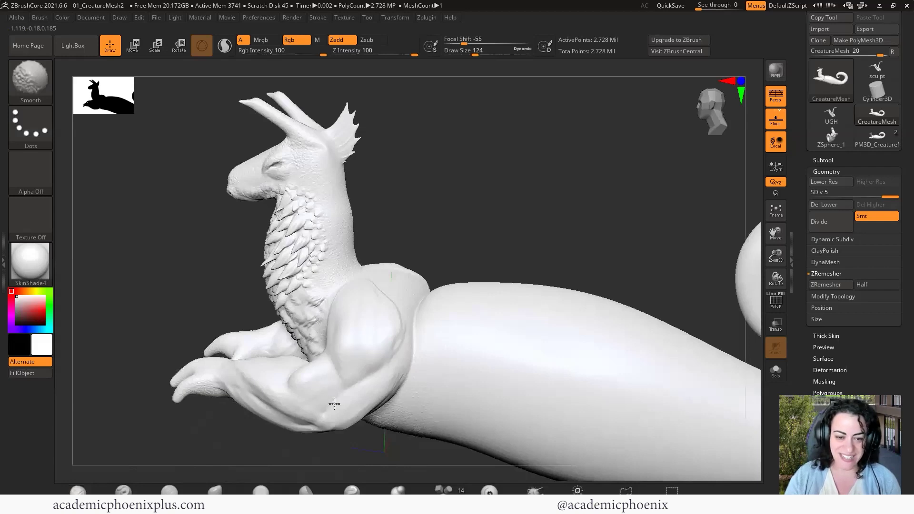
mouse_move(304, 450)
left_mouse_down()
mouse_move(398, 416)
mouse_move(452, 409)
left_mouse_up()
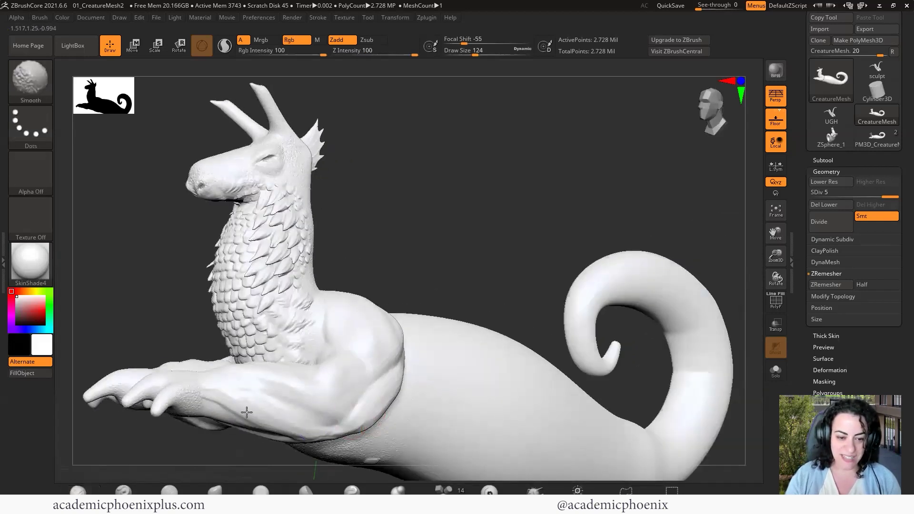
Smooth the remaining rough strokes beneath the forearms and where the upper arm meets the elbow
right_click_drag(246, 412, 328, 391)
key("shift")
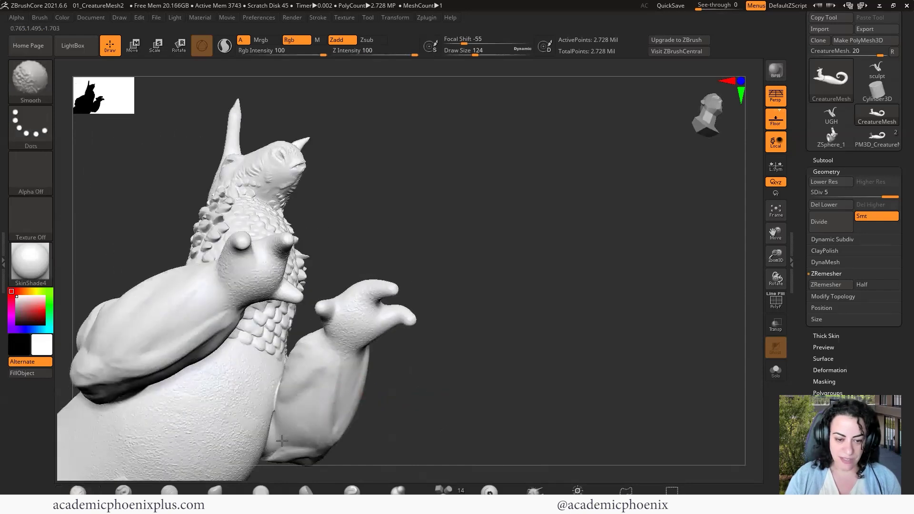
right_click_drag(424, 396, 391, 416)
key("shift")
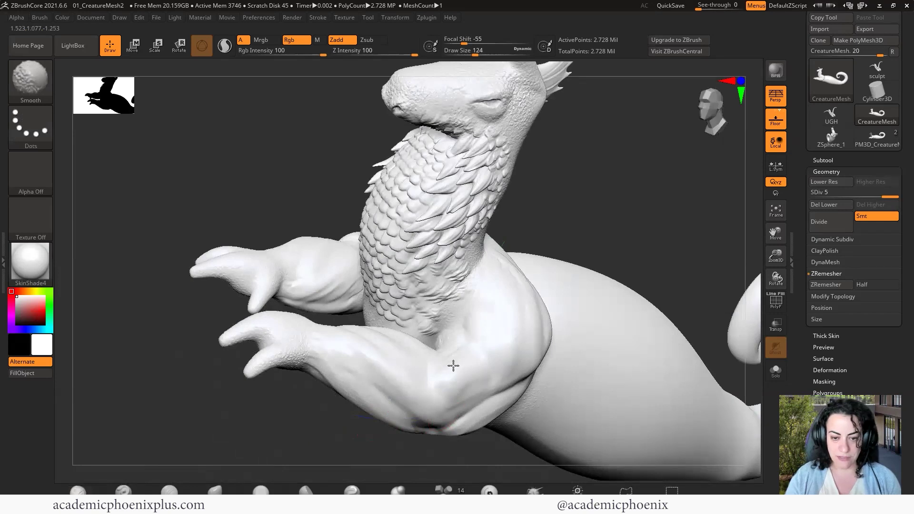
mouse_move(350, 448)
right_mouse_down()
mouse_move(281, 414)
mouse_move(217, 179)
mouse_move(271, 191)
mouse_move(184, 198)
right_mouse_up()
Switch to the Standard brush and set its stroke type to Color Spray
left_click(45, 81)
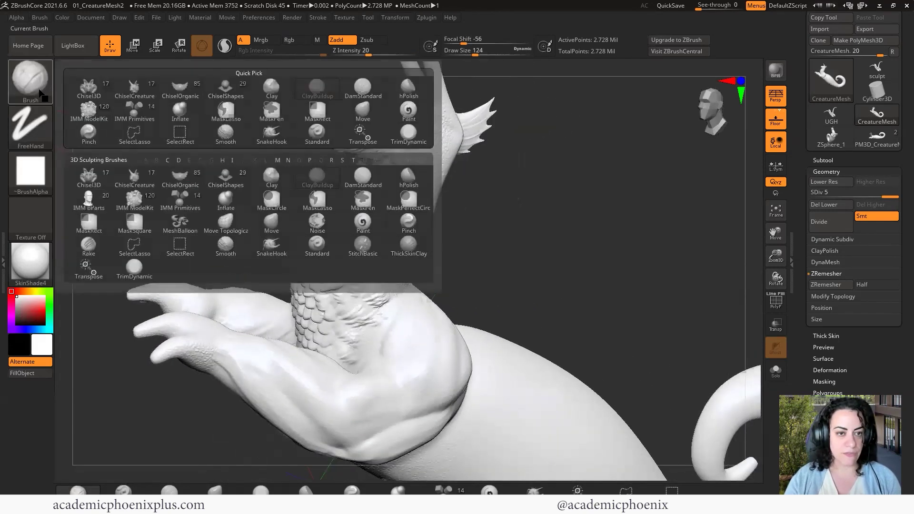
left_click(35, 85)
key("s")
key("t")
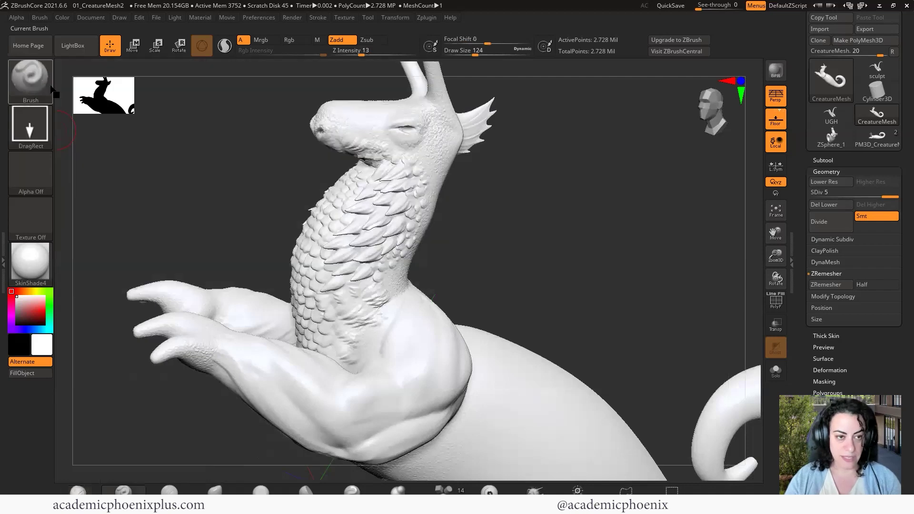
left_click(42, 134)
left_click(223, 135)
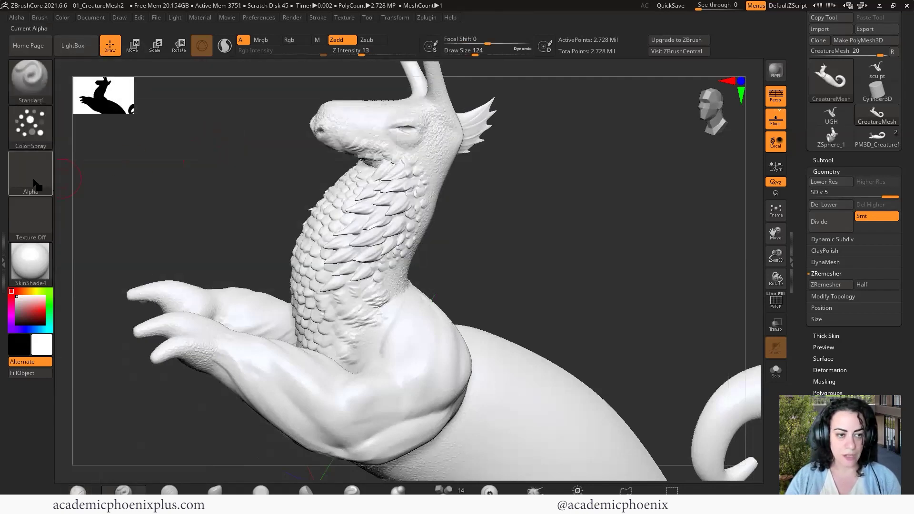
Assign Alpha 07 to the brush and, after a test stroke on the shoulder is undone, reduce the draw size to 108
left_click(30, 172)
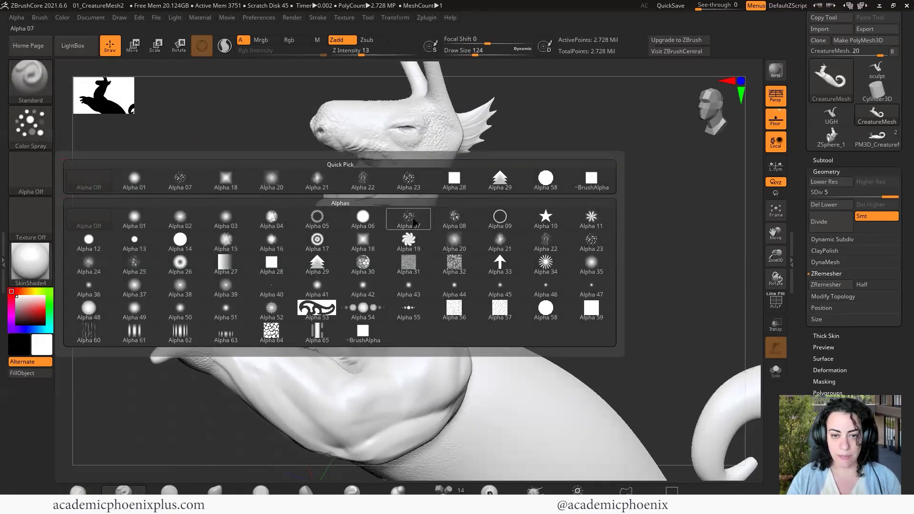
left_click(408, 218)
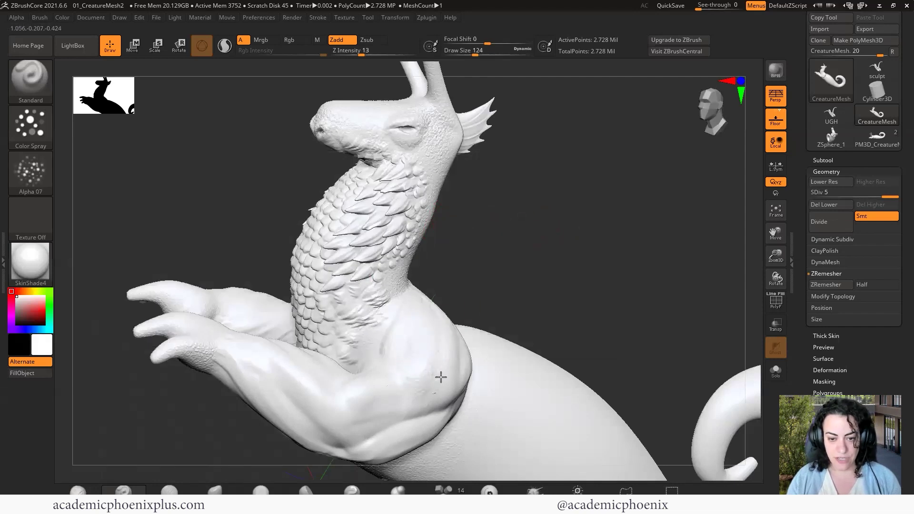
left_click_drag(440, 377, 412, 418)
key("ctrl+z")
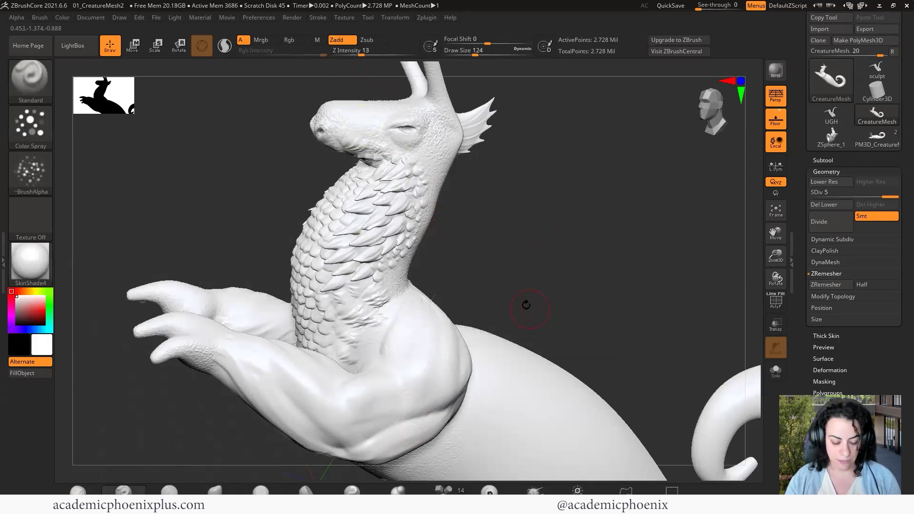
key("bracketleft")
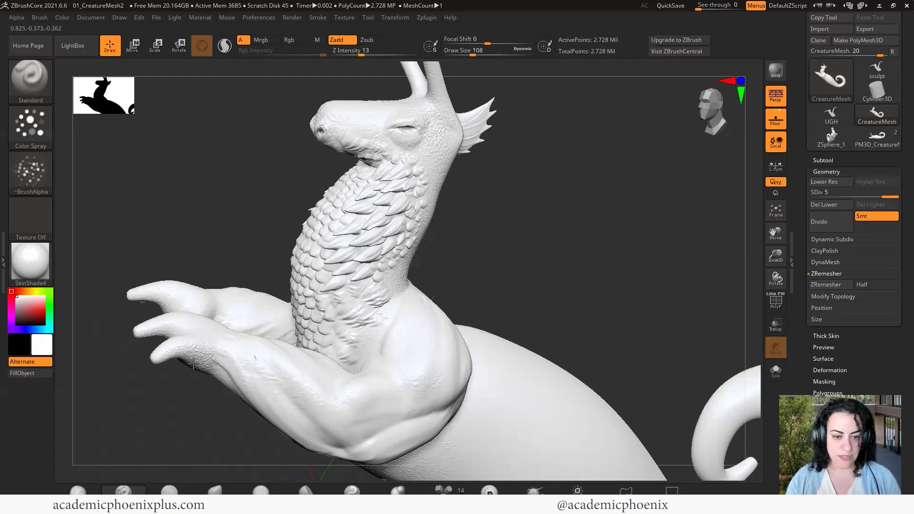
Spray bumpy skin texture over the forearms, upper arms and shoulders with the Standard brush
left_click_drag(319, 441, 365, 418)
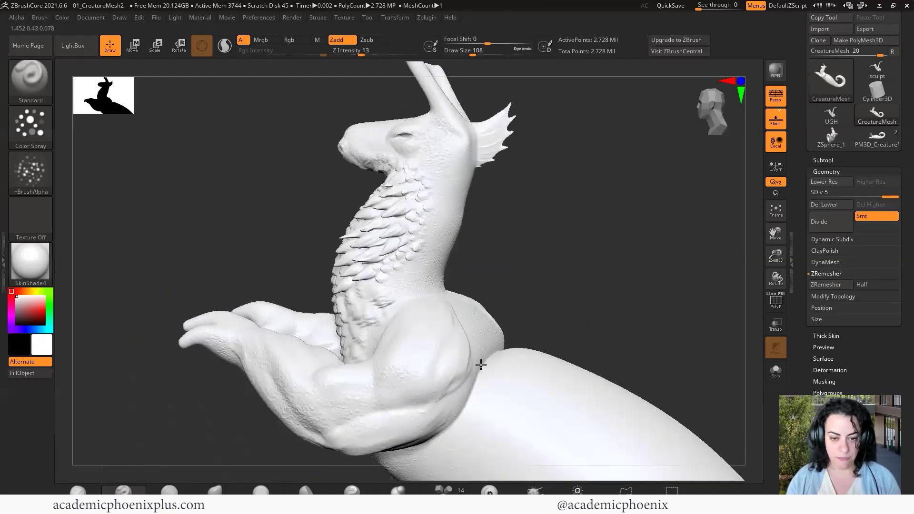
left_click_drag(567, 250, 524, 279)
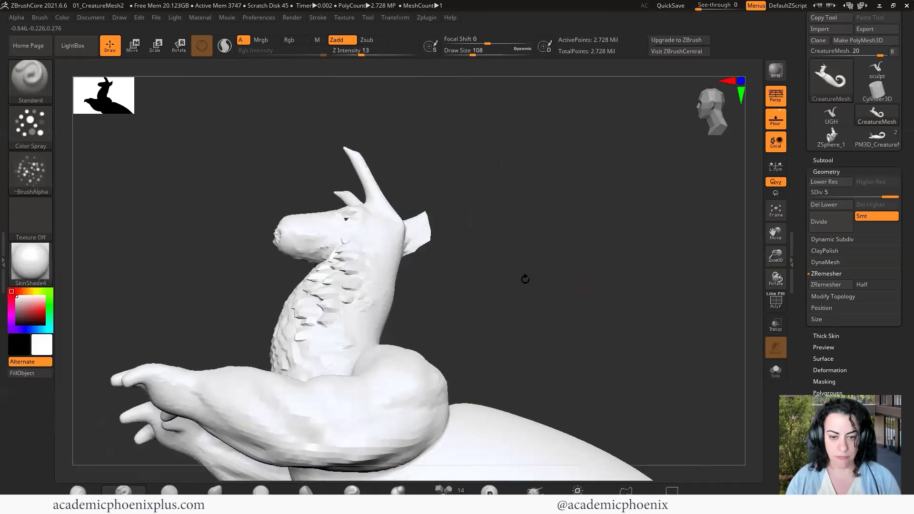
left_click_drag(355, 426, 371, 325)
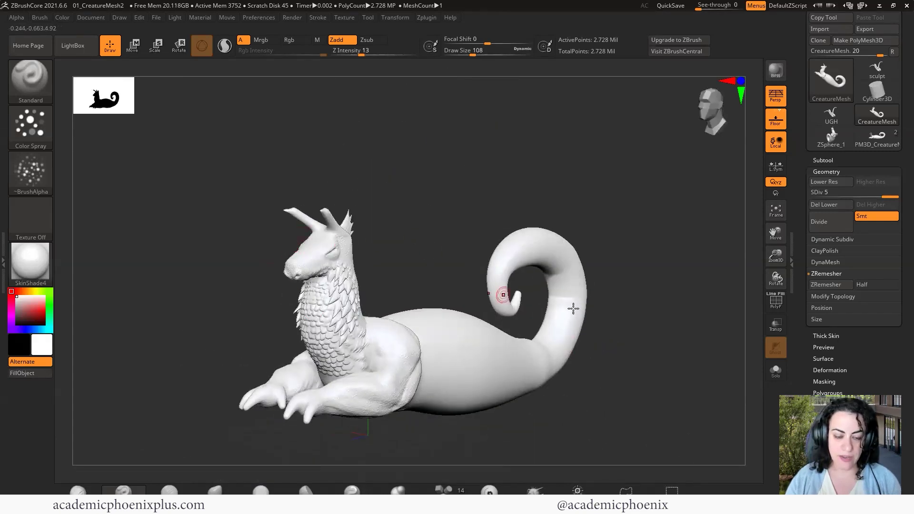
left_click_drag(431, 240, 450, 288, "alt")
left_click_drag(408, 249, 394, 188)
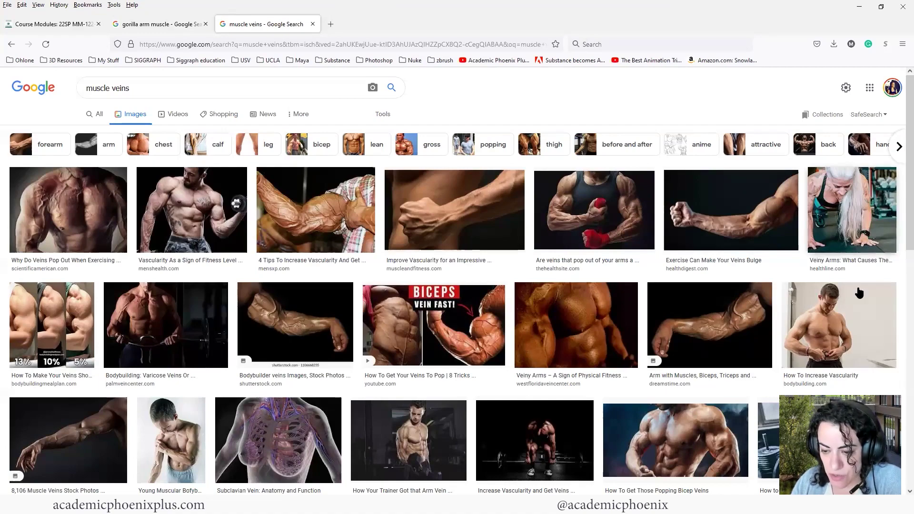
Examine a bicep vein photo from the muscle veins image results in the browser, and return to ZBrushCore
left_click(676, 441)
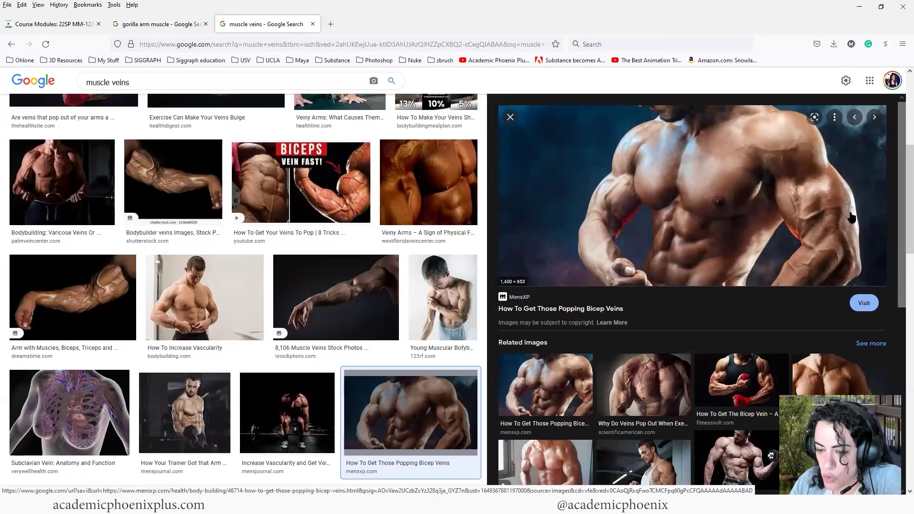
left_click(858, 6)
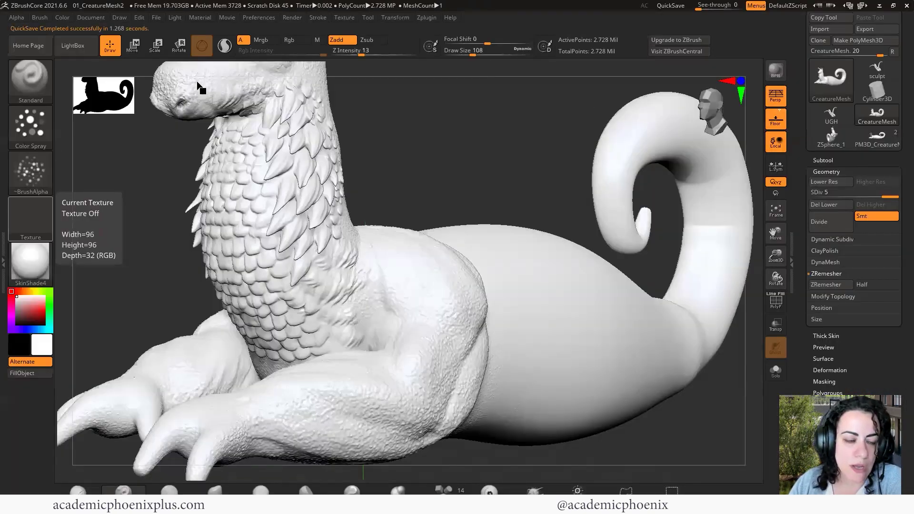
Reset the Standard brush to the Dots stroke with Alpha Off, and switch to the DamStandard brush
left_click(43, 85)
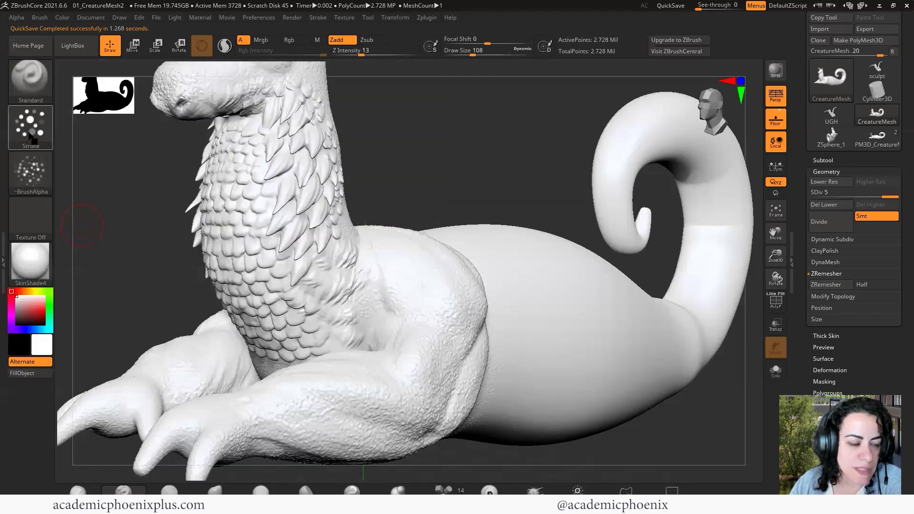
left_click(31, 137)
left_click(82, 133)
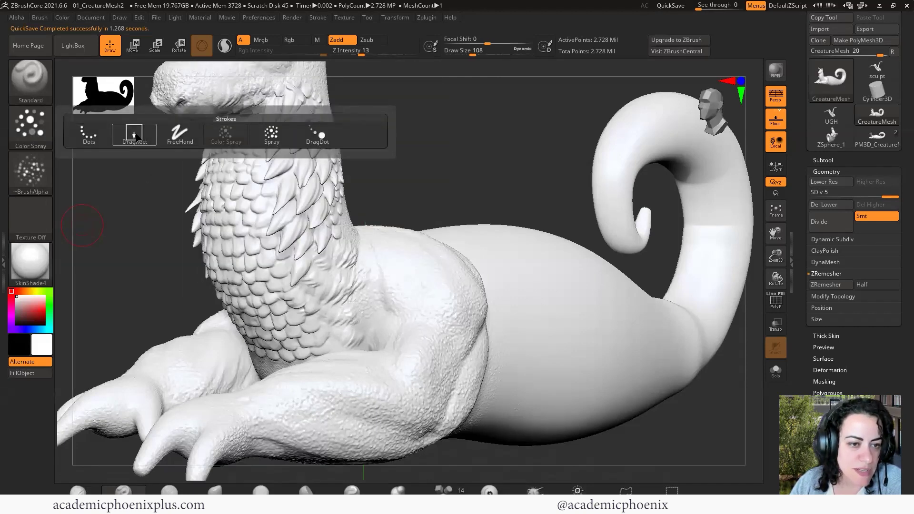
left_click(34, 178)
left_click(76, 182)
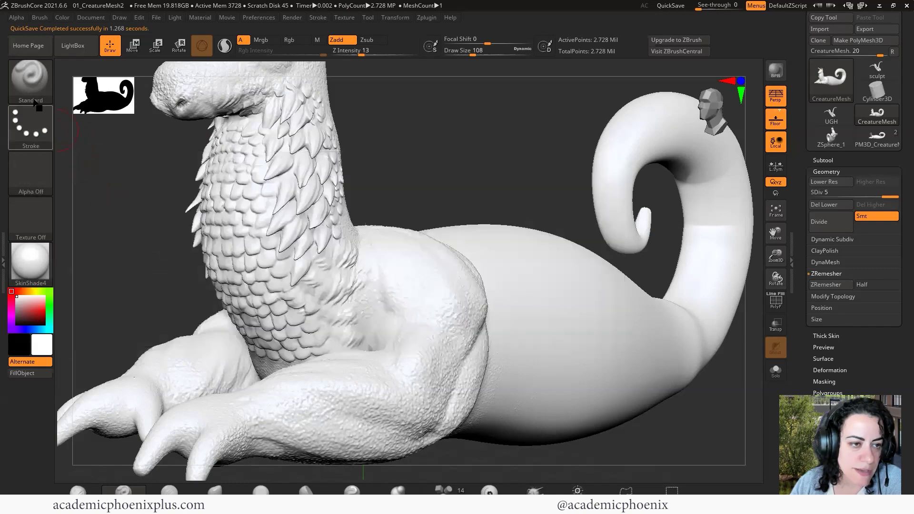
left_click(30, 78)
key("d")
key("s")
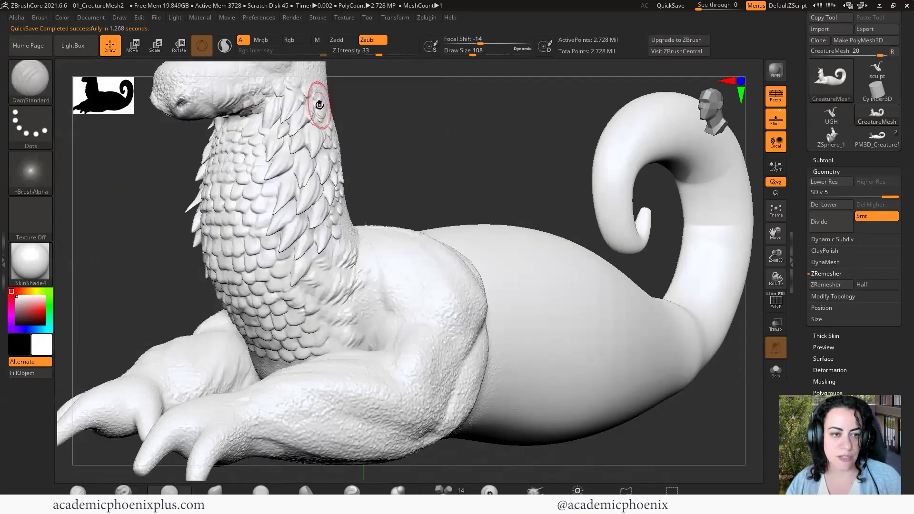
Try carving a vein line diagonally across the shoulder with the DamStandard brush
left_click_drag(428, 167, 378, 286)
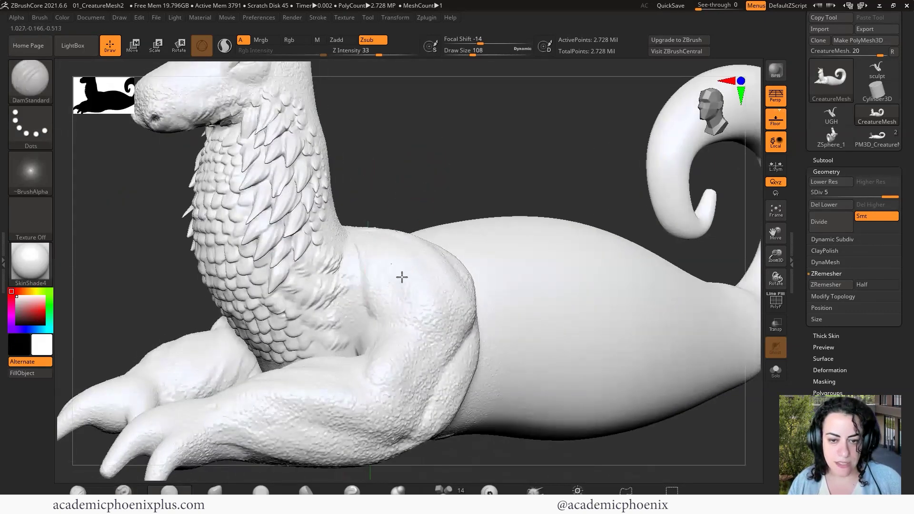
key("ctrl")
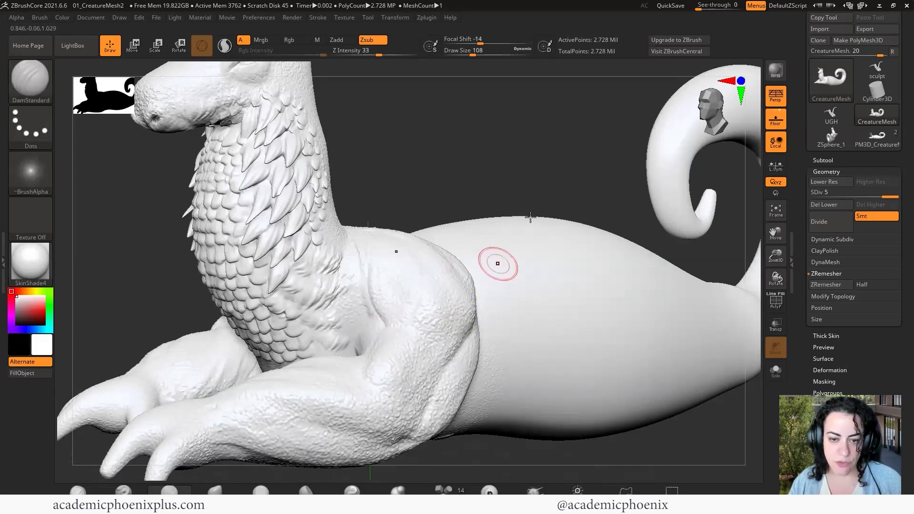
right_click_drag(493, 259, 441, 304)
left_click_drag(478, 308, 418, 341)
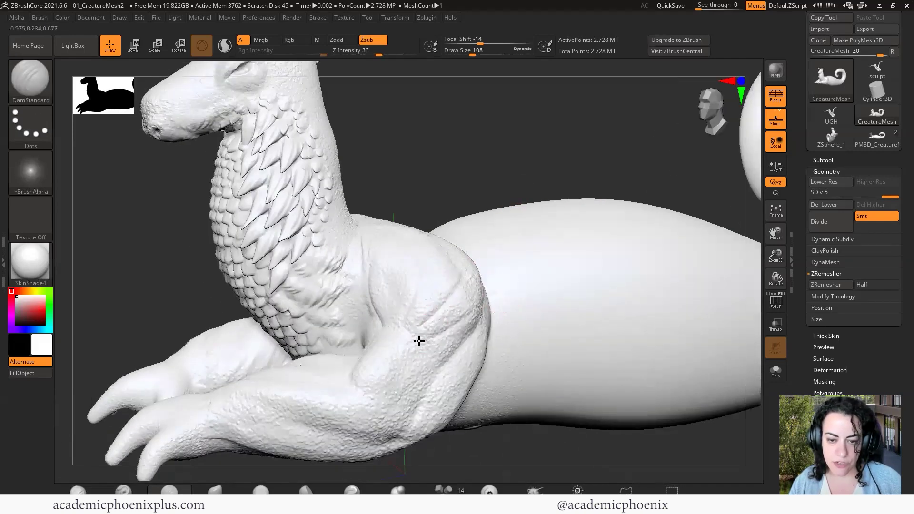
key("ctrl+z")
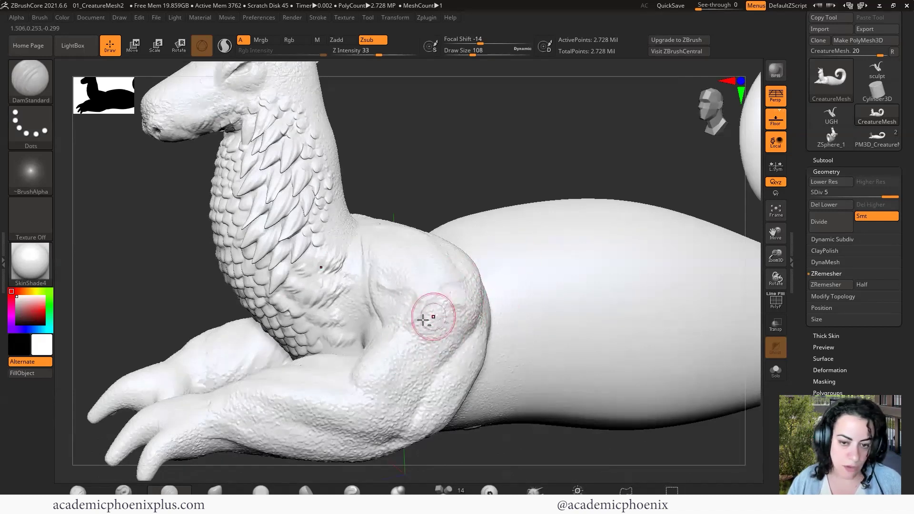
Sculpt raised veins along the top of the forearm and across the inner elbow
left_click_drag(559, 191, 607, 197)
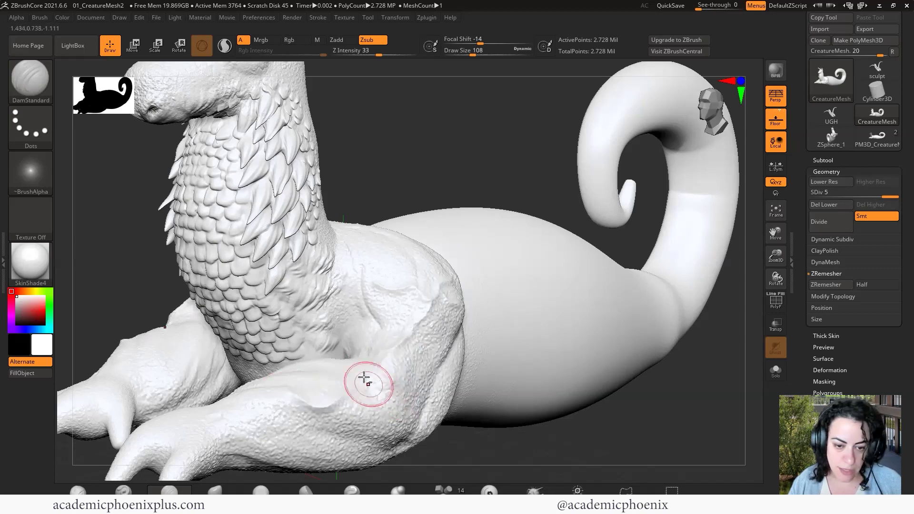
left_click_drag(370, 380, 400, 382)
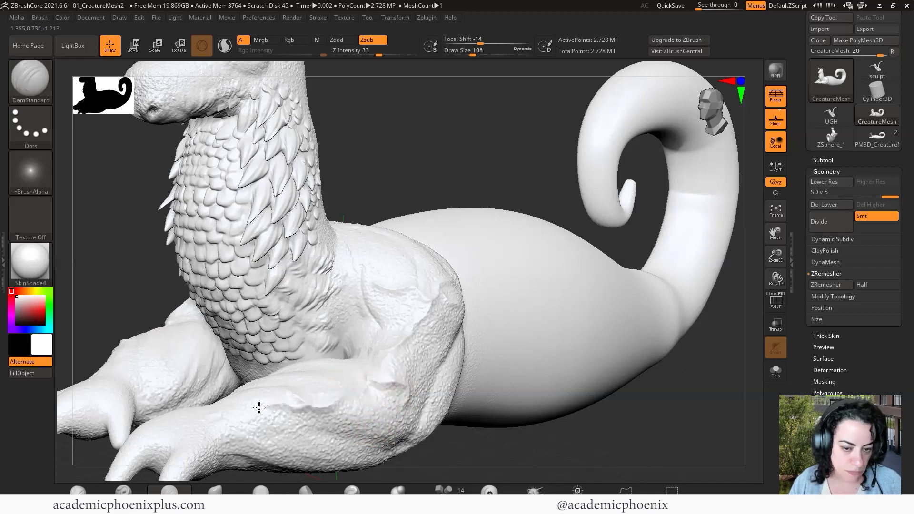
left_click_drag(540, 439, 477, 402)
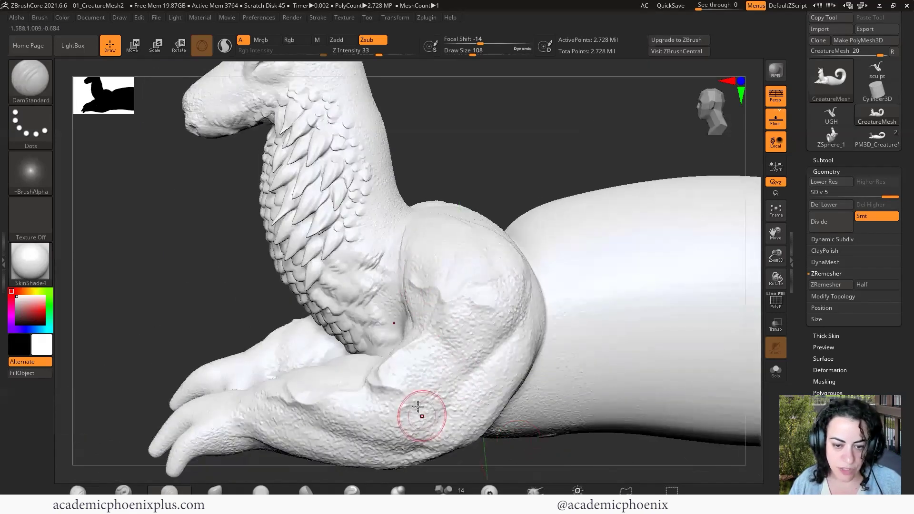
left_click_drag(206, 298, 297, 321)
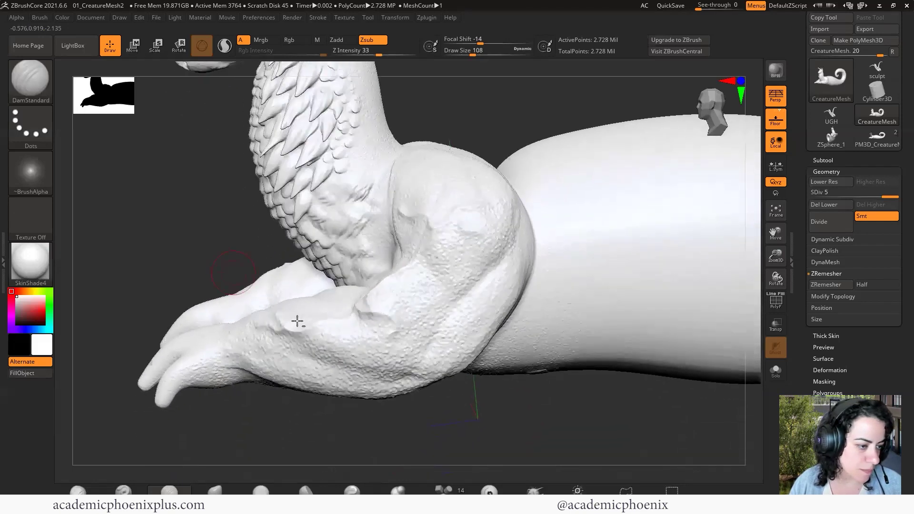
Sculpt veins down the outer upper arm and around the elbow
left_click_drag(470, 395, 434, 292)
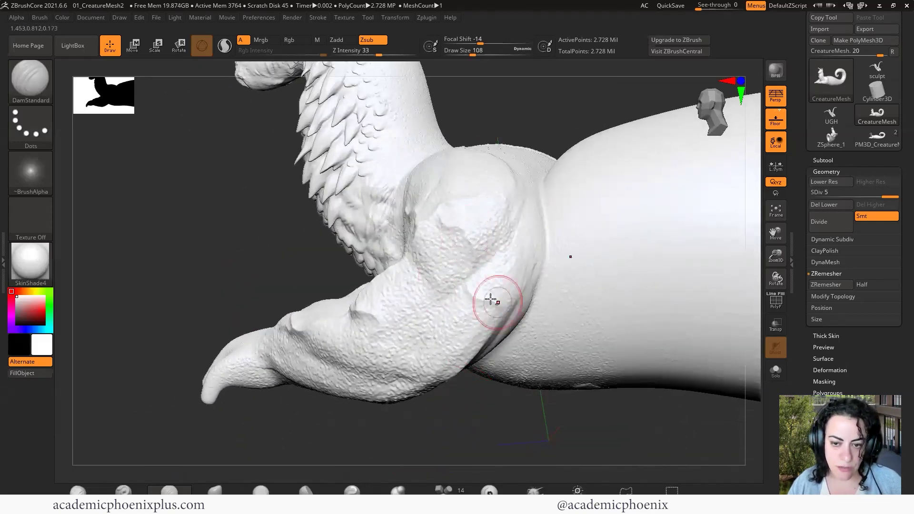
mouse_move(489, 302)
left_mouse_down()
mouse_move(511, 287)
mouse_move(516, 305)
left_mouse_up()
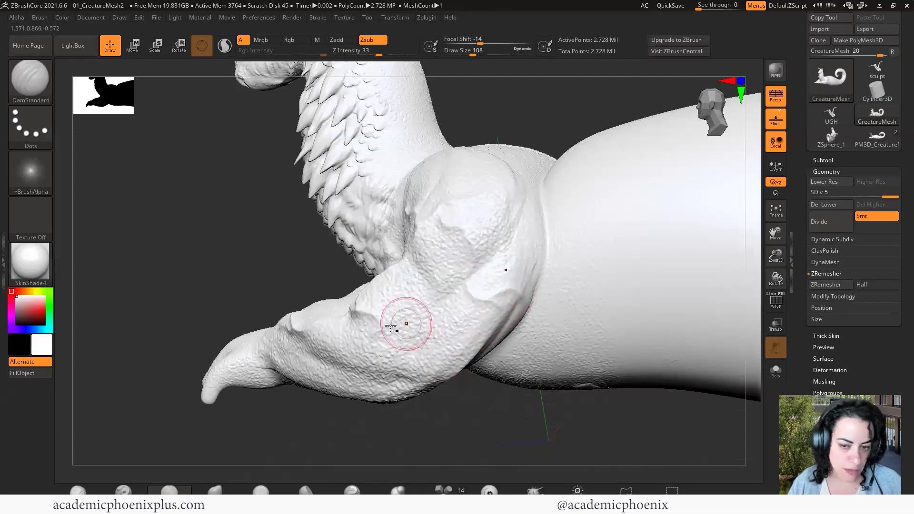
left_click_drag(451, 332, 400, 374)
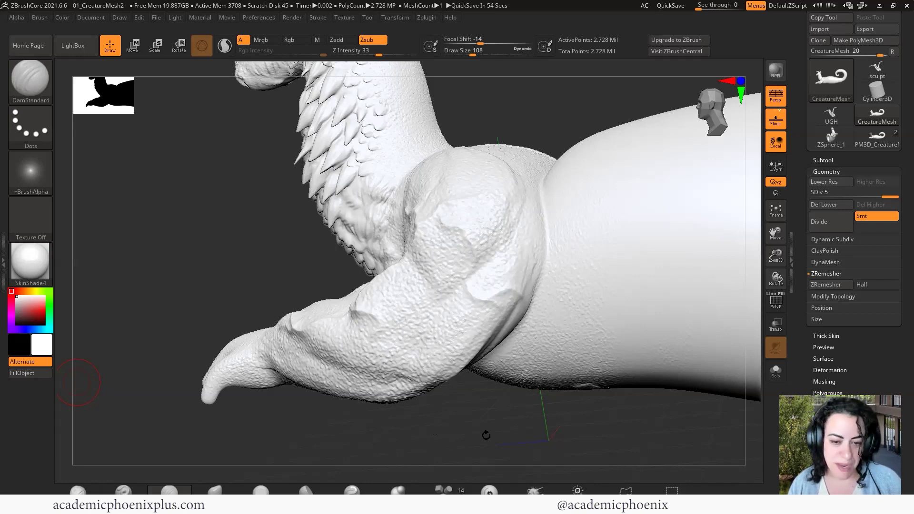
Sculpt branching veins along the outer side and underside of the forearm
mouse_move(485, 435)
left_mouse_down()
mouse_move(488, 401)
mouse_move(408, 381)
left_mouse_up()
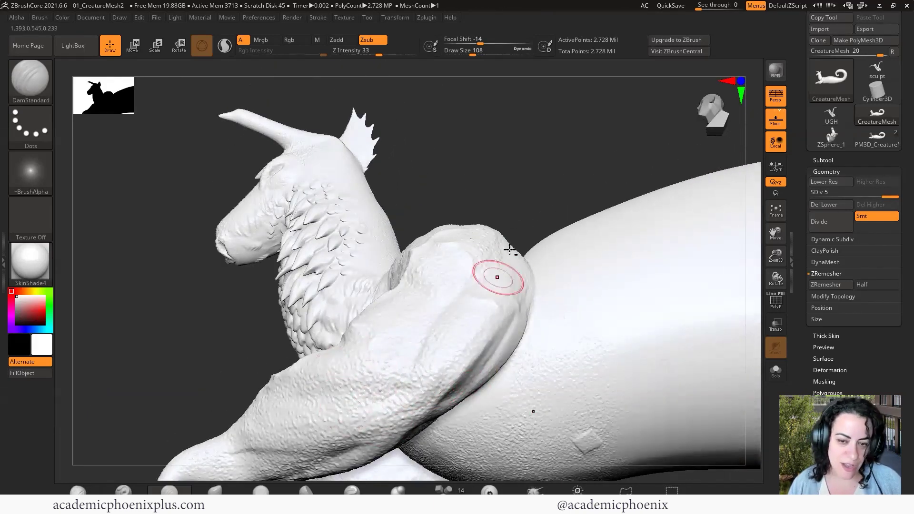
left_click_drag(510, 249, 316, 244)
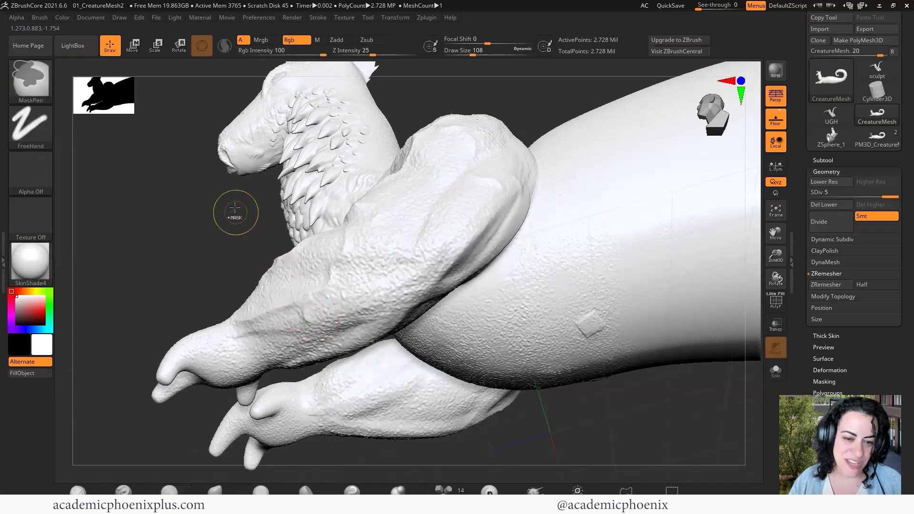
key("ctrl+z")
mouse_move(187, 165)
left_mouse_down()
mouse_move(171, 176)
mouse_move(151, 155)
left_mouse_up()
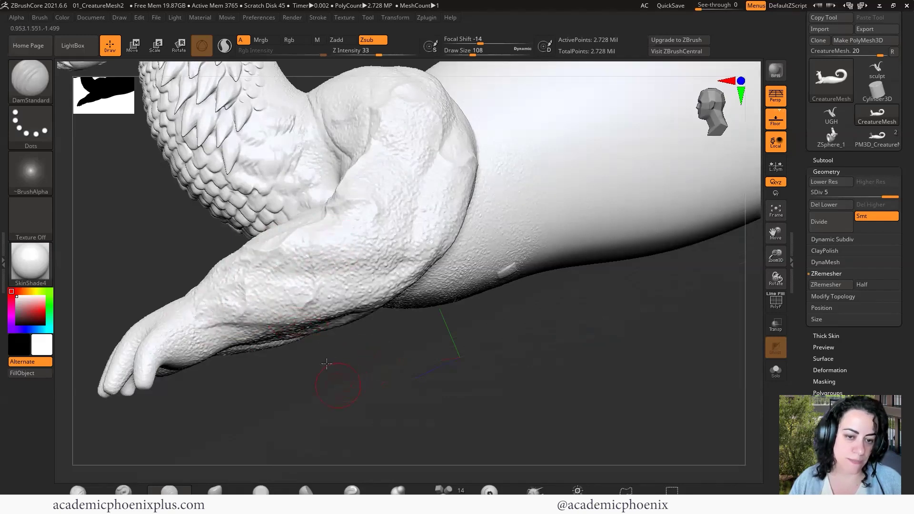
left_click_drag(327, 364, 338, 368)
left_click_drag(312, 298, 346, 324)
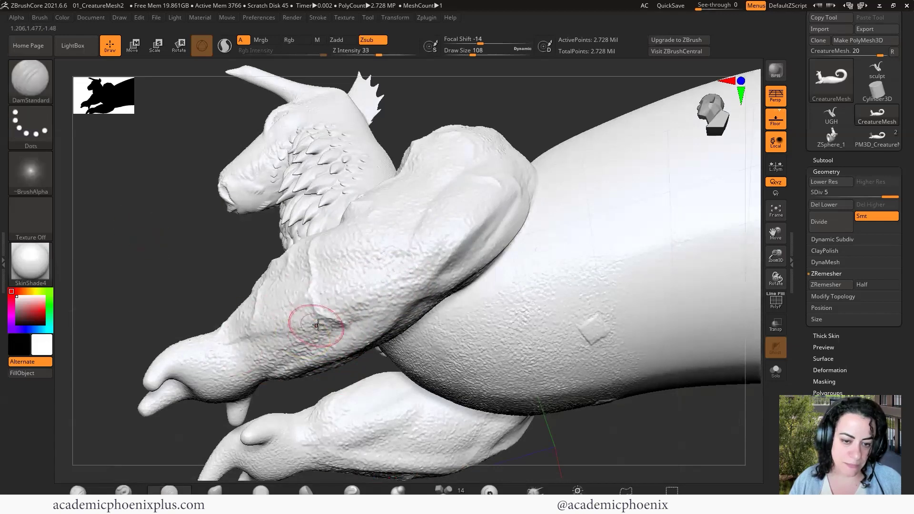
left_click_drag(408, 289, 435, 286)
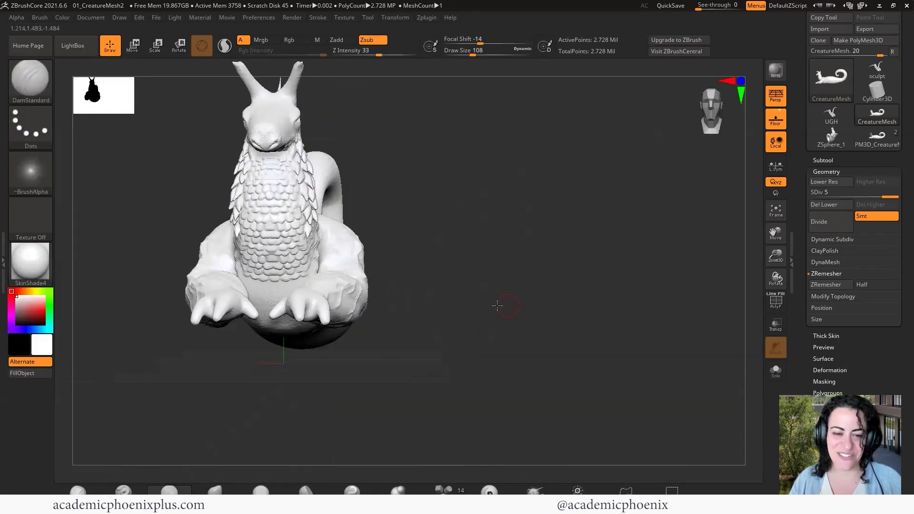
Examine the vein detail on the whole creature from the front and side
left_click_drag(403, 358, 372, 371)
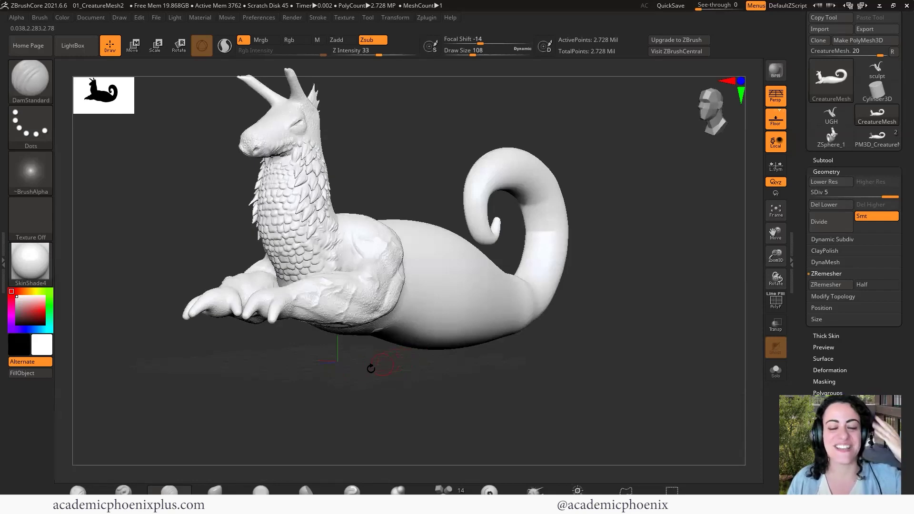
left_click_drag(475, 405, 398, 406)
left_click_drag(347, 370, 371, 300, "alt")
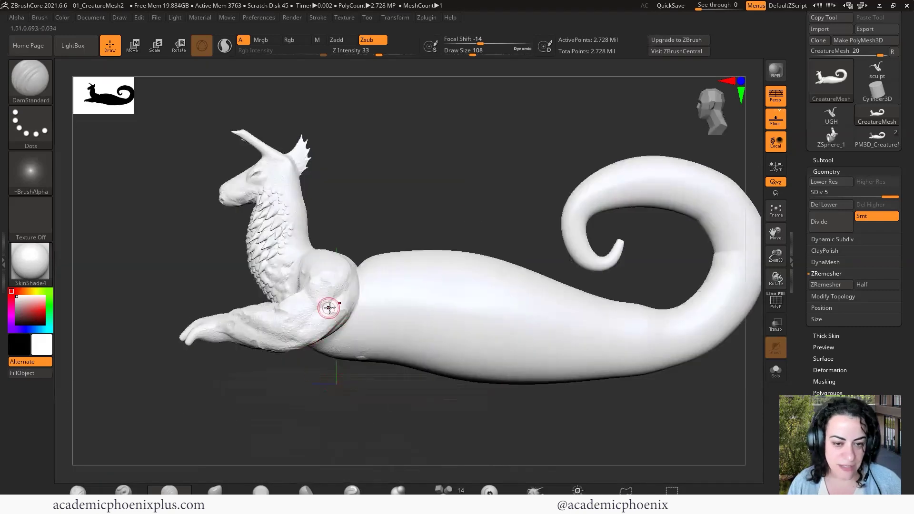
left_click_drag(411, 393, 481, 388)
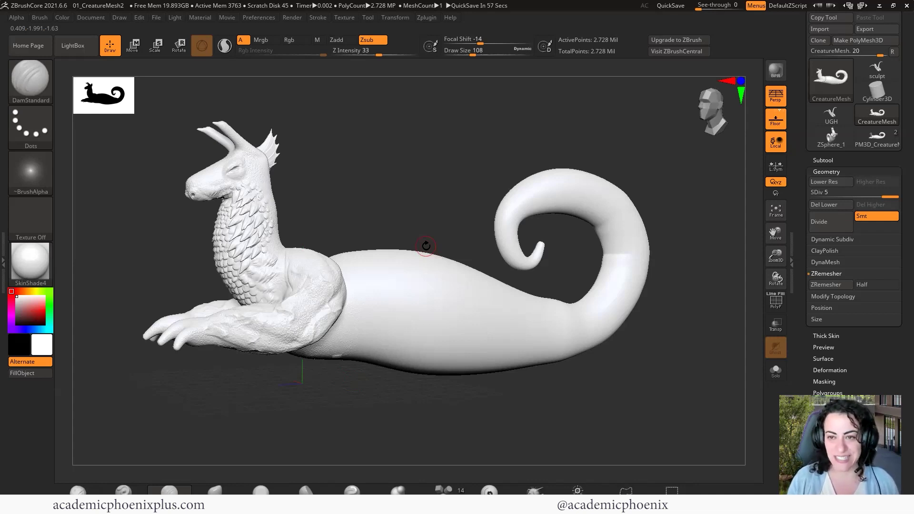
Select the hPolish brush and reduce the draw size to 24 for working on the creature's fingertips
right_click_drag(264, 286, 517, 148)
right_click_drag(492, 314, 554, 381, "ctrl")
mouse_move(566, 290)
right_mouse_down()
mouse_move(545, 321)
mouse_move(693, 241)
mouse_move(657, 166)
right_mouse_up()
mouse_move(514, 376)
right_mouse_down()
mouse_move(665, 314)
mouse_move(752, 238)
right_mouse_up()
left_click(32, 87)
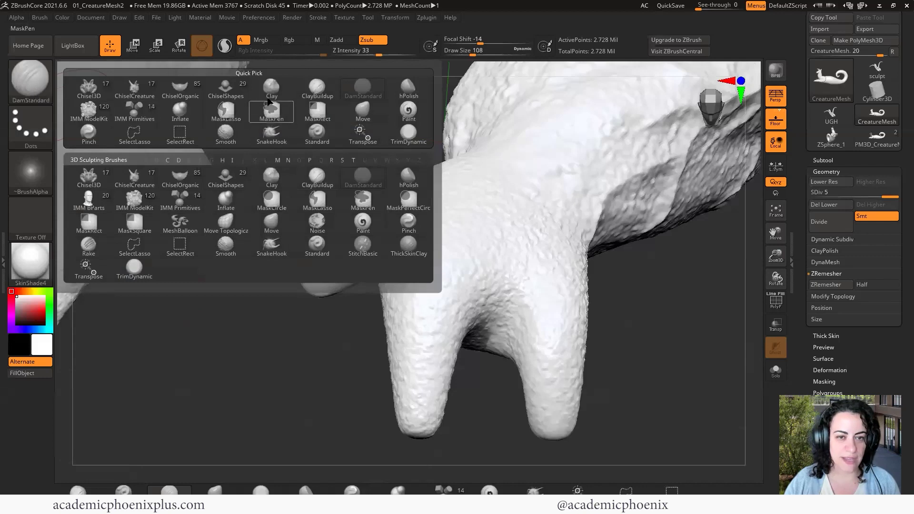
left_click(31, 82)
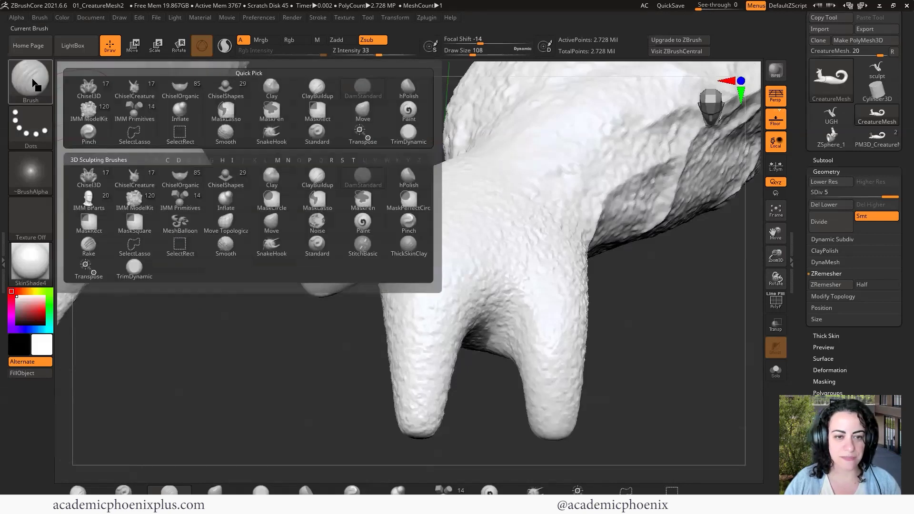
left_click(363, 110)
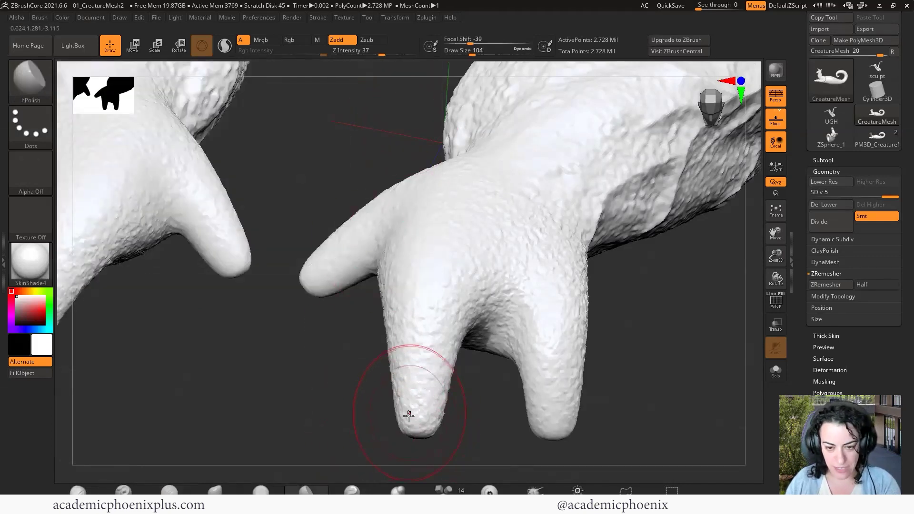
key("[")
key("[")
key("[")
key("[")
key("[")
key("[")
key("[")
key("[")
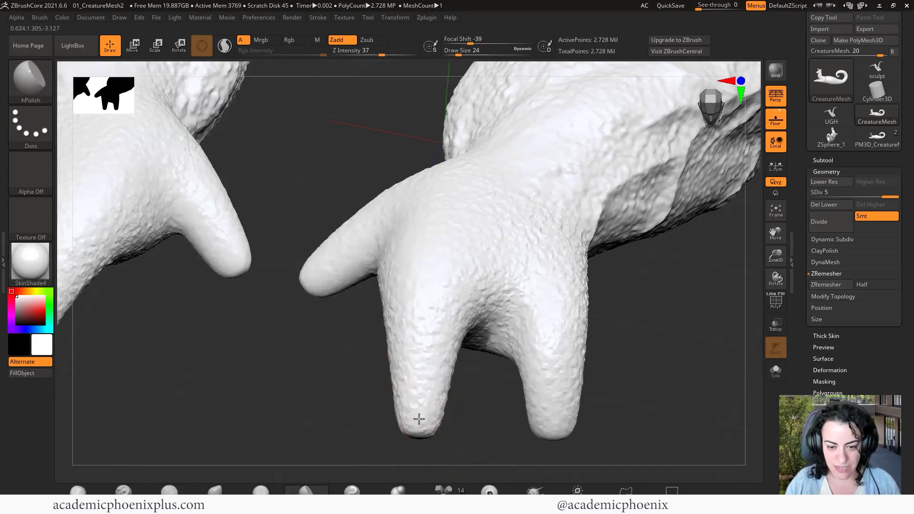
Flatten the middle fingertip into angular facets from the top, sides and front with the TrimDynamic brush at draw size 24
left_click(31, 78)
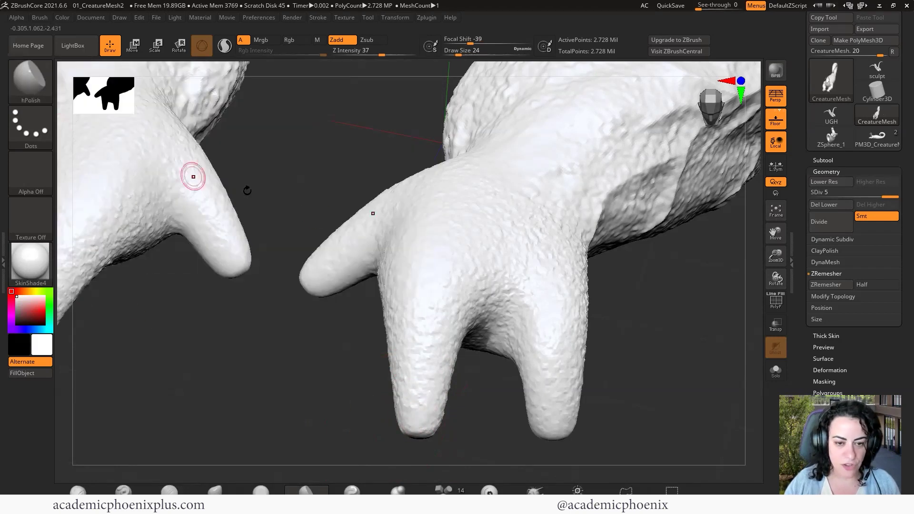
left_click(31, 78)
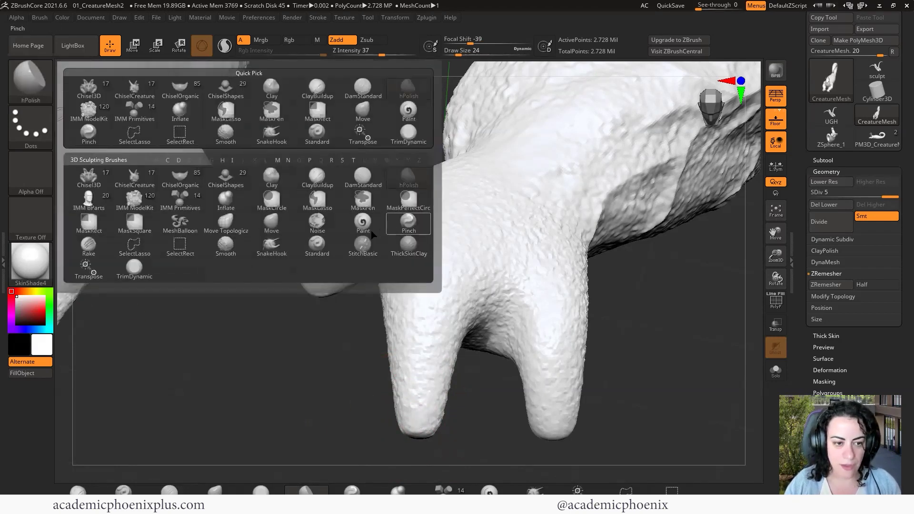
left_click(134, 269)
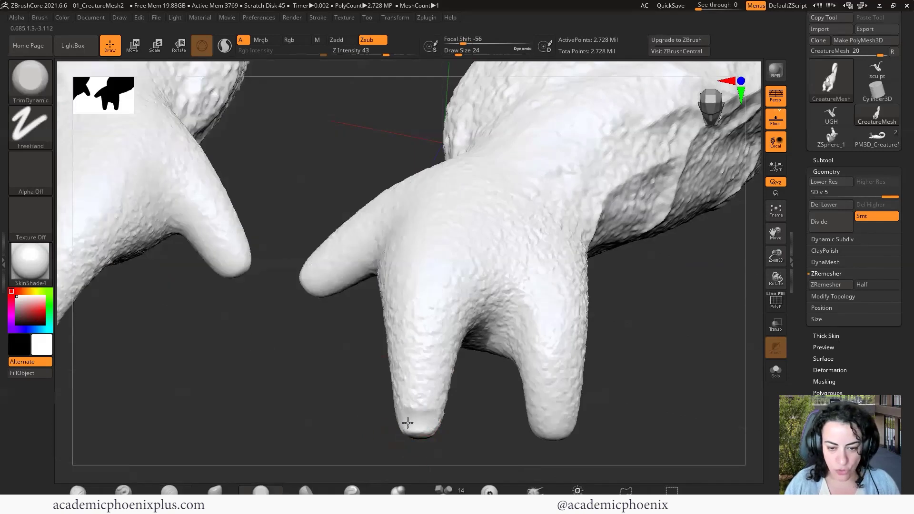
right_click_drag(408, 422, 436, 423)
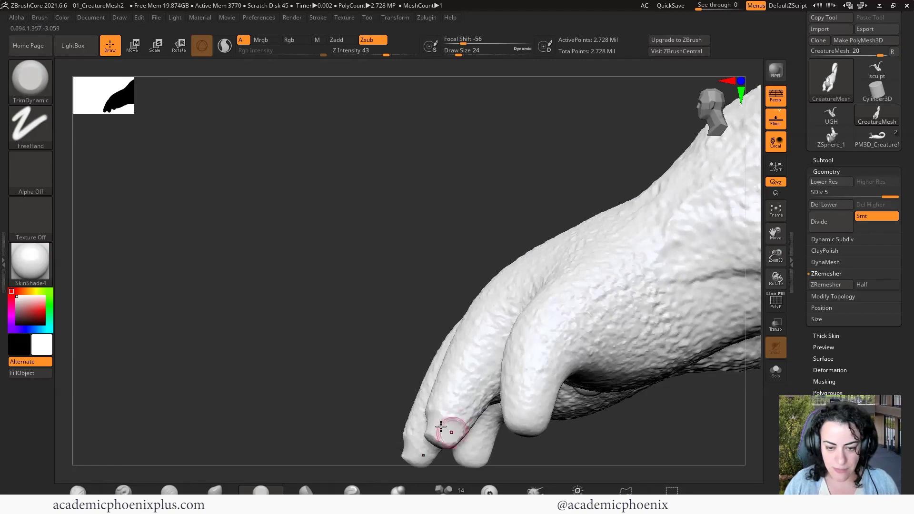
right_click_drag(577, 441, 456, 368)
right_click_drag(565, 333, 644, 367, "ctrl")
mouse_move(556, 369)
right_mouse_down()
mouse_move(597, 363)
mouse_move(425, 385)
right_mouse_up()
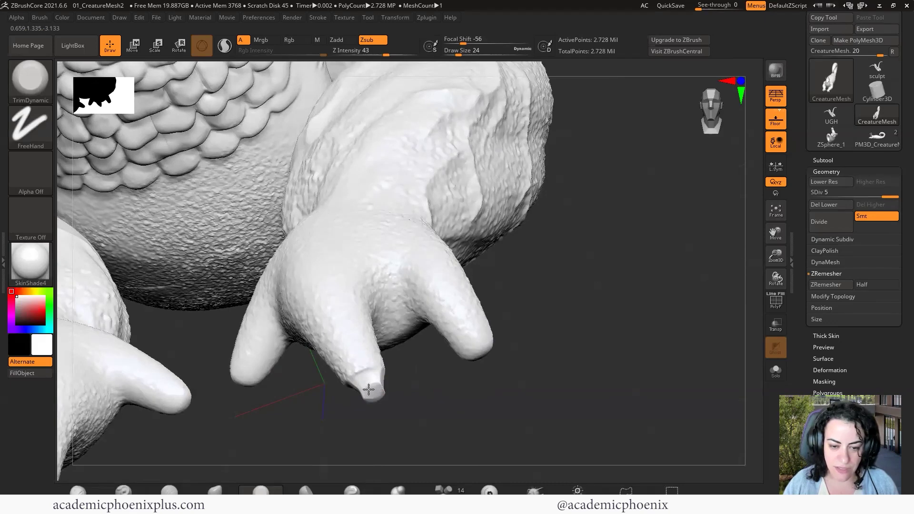
right_click_drag(425, 394, 382, 396)
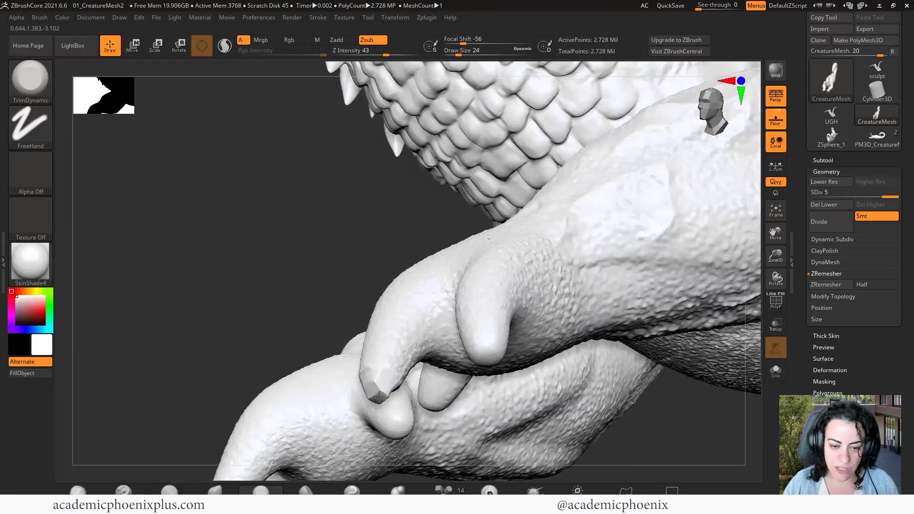
left_click_drag(378, 397, 384, 401)
right_click_drag(630, 417, 636, 413)
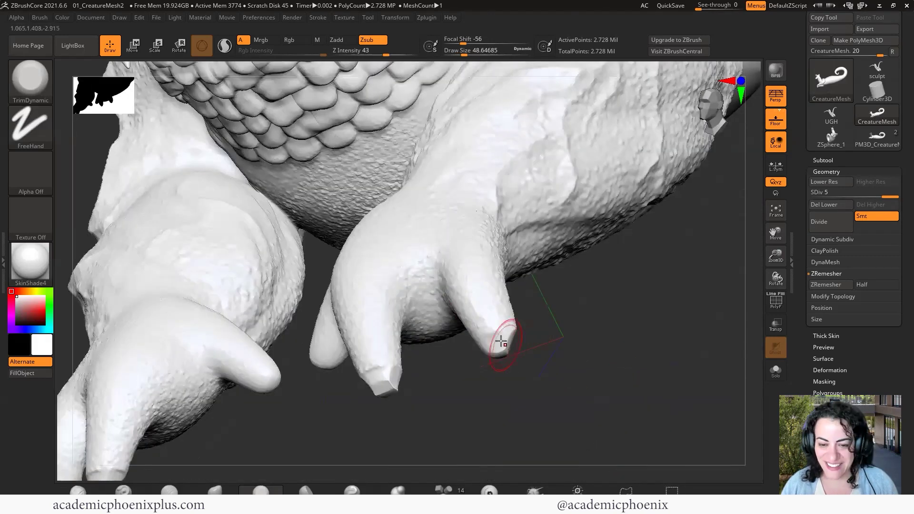
Trim the outer finger's tip into flat facets with TrimDynamic at a draw size of about 49
left_click_drag(503, 339, 499, 341)
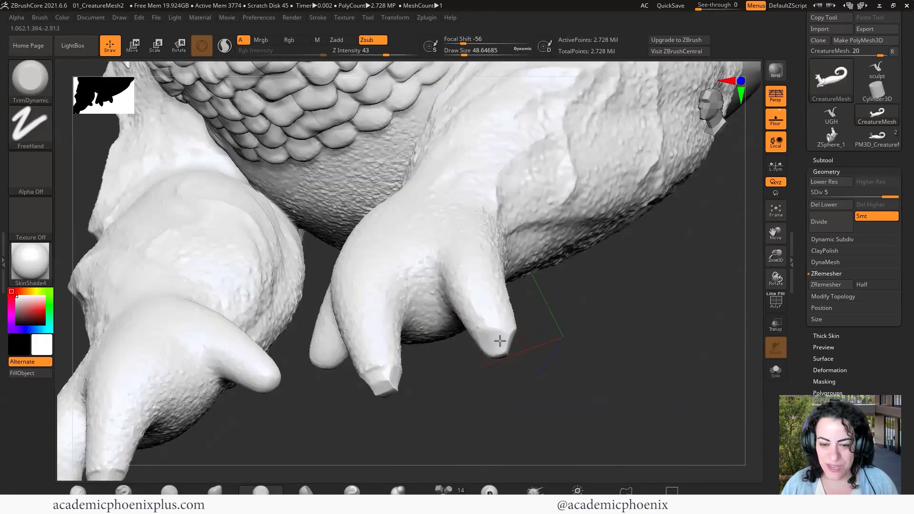
right_click_drag(500, 341, 481, 353)
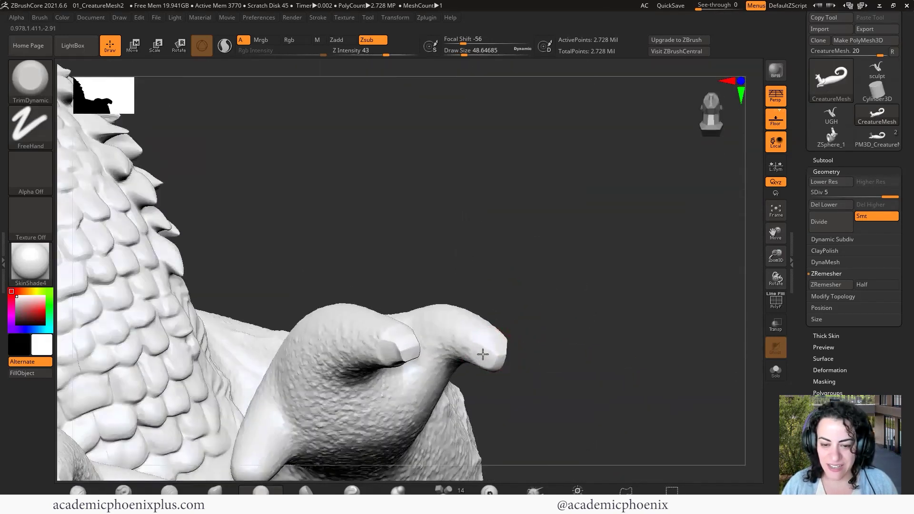
right_click_drag(585, 373, 498, 376)
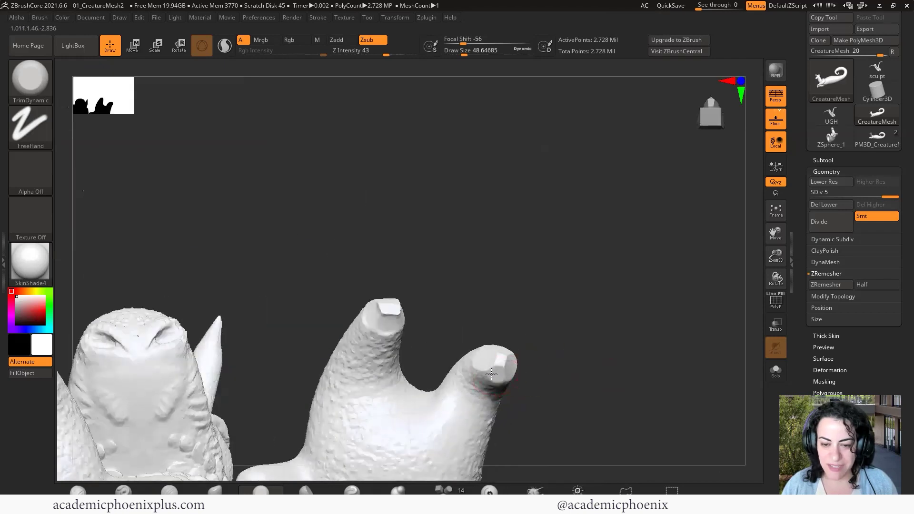
left_click_drag(491, 374, 498, 357)
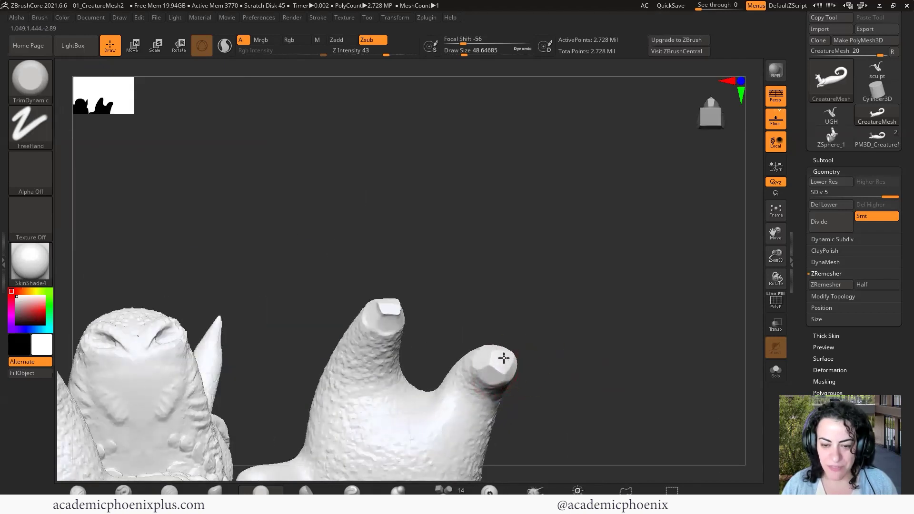
left_click_drag(583, 329, 561, 380)
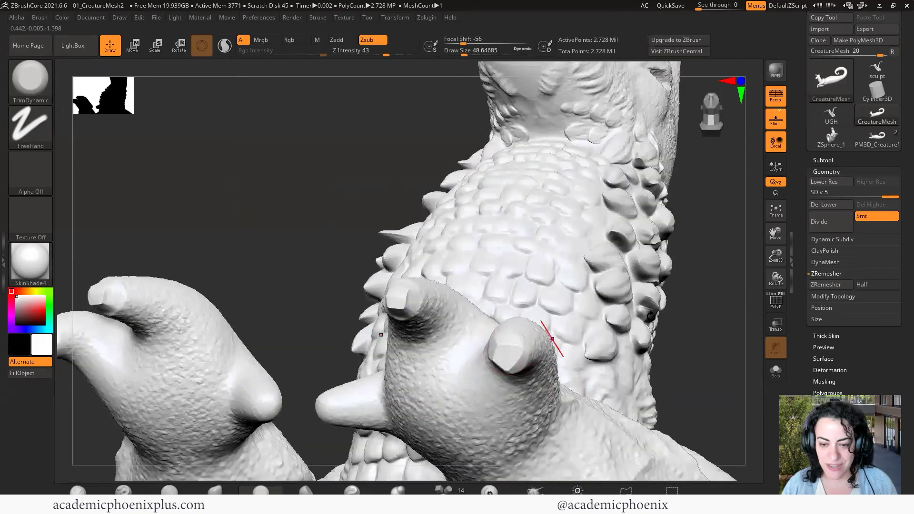
Trim the tip of the inner, thumb-like finger into flat facets on all sides
left_click_drag(707, 289, 277, 356)
right_click_drag(383, 370, 292, 373)
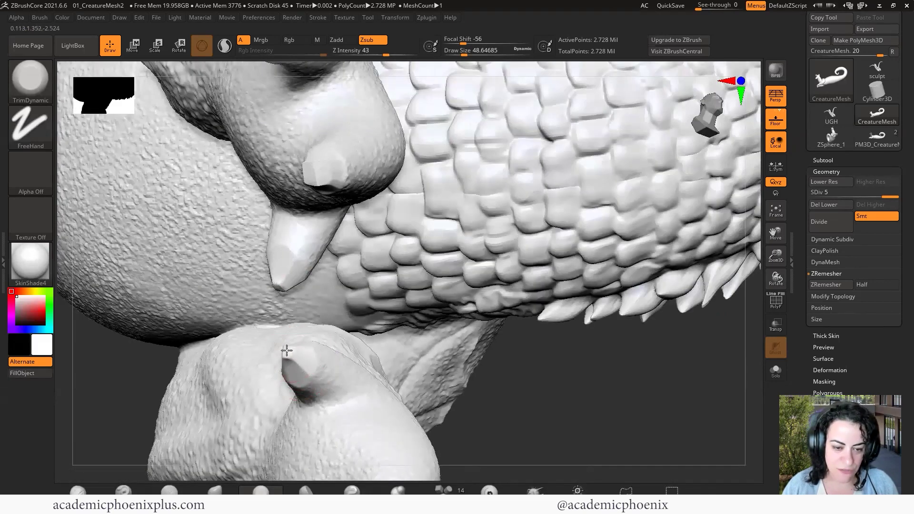
right_click_drag(290, 353, 261, 354)
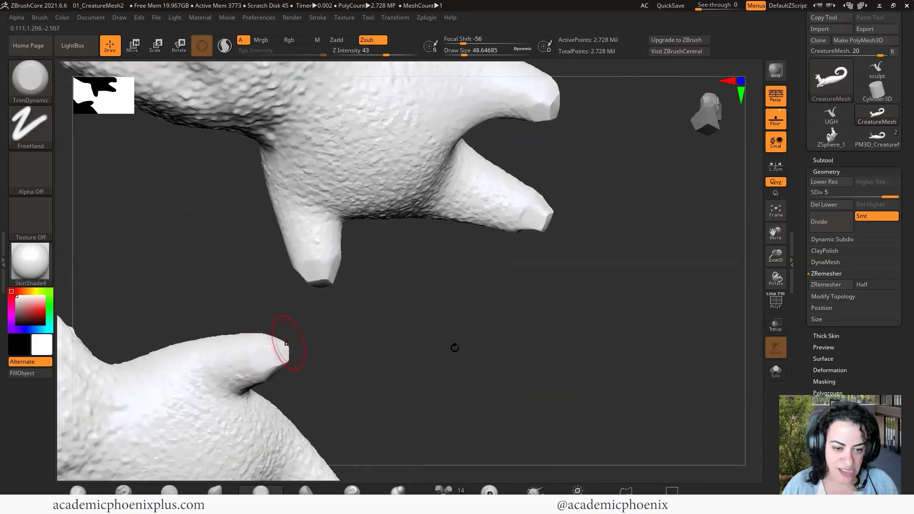
right_click_drag(455, 347, 579, 406)
mouse_move(574, 397)
left_mouse_down()
mouse_move(583, 318)
mouse_move(546, 370)
mouse_move(484, 376)
mouse_move(465, 393)
mouse_move(620, 390)
mouse_move(468, 381)
mouse_move(490, 362)
mouse_move(472, 350)
left_mouse_up()
Paint two separate mask bands across the back of the hand with the MaskPen brush
left_click(36, 74)
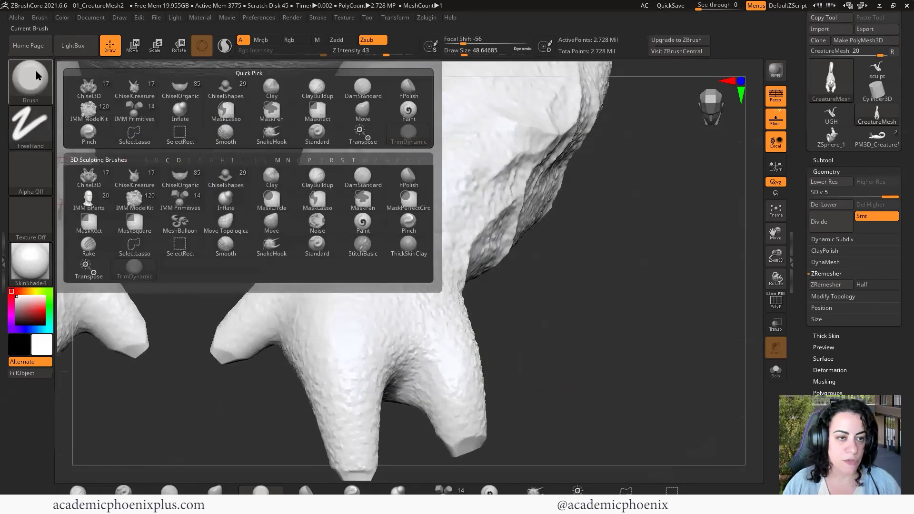
key("m")
key("p")
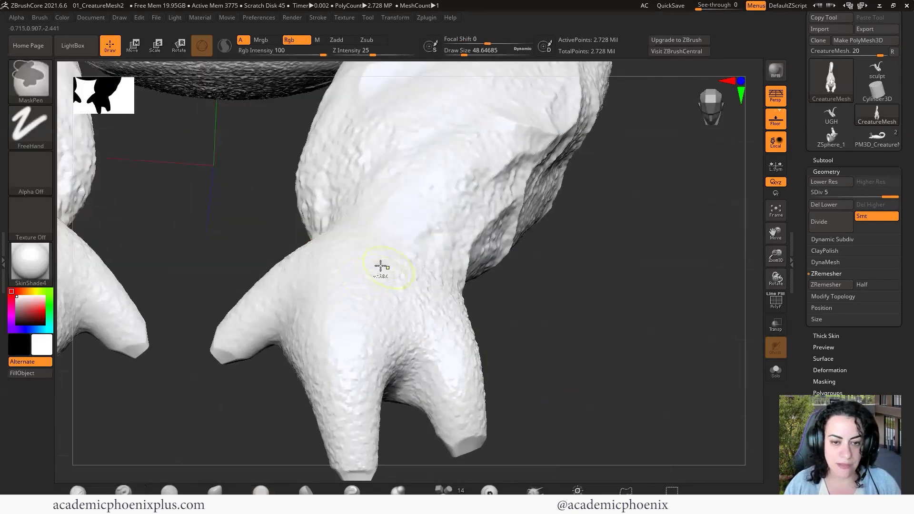
mouse_move(381, 266)
left_mouse_down("ctrl")
mouse_move(333, 255)
mouse_move(417, 278)
mouse_move(328, 266)
left_mouse_up("ctrl")
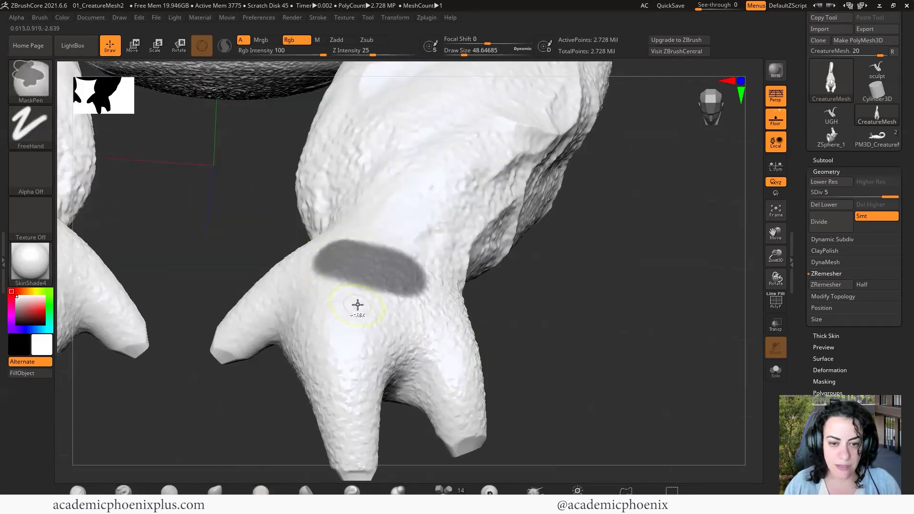
mouse_move(357, 305)
left_mouse_down("ctrl")
mouse_move(367, 314)
mouse_move(301, 298)
mouse_move(419, 318)
mouse_move(302, 305)
mouse_move(395, 317)
left_mouse_up("ctrl")
key("ctrl+z")
key("ctrl+z")
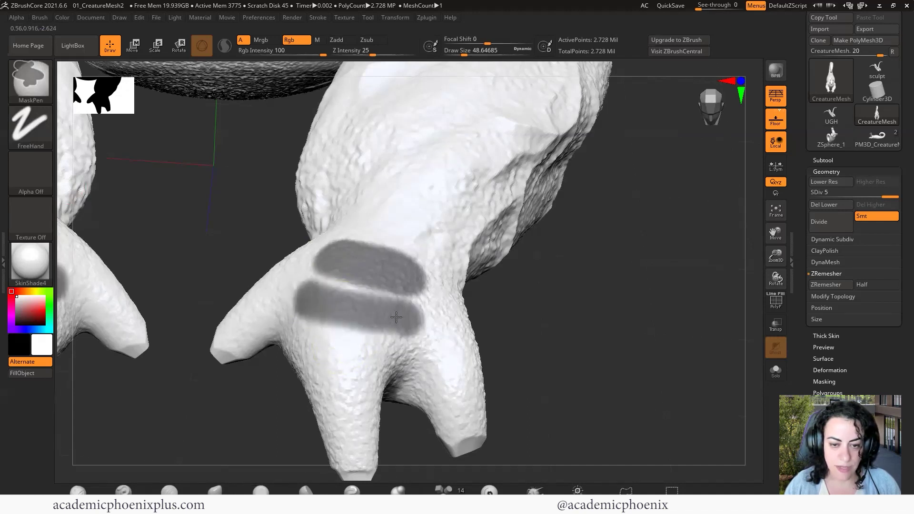
Mask one rounded patch on the base of each of the three fingers
left_click_drag(351, 350, 357, 352, "ctrl")
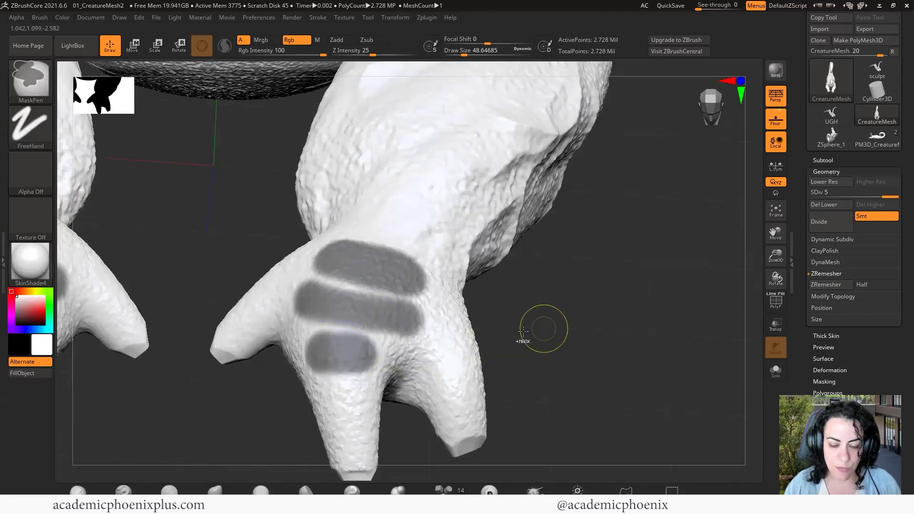
left_click_drag(445, 316, 454, 345, "ctrl")
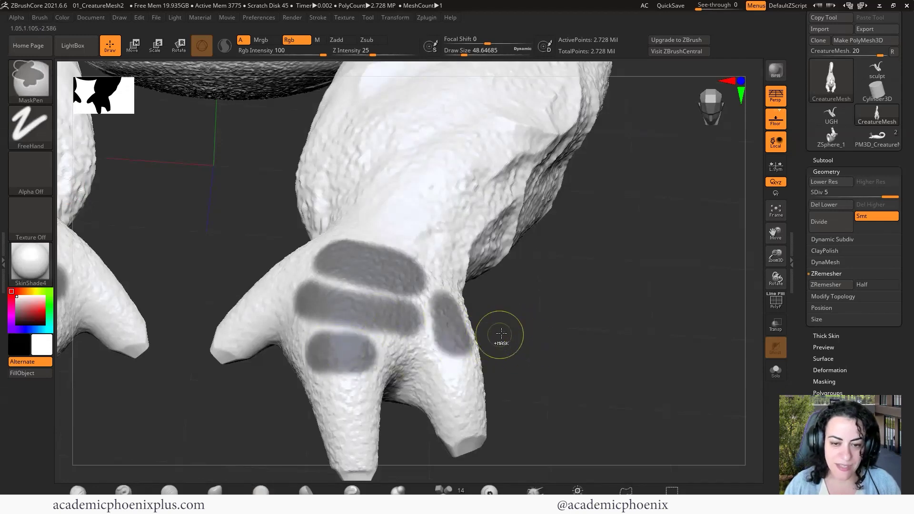
left_click_drag(571, 307, 618, 312)
mouse_move(302, 267)
left_mouse_down("ctrl")
mouse_move(267, 282)
mouse_move(289, 267)
left_mouse_up("ctrl")
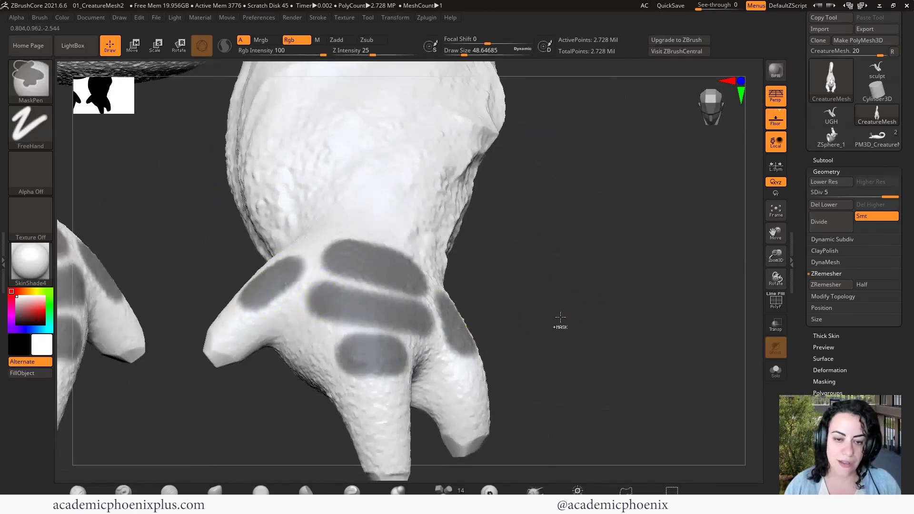
Invert the mask and raise the exposed patches on the hands with the Inflate deformation
left_click(606, 326, "ctrl")
left_click_drag(605, 327, 185, 264)
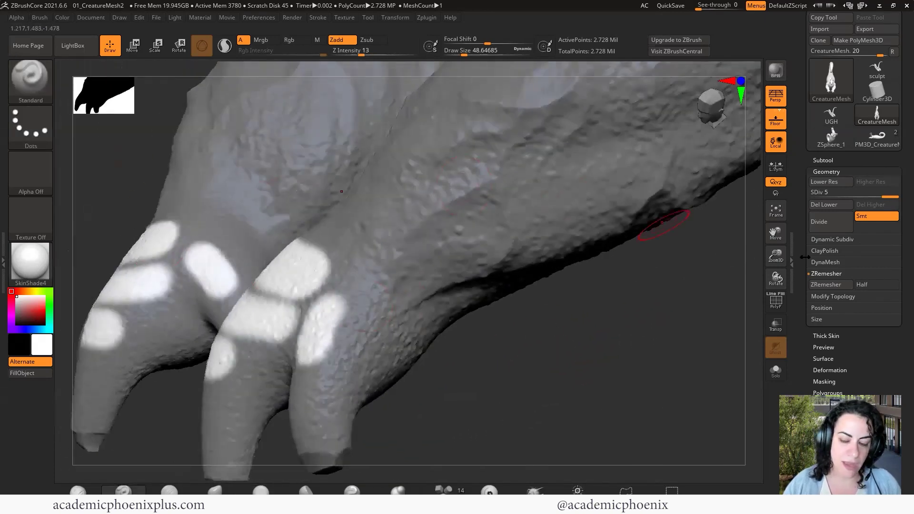
left_click(833, 370)
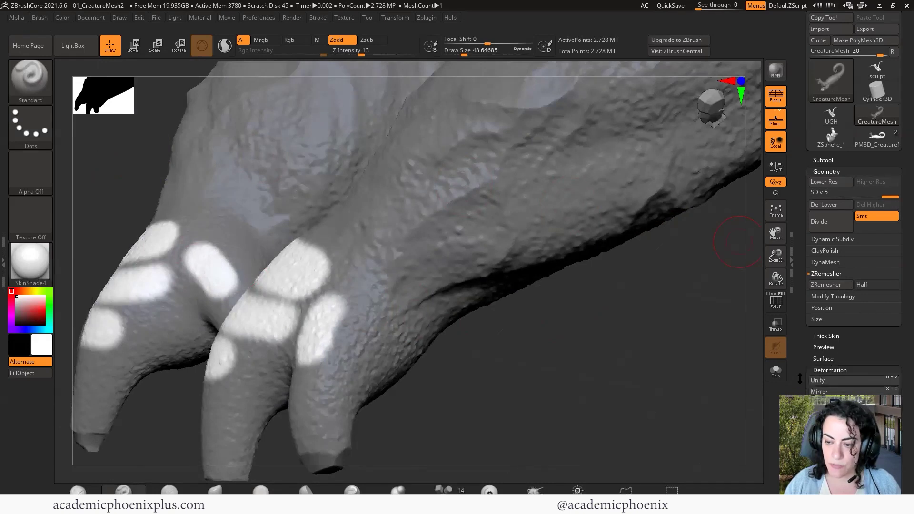
scroll(847, 352, "down", 5)
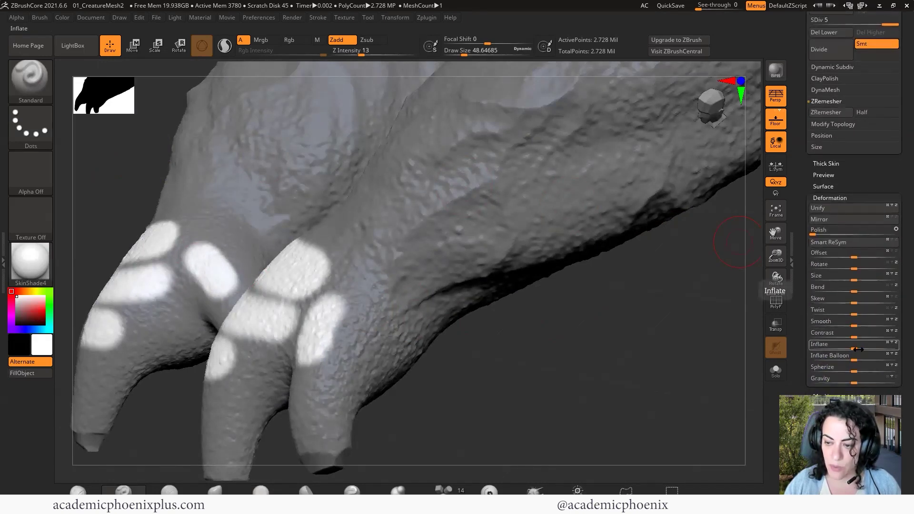
left_click_drag(855, 348, 847, 351)
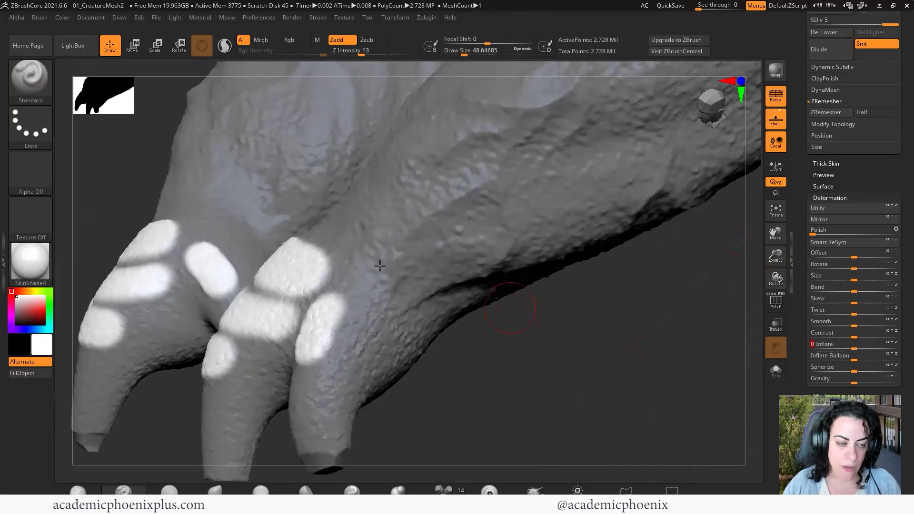
Pull the lower edges of the raised hand patches into overlapping scales using the Move brush at a draw size of about 223
left_click(30, 77)
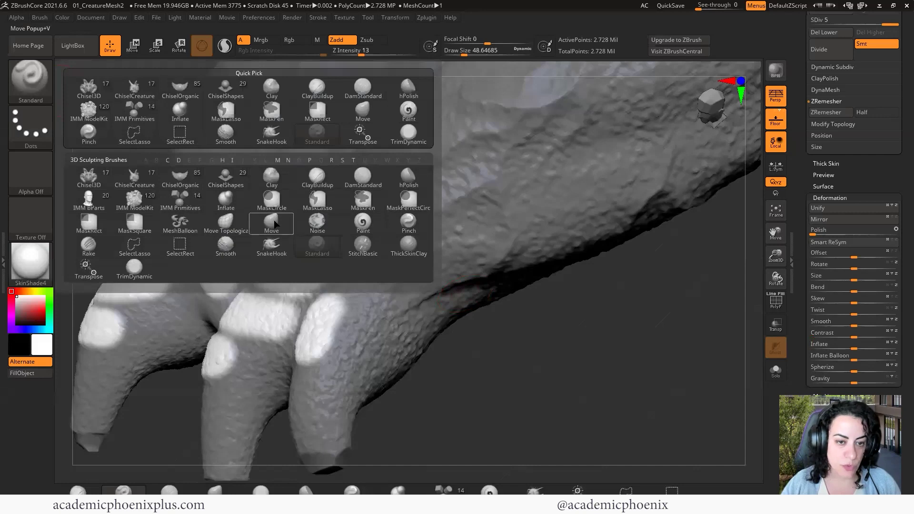
left_click(275, 224)
key("space")
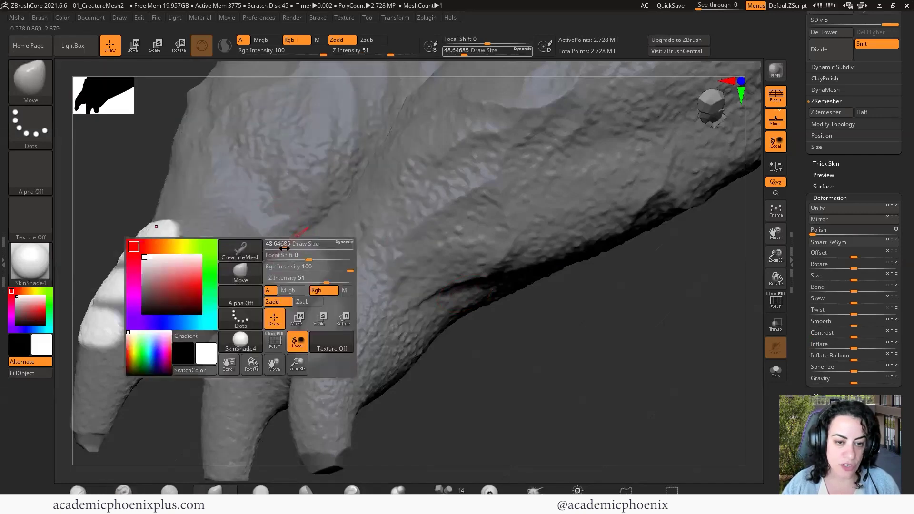
mouse_move(283, 248)
left_mouse_down()
mouse_move(312, 248)
mouse_move(279, 270)
left_mouse_up()
left_click_drag(254, 309, 249, 309)
left_click_drag(210, 355, 206, 370)
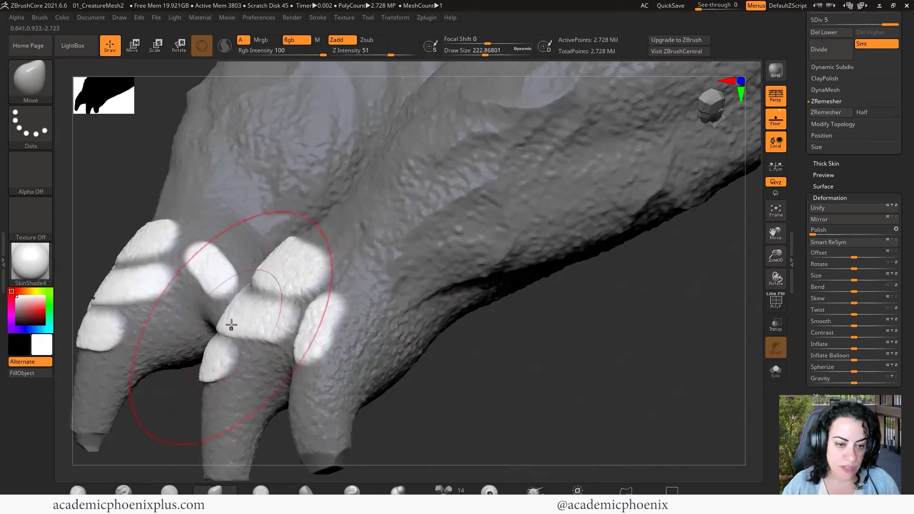
left_click_drag(231, 324, 229, 325)
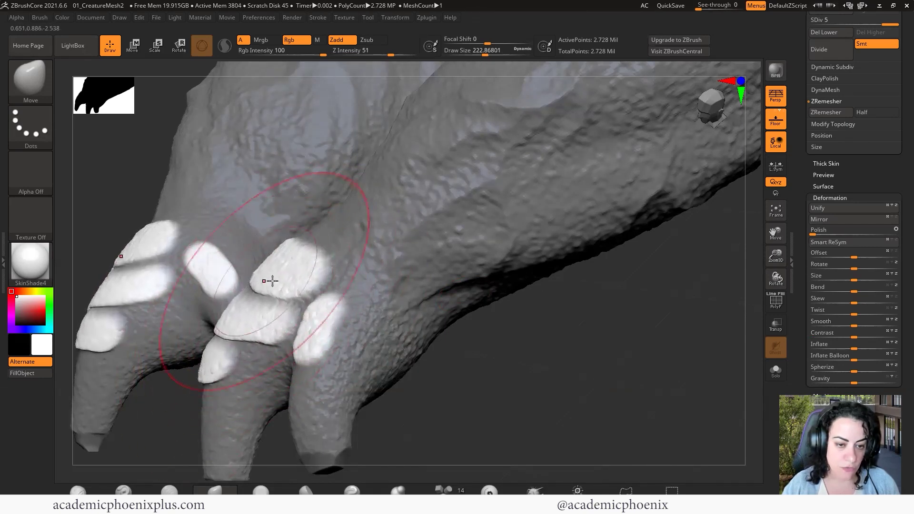
left_click_drag(308, 345, 302, 355)
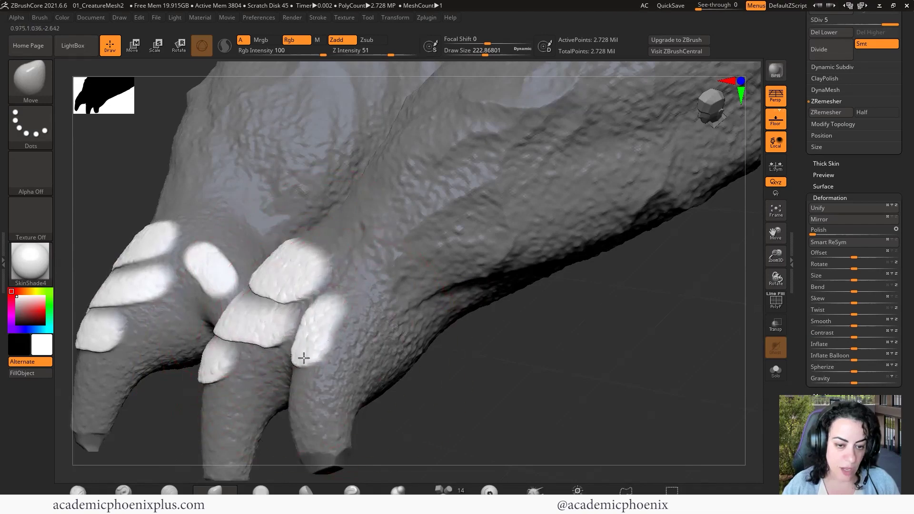
mouse_move(510, 363)
left_mouse_down()
mouse_move(538, 344)
mouse_move(594, 368)
mouse_move(536, 353)
mouse_move(560, 350)
mouse_move(516, 336)
mouse_move(532, 347)
mouse_move(528, 357)
mouse_move(499, 341)
mouse_move(529, 349)
mouse_move(426, 335)
mouse_move(479, 333)
mouse_move(310, 309)
left_mouse_up()
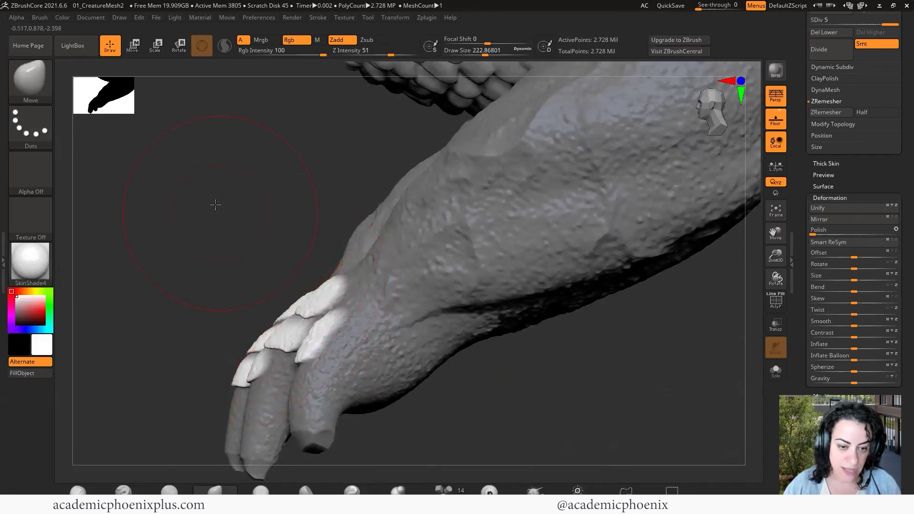
Pull the edges of the remaining finger scales over the fingers and clear the mask from the hands
left_click_drag(215, 205, 422, 226)
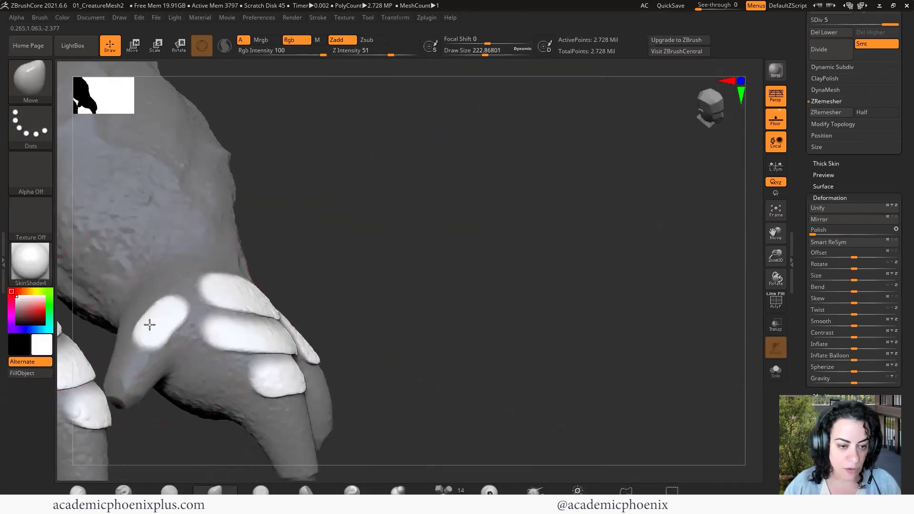
mouse_move(400, 261)
left_mouse_down()
mouse_move(382, 218)
mouse_move(267, 286)
mouse_move(136, 331)
left_mouse_up()
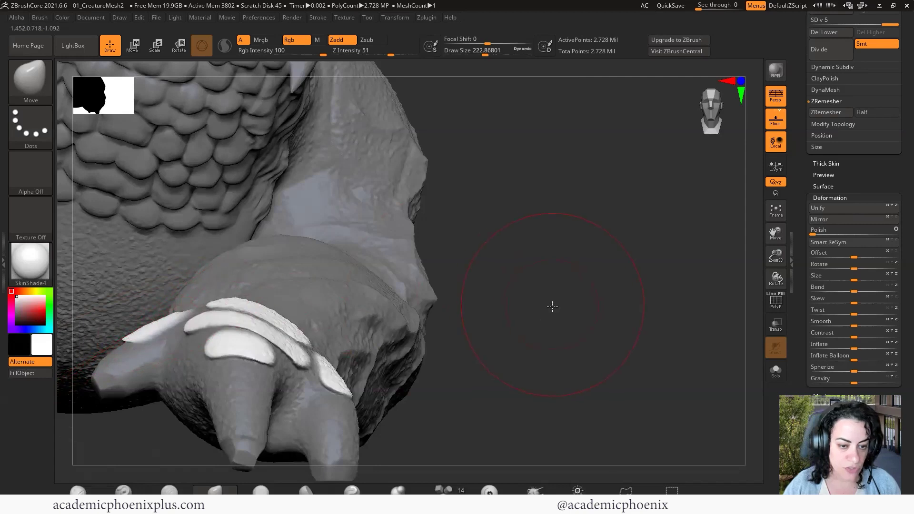
left_click_drag(551, 306, 194, 347)
left_click_drag(131, 387, 125, 404)
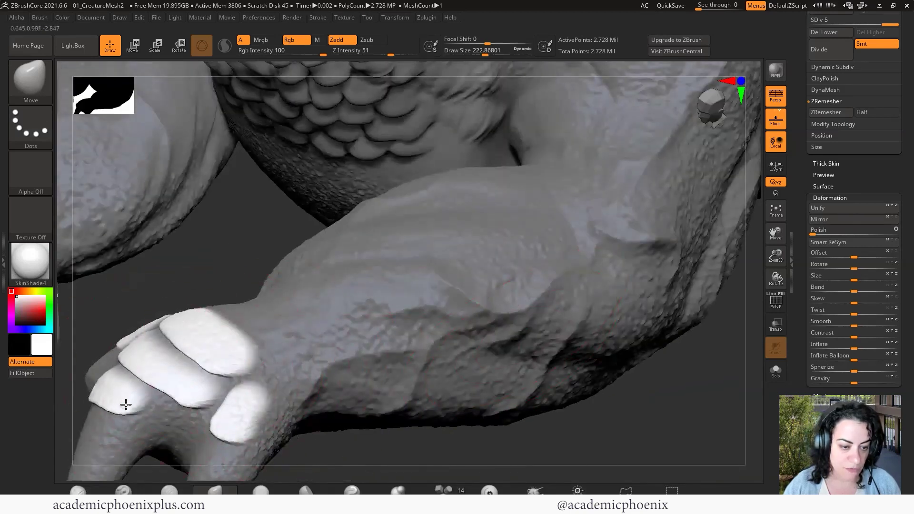
left_click_drag(698, 413, 535, 366)
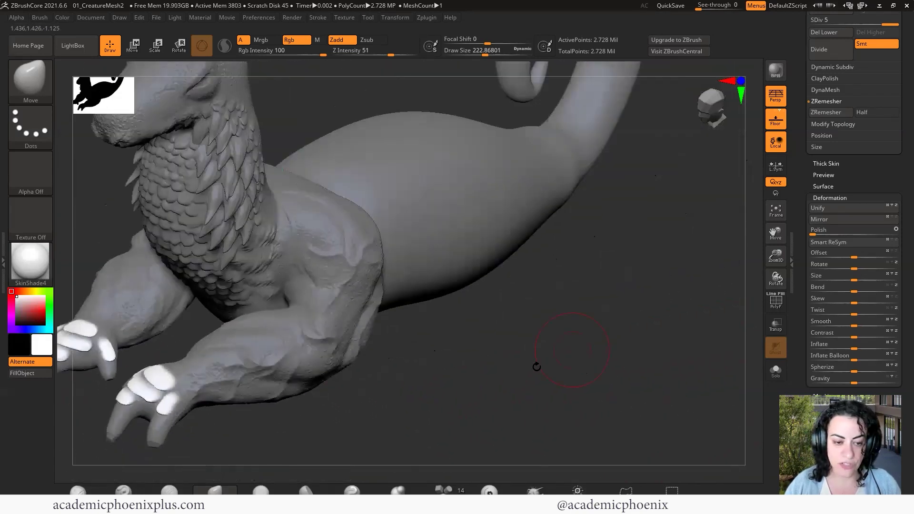
left_click_drag(408, 403, 540, 386)
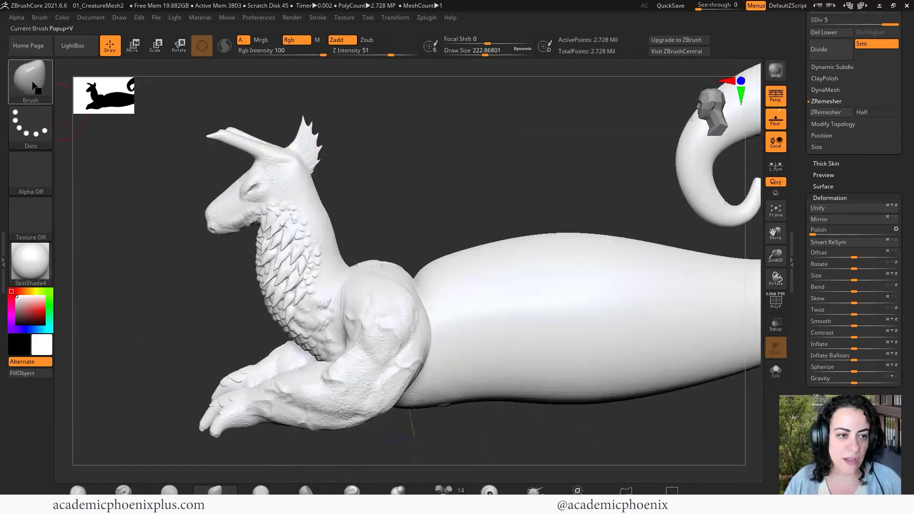
Add Animal_Fin01 fins with the ChiselOrganic brush on the back of the neck and on the forehead between the horns
left_click(34, 85)
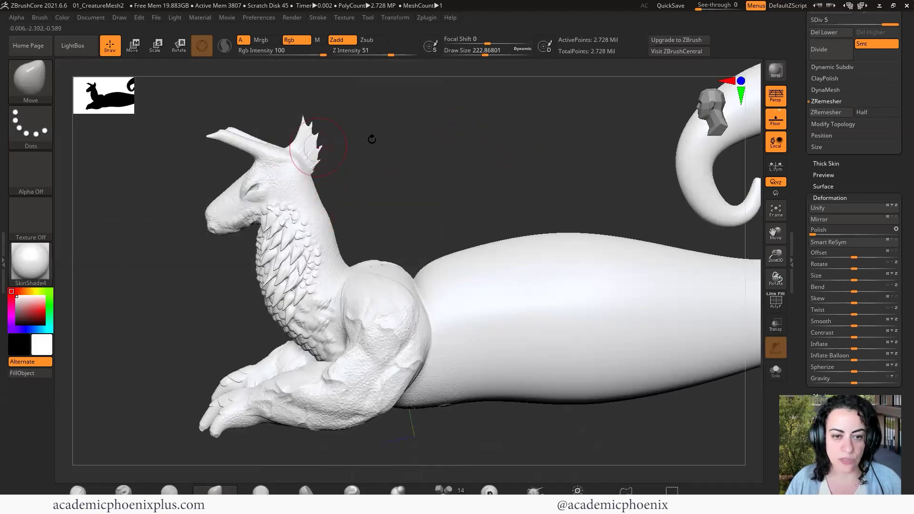
left_click_drag(372, 139, 361, 143)
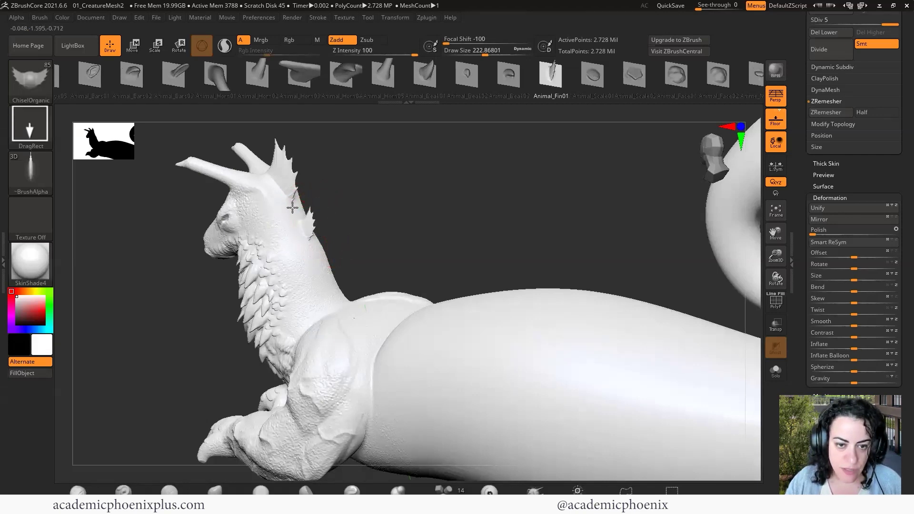
mouse_move(367, 198)
left_mouse_down()
mouse_move(393, 193)
mouse_move(402, 169)
mouse_move(394, 205)
left_mouse_up()
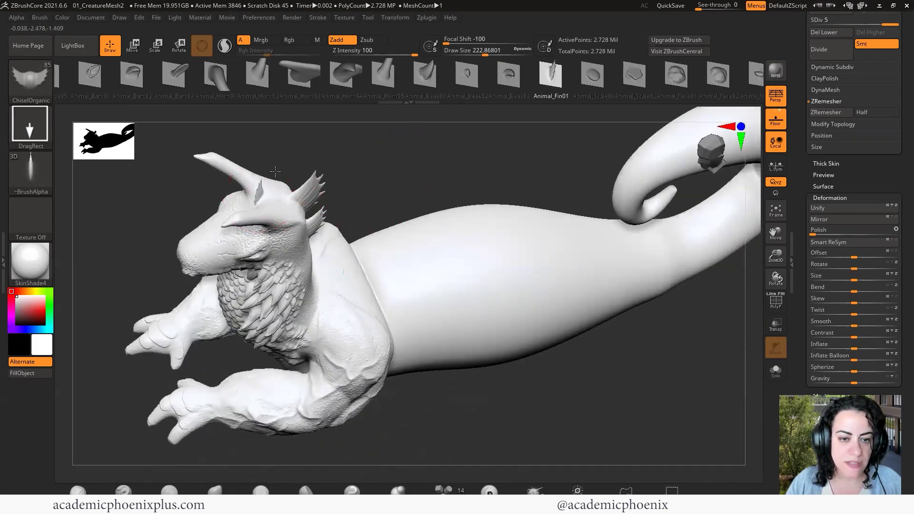
left_click_drag(275, 171, 216, 204)
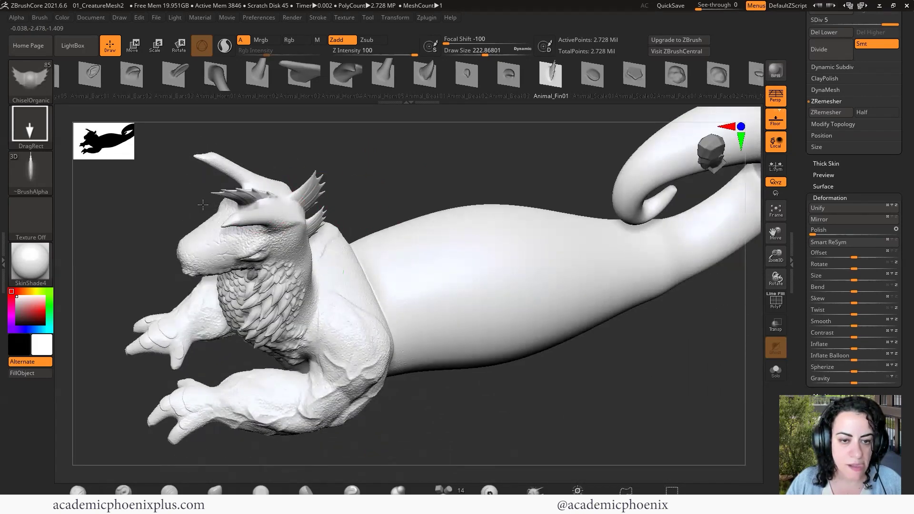
Examine the creature's fins, arms, body and tail from the side, the front and above
left_click_drag(355, 205, 481, 202)
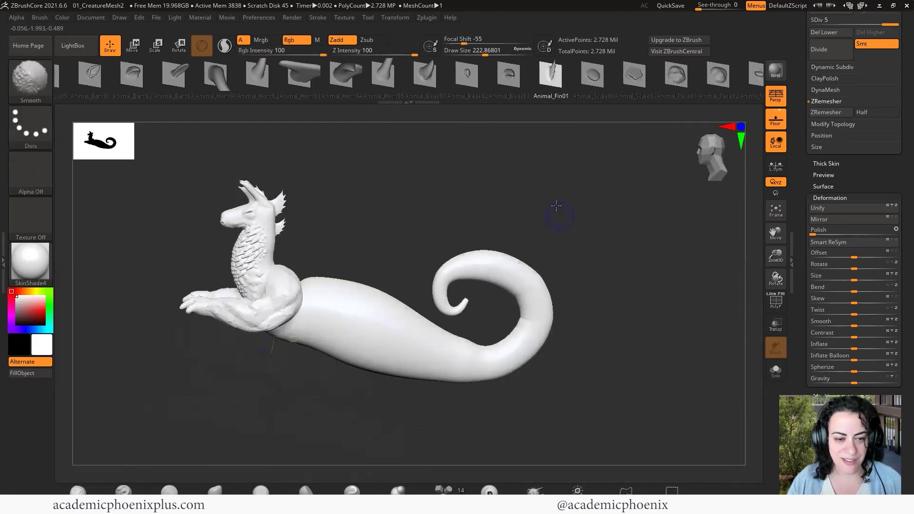
left_click_drag(559, 210, 533, 224, "shift")
left_click_drag(404, 362, 441, 419)
left_click_drag(533, 349, 474, 340)
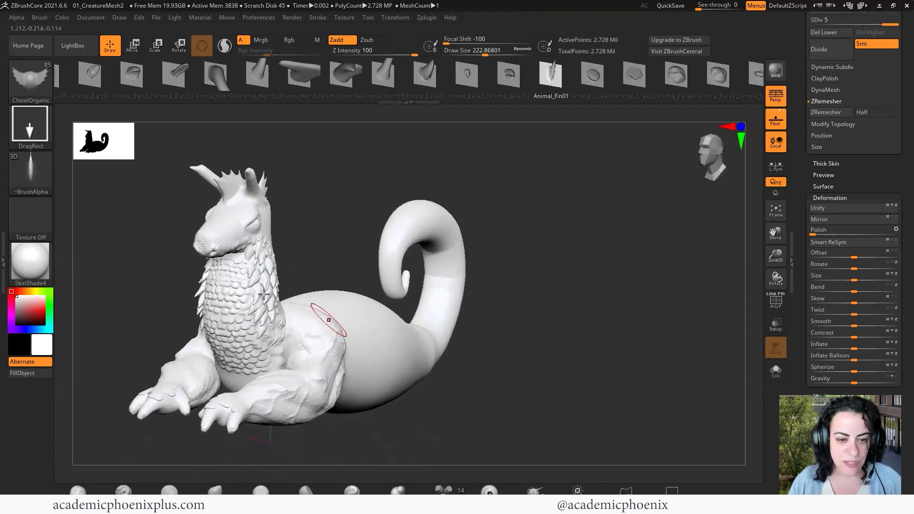
left_click_drag(454, 402, 408, 393)
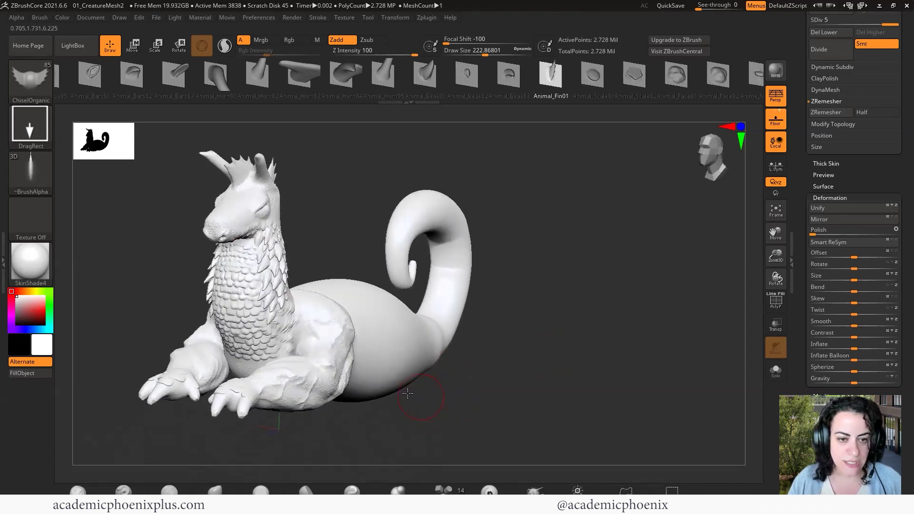
left_click_drag(432, 433, 338, 448)
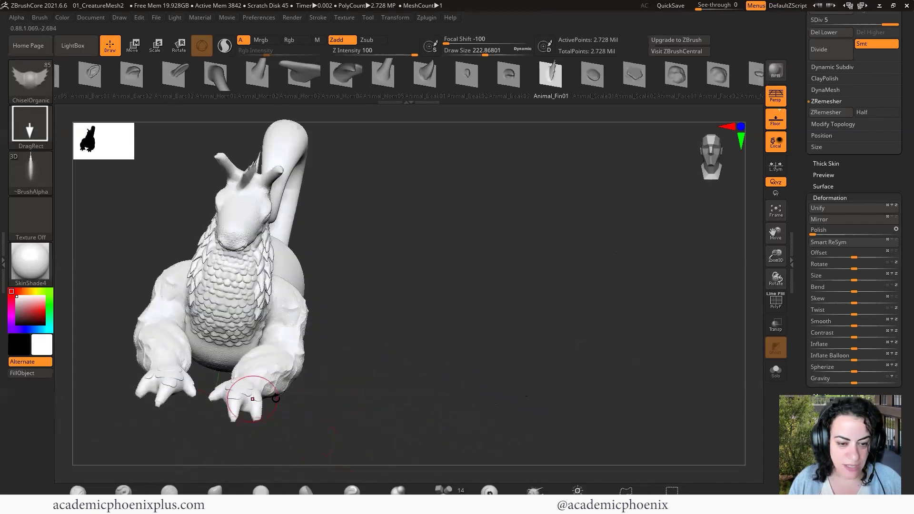
left_click_drag(275, 398, 330, 404)
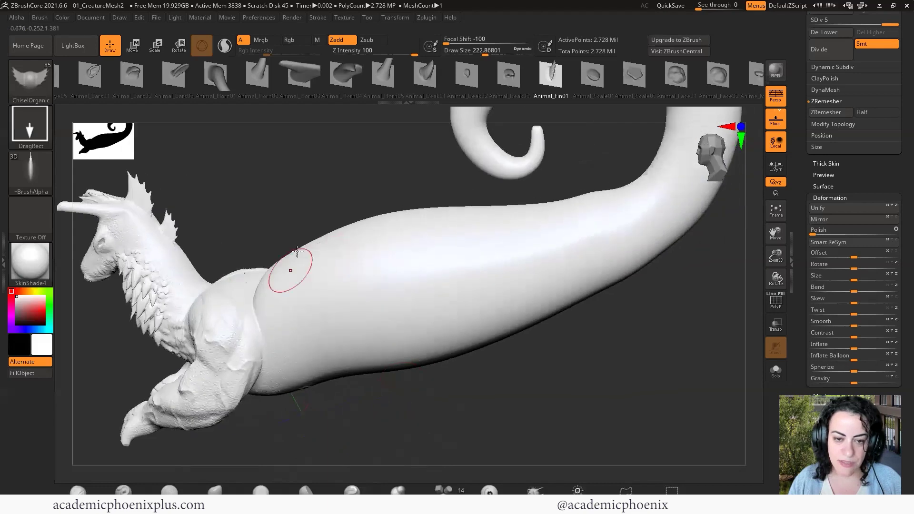
left_click_drag(448, 388, 419, 373)
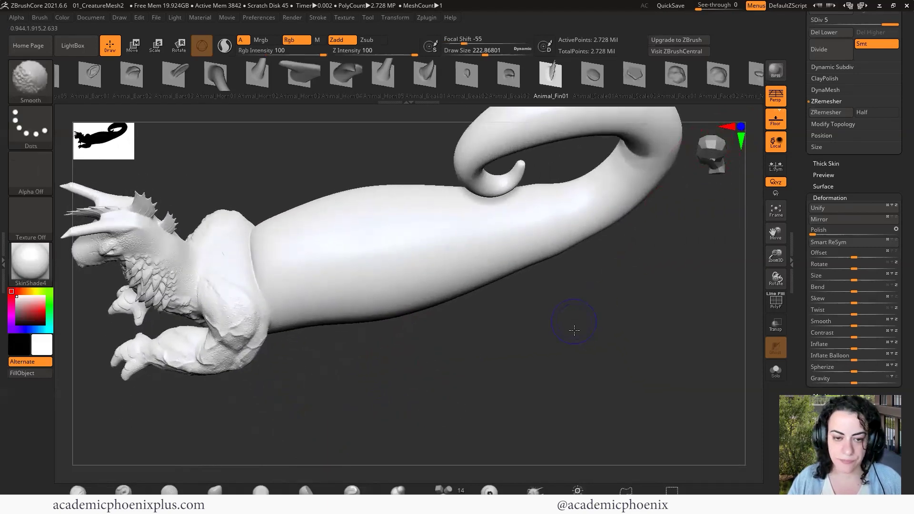
left_click_drag(572, 322, 524, 331, "shift")
left_click_drag(425, 309, 444, 392, "alt")
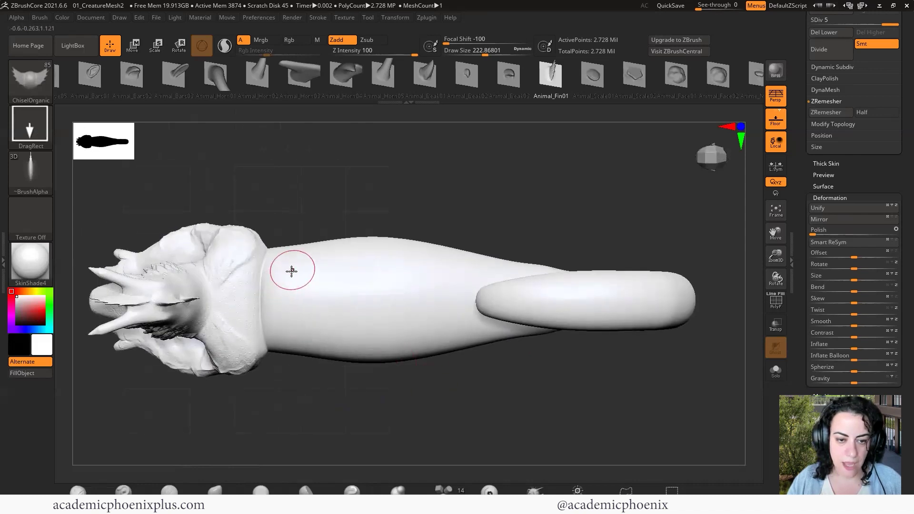
mouse_move(284, 267)
left_mouse_down("ctrl")
mouse_move(300, 274)
mouse_move(294, 263)
left_mouse_up("ctrl")
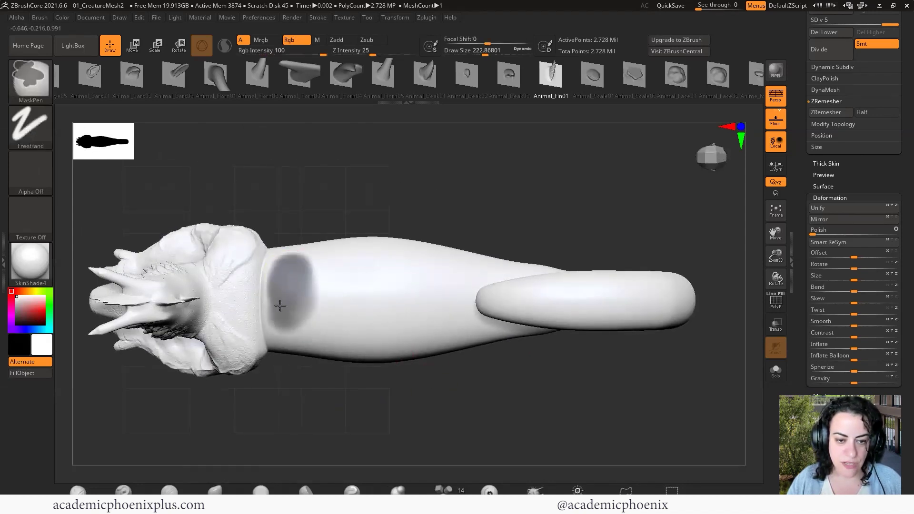
left_click_drag(280, 305, 289, 319, "ctrl")
key("ctrl+z")
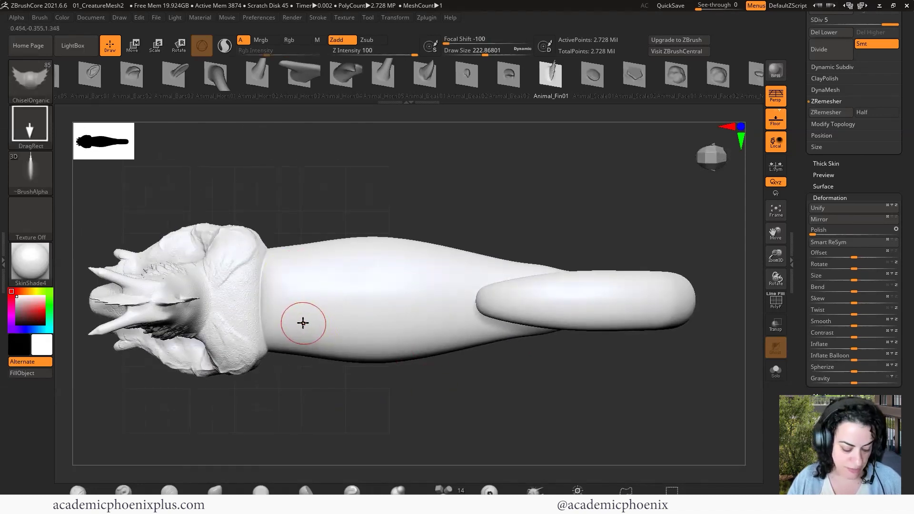
Paint six separate mask bands across the creature's back, from behind the shoulders towards the tail, using the MaskPen brush
left_click_drag(286, 265, 286, 337, "ctrl")
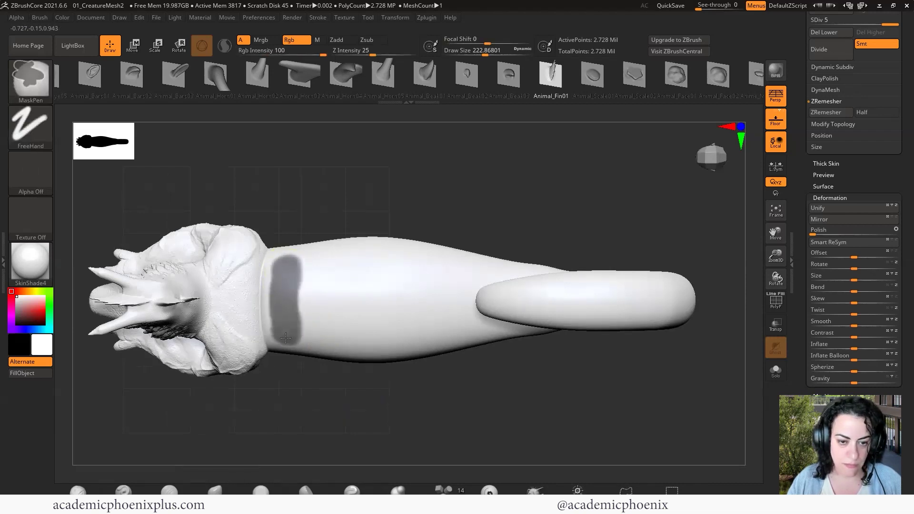
left_click_drag(323, 265, 325, 333, "ctrl")
left_click_drag(359, 268, 361, 339, "ctrl")
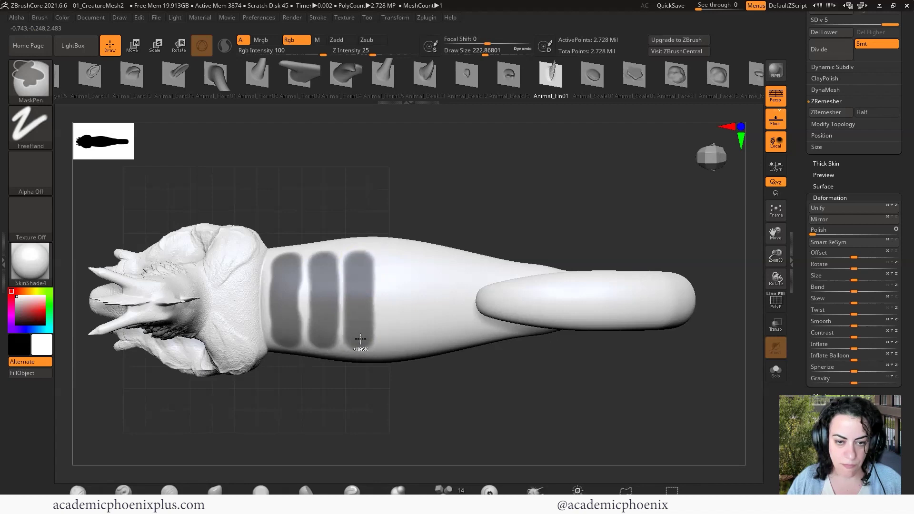
left_click_drag(391, 265, 392, 340, "ctrl")
mouse_move(429, 269)
left_mouse_down("ctrl")
mouse_move(424, 302)
mouse_move(454, 302)
mouse_move(455, 316)
left_mouse_up("ctrl")
left_click_drag(486, 369, 493, 316)
left_click_drag(451, 180, 453, 216, "ctrl")
key("ctrl+z")
left_click_drag(424, 173, 427, 221, "ctrl")
key("ctrl+z")
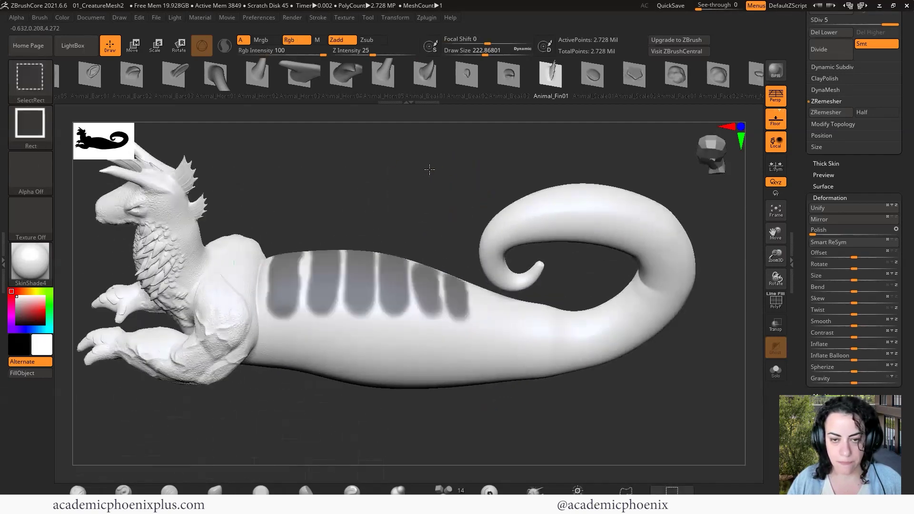
Invert the mask and raise the six exposed bands on the back with the Inflate deformation
left_click_drag(446, 160, 443, 231)
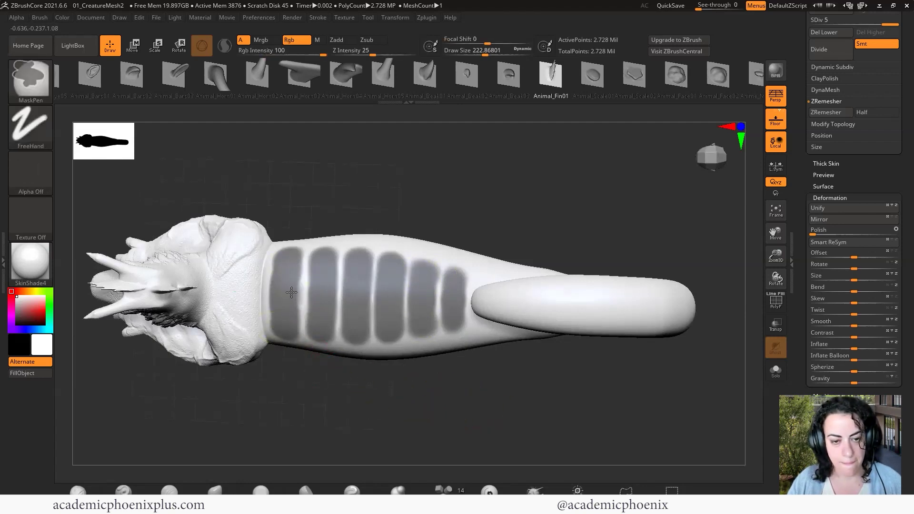
left_click_drag(511, 452, 520, 431)
left_click(553, 437, "ctrl")
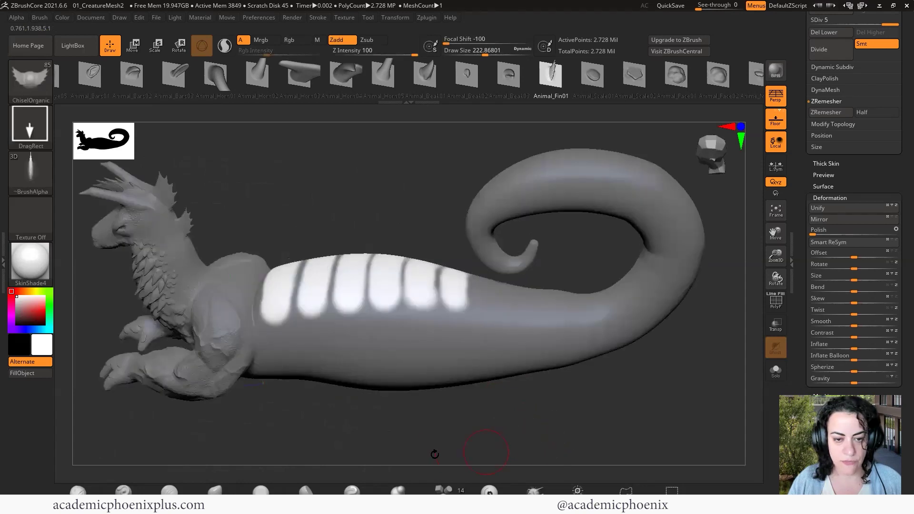
left_click_drag(433, 443, 443, 441)
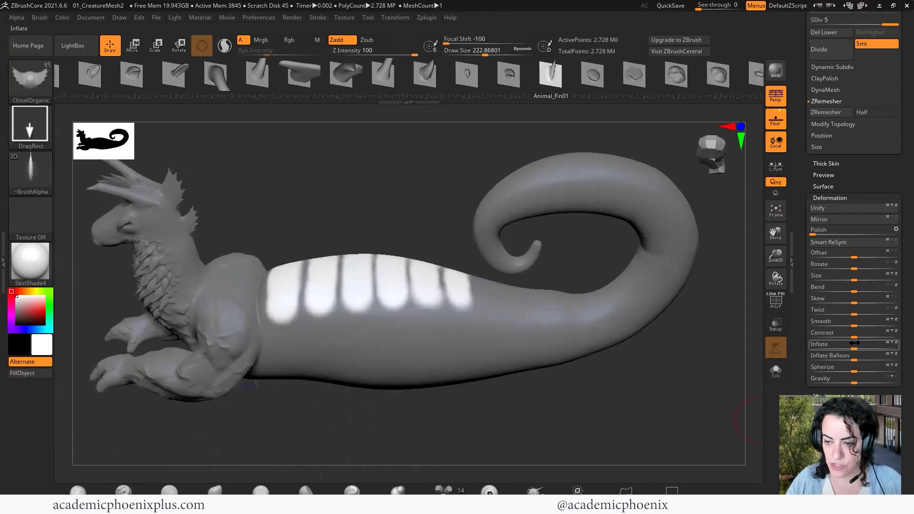
left_click_drag(854, 349, 851, 348)
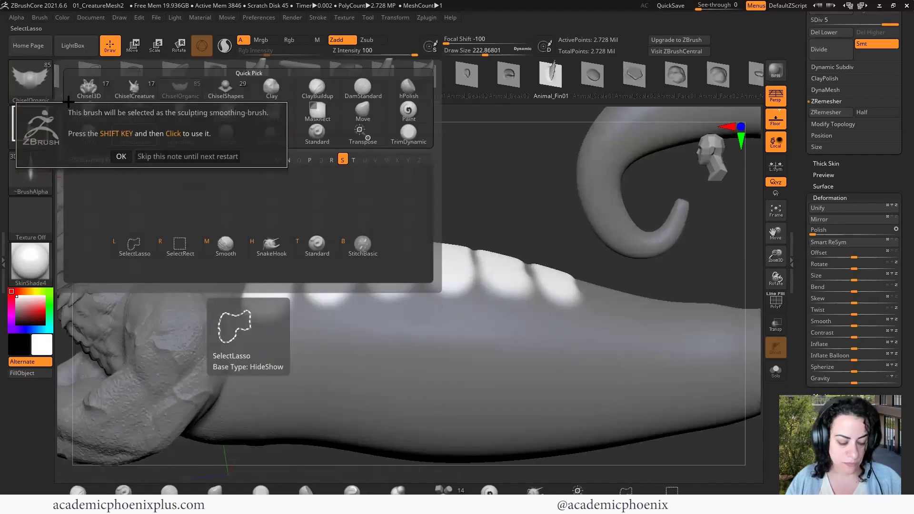
Pull the rear edges of the front back plates over the neighbouring ones using the Move brush at a draw size of about 365
key("Return")
left_click(43, 82)
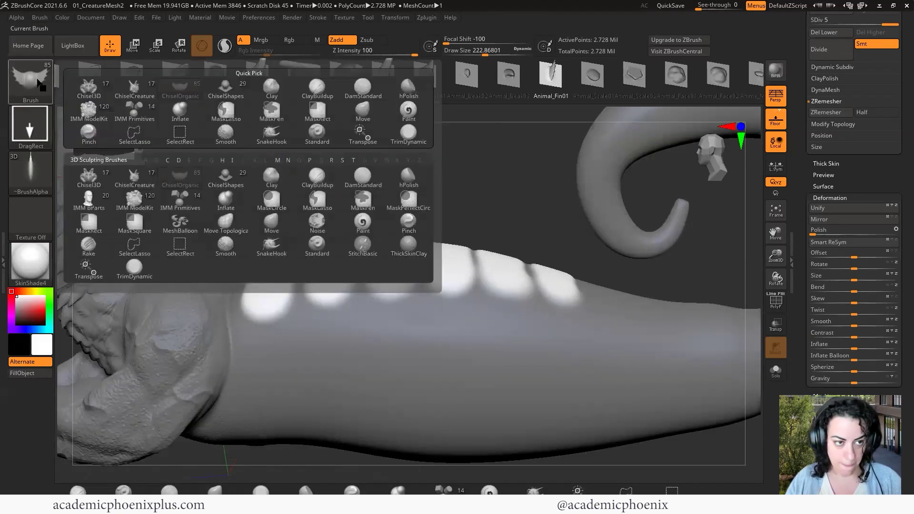
key("m")
key("v")
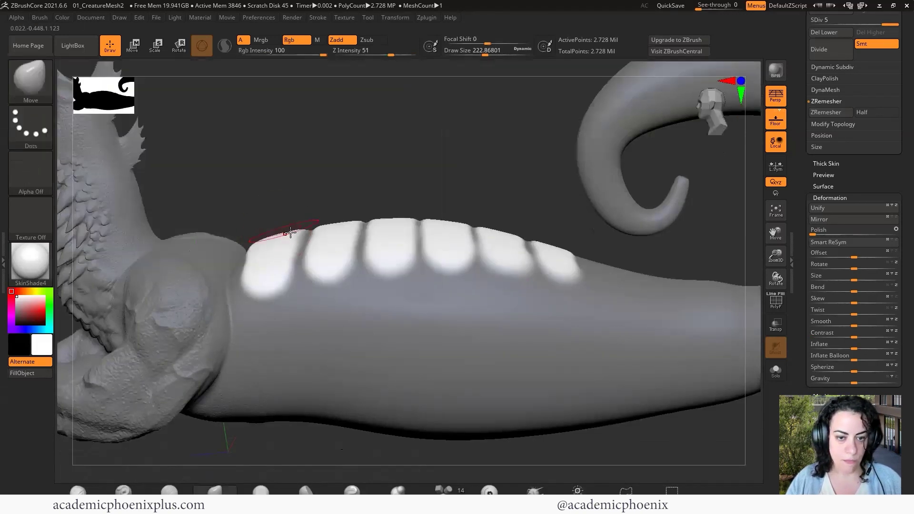
key("space")
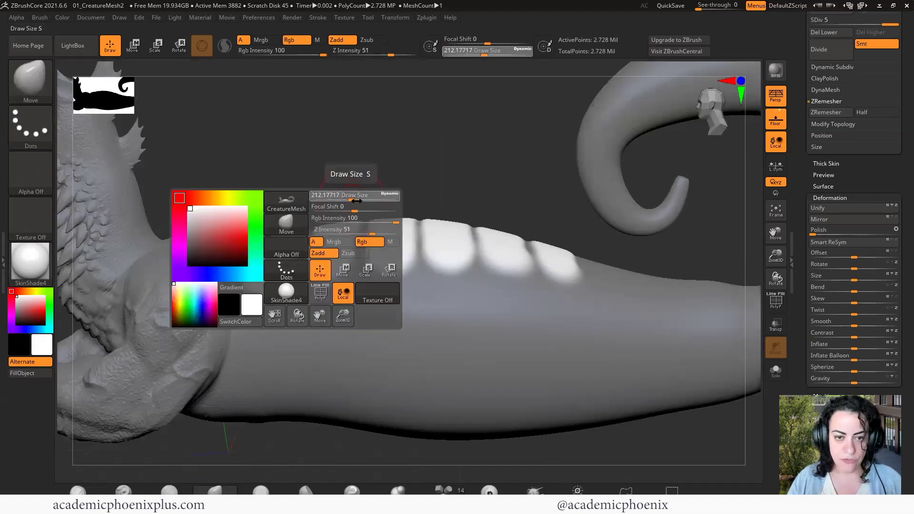
left_click_drag(355, 199, 363, 200)
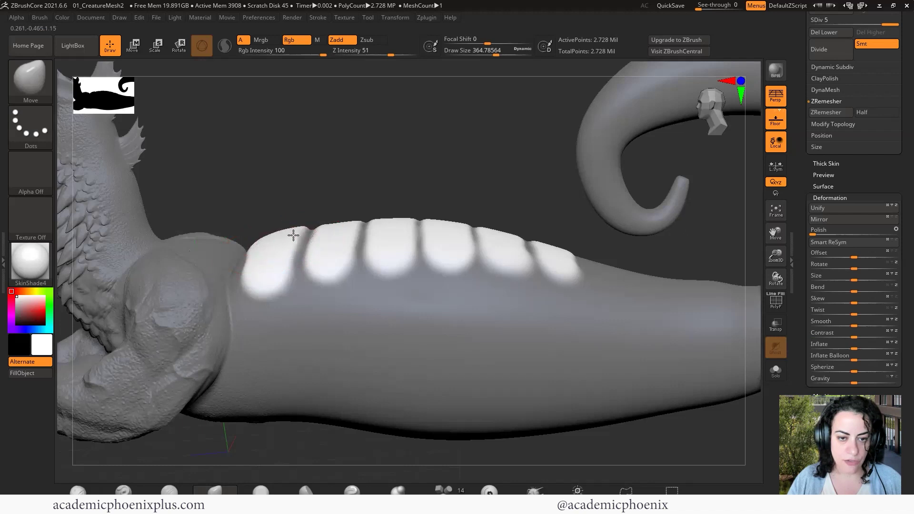
left_click_drag(296, 244, 287, 261)
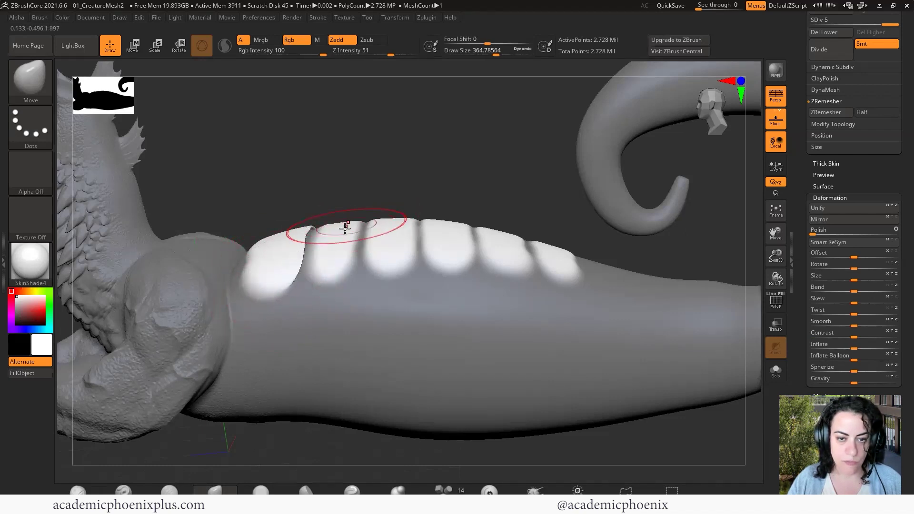
mouse_move(346, 228)
left_mouse_down()
mouse_move(348, 219)
mouse_move(363, 243)
mouse_move(370, 217)
mouse_move(432, 219)
mouse_move(411, 247)
left_mouse_up()
Shape the rear edges of the remaining back plates towards the tail into overlapping, pointed scales
left_click_drag(342, 259, 361, 246)
key("ctrl+z")
mouse_move(470, 230)
left_mouse_down()
mouse_move(476, 220)
mouse_move(577, 250)
mouse_move(540, 261)
left_mouse_up()
left_click_drag(547, 203, 577, 229)
left_click_drag(351, 202, 361, 201)
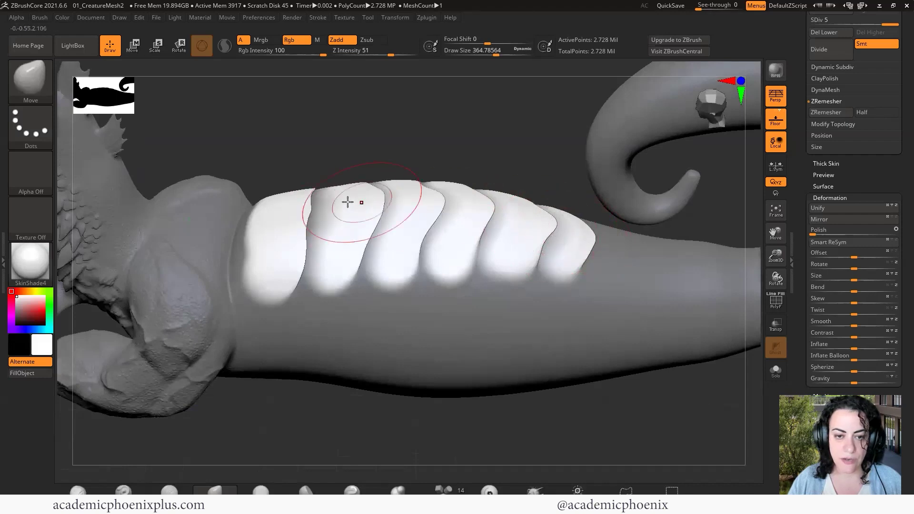
mouse_move(299, 203)
left_mouse_down()
mouse_move(306, 203)
mouse_move(303, 228)
left_mouse_up()
key("ctrl+z")
left_click_drag(324, 163, 323, 129)
key("ctrl+z")
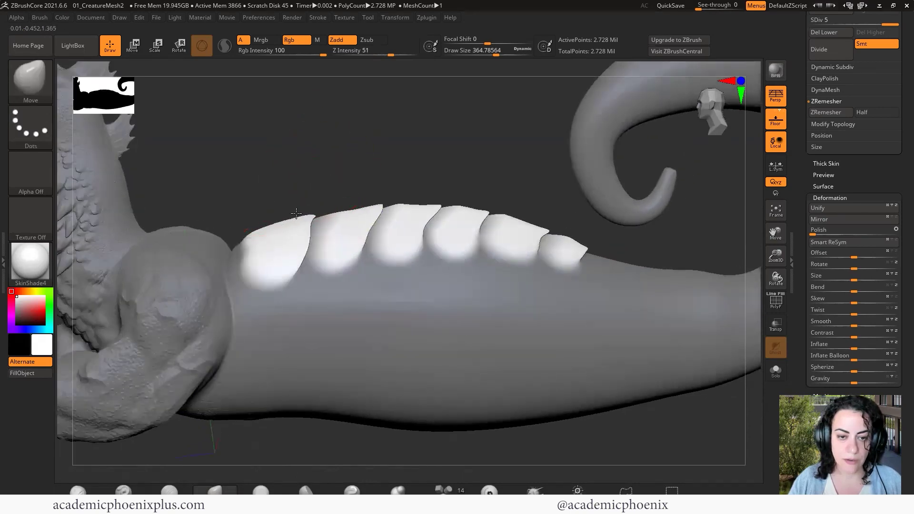
mouse_move(383, 161)
left_mouse_down()
mouse_move(394, 215)
mouse_move(409, 228)
left_mouse_up()
left_click(44, 86)
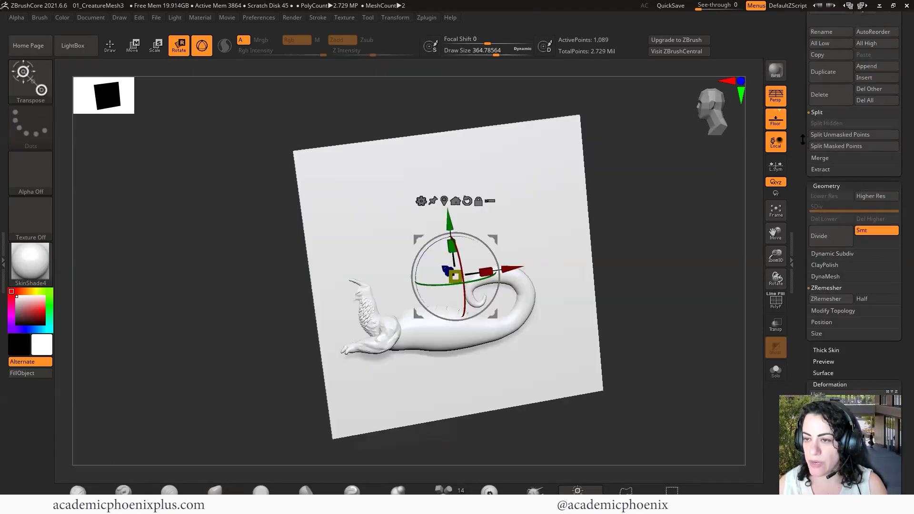
Append a Plane3D mesh as a new subtool alongside the creature
scroll(807, 182, "up", 5)
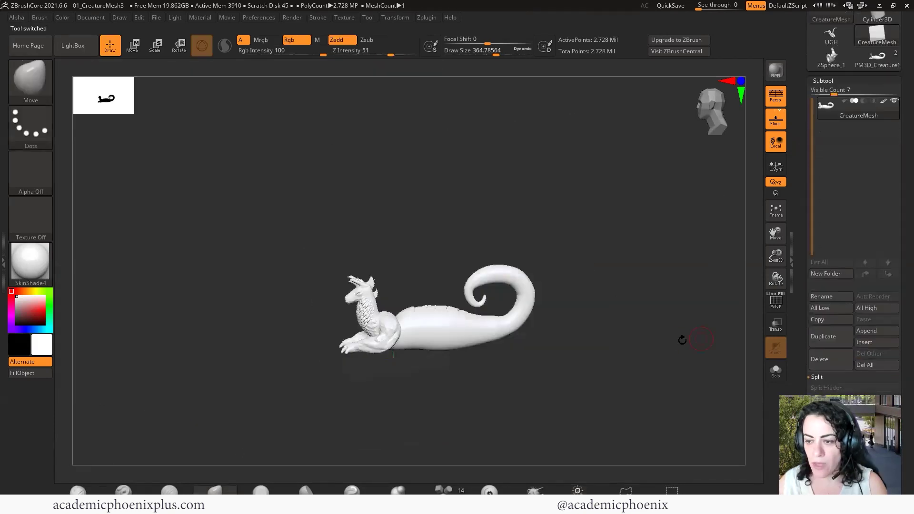
left_click_drag(683, 338, 711, 328)
scroll(830, 340, "down", 10)
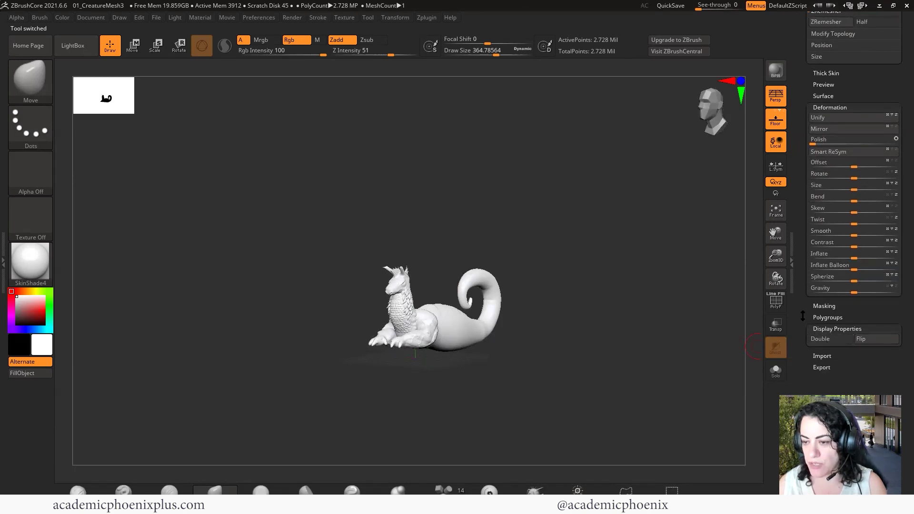
scroll(802, 315, "up", 15)
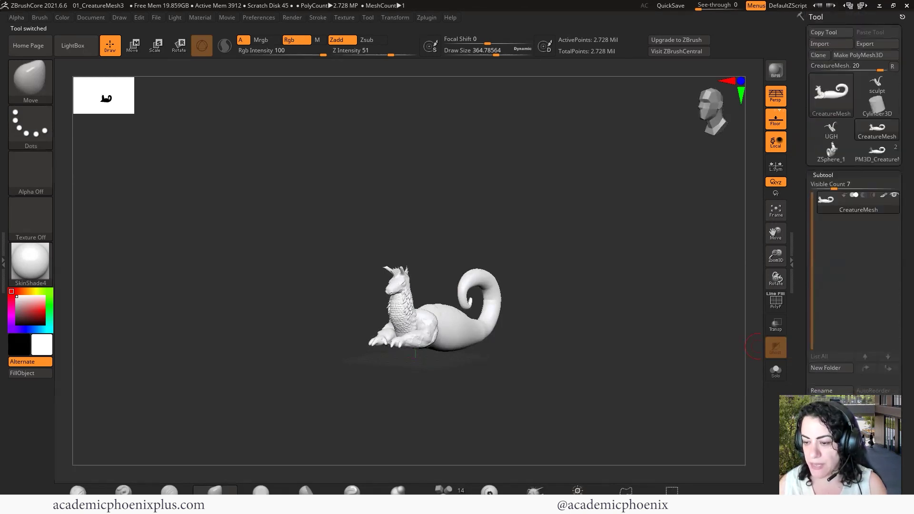
scroll(797, 382, "down", 5)
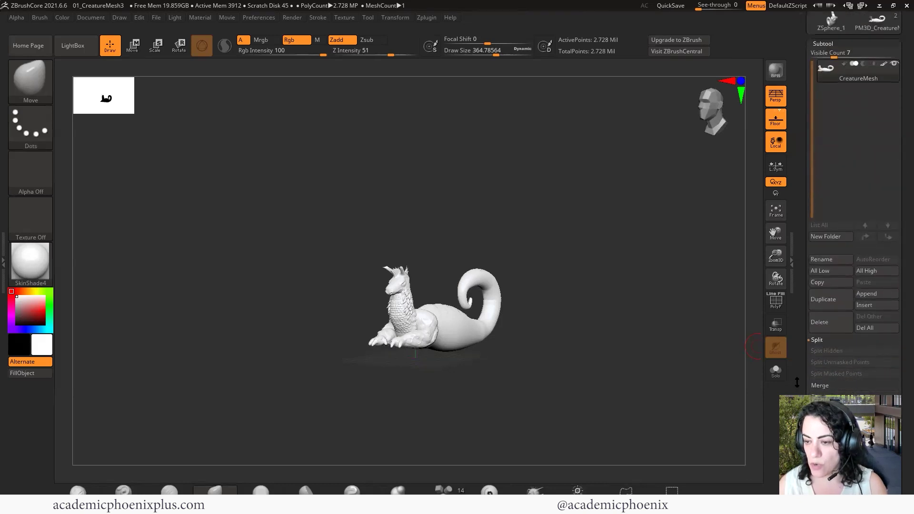
scroll(797, 382, "down", 1)
left_click(874, 287)
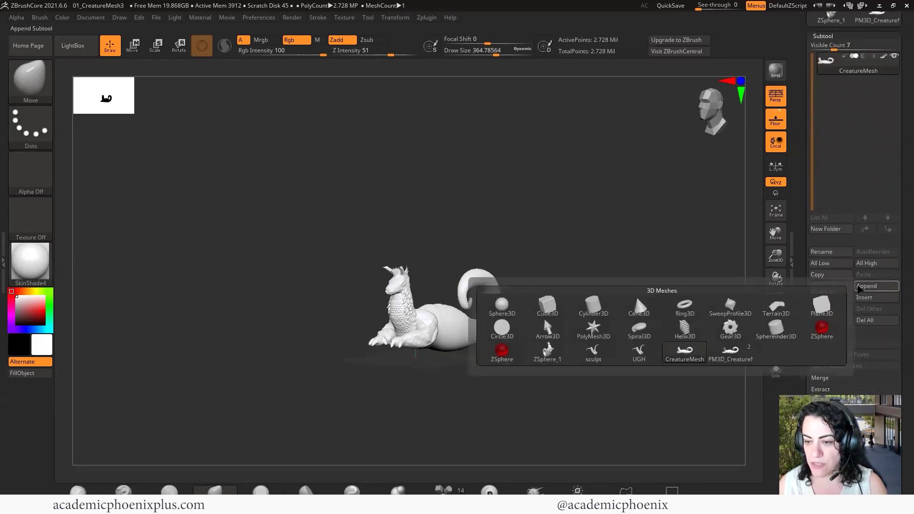
left_click(635, 295)
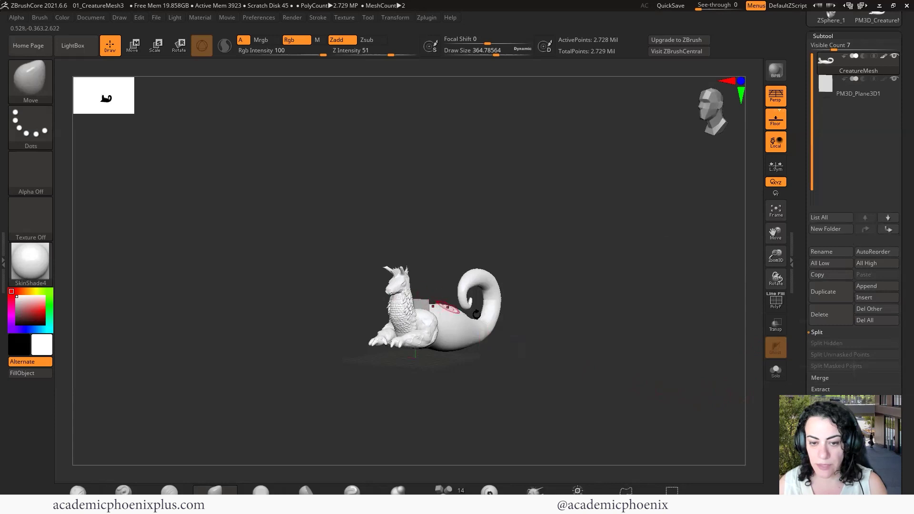
Set the plane subtool to double-sided display, and enlarge and position it beside the creature's head
mouse_move(604, 352)
left_mouse_down()
mouse_move(554, 363)
mouse_move(618, 355)
mouse_move(610, 354)
left_mouse_up()
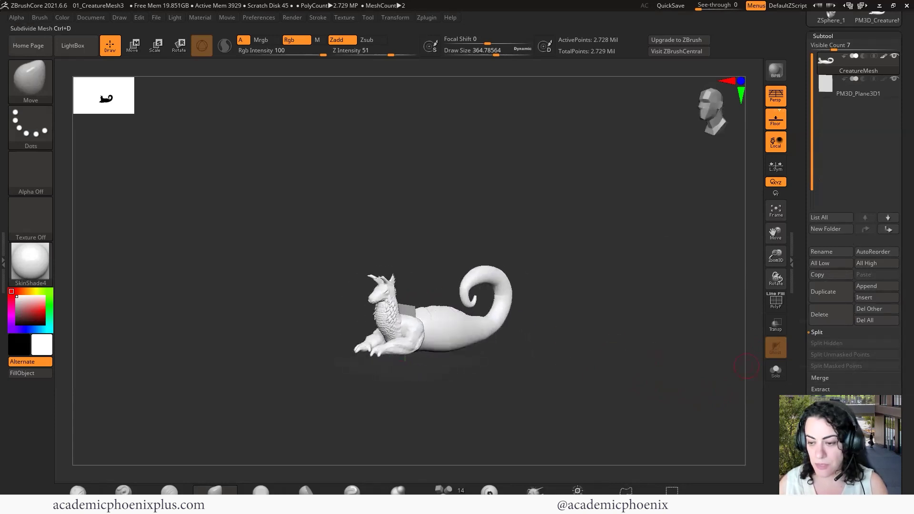
mouse_move(796, 412)
left_mouse_down()
mouse_move(795, 393)
mouse_move(795, 408)
left_mouse_up()
left_click(836, 91)
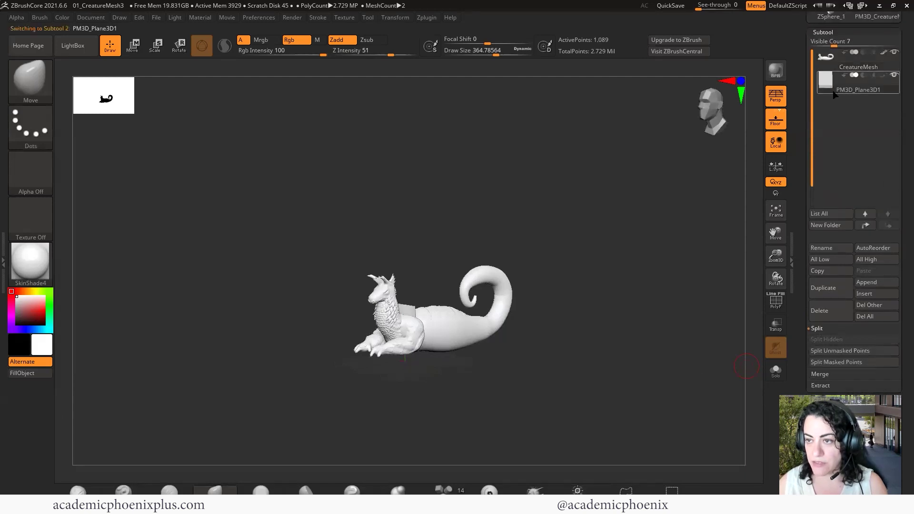
scroll(818, 333, "down", 10)
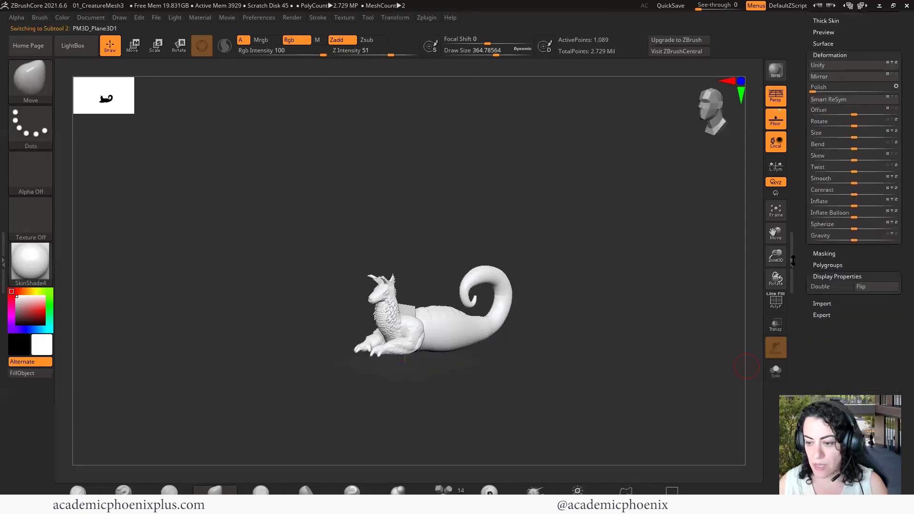
left_click(832, 276)
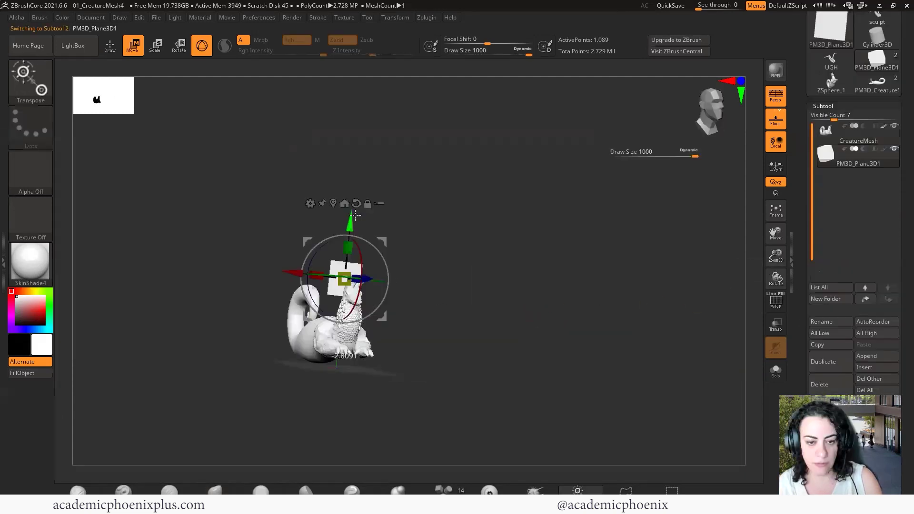
left_click_drag(292, 261, 323, 313)
key("r")
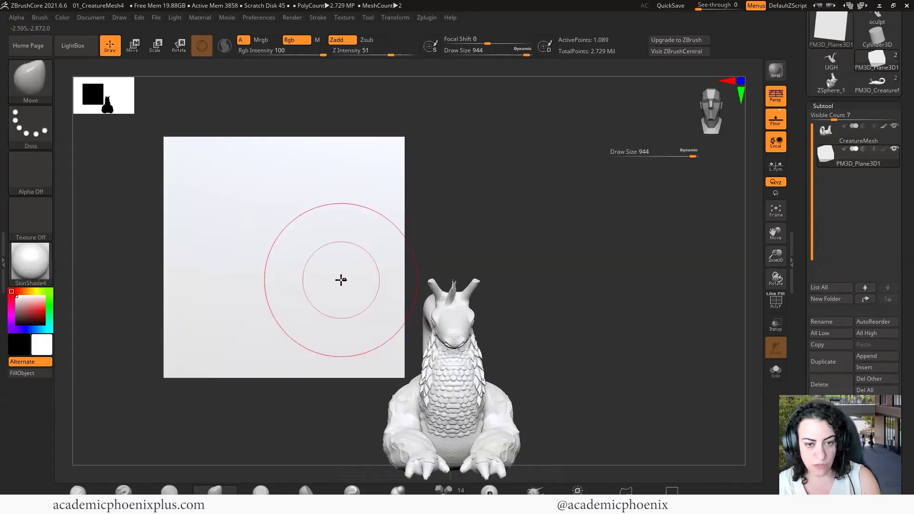
Divide the plane four times to subdivision level 5 and delete its lower subdivision levels
left_click_drag(812, 311, 814, 233)
left_click(824, 268)
left_click(826, 267)
left_click(830, 267)
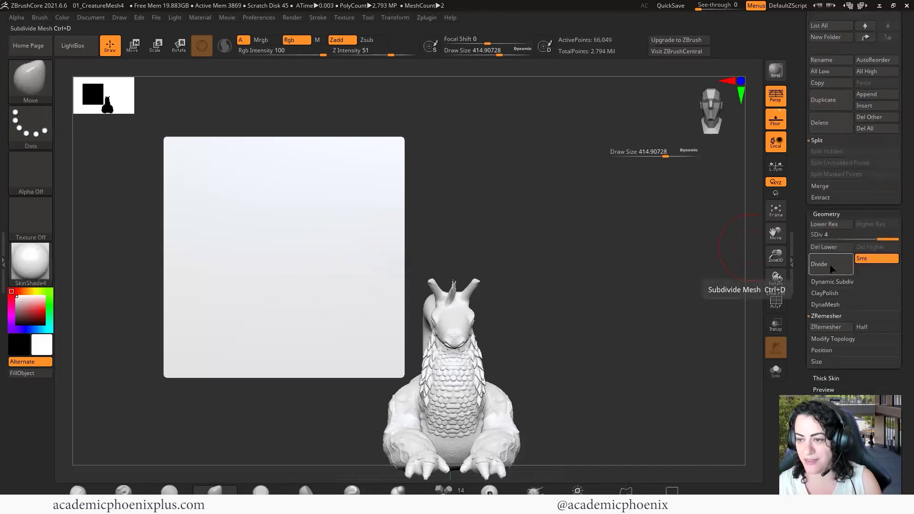
left_click(830, 267)
left_click(823, 247)
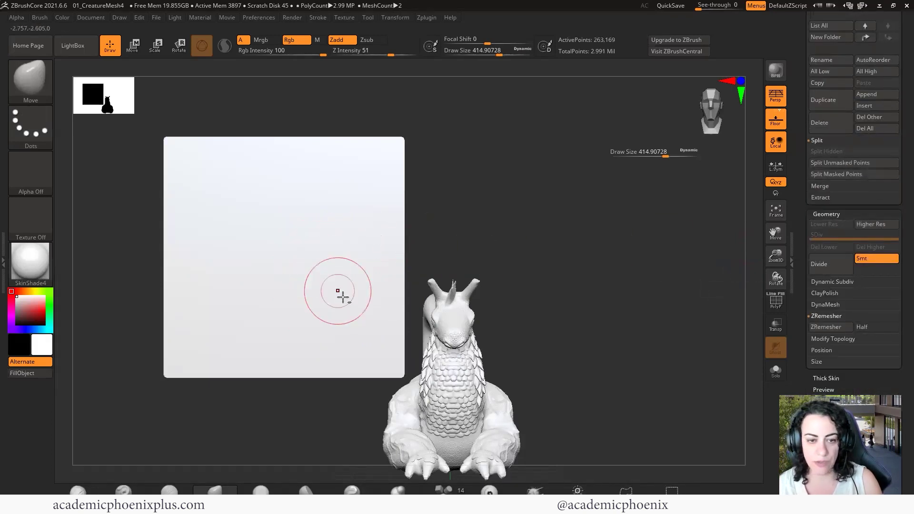
Set the focal shift to -99 and draw size to about 158, and paint a bat-wing mask on the plane with the MaskPen, erasing its edges smooth
key("space")
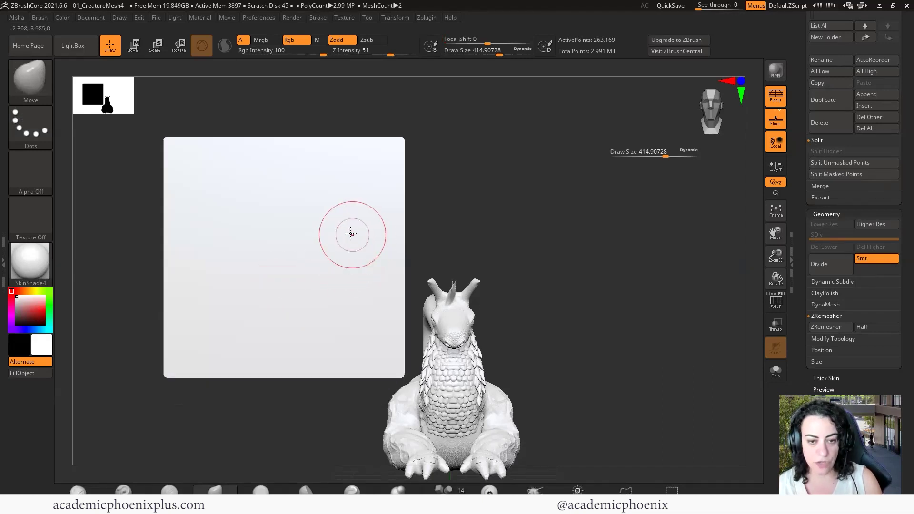
key("space")
left_click_drag(347, 265, 302, 268)
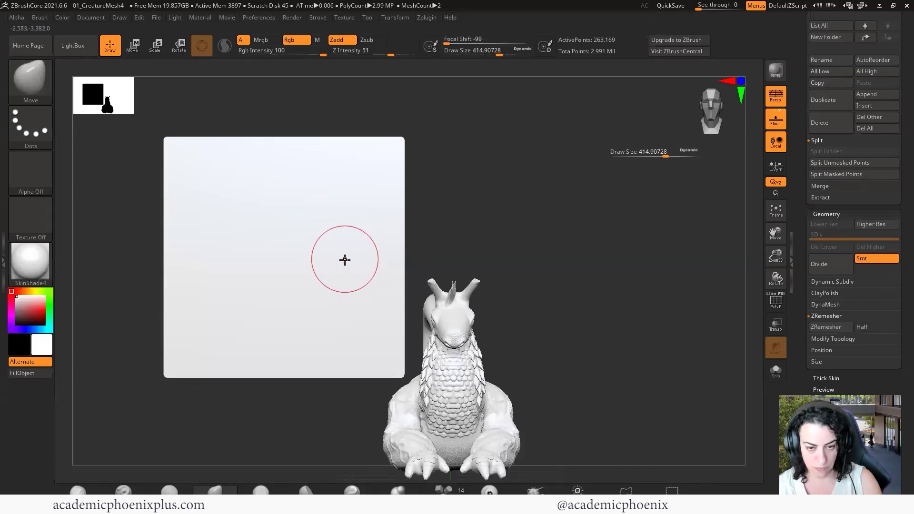
key("space")
left_click_drag(339, 251, 324, 252)
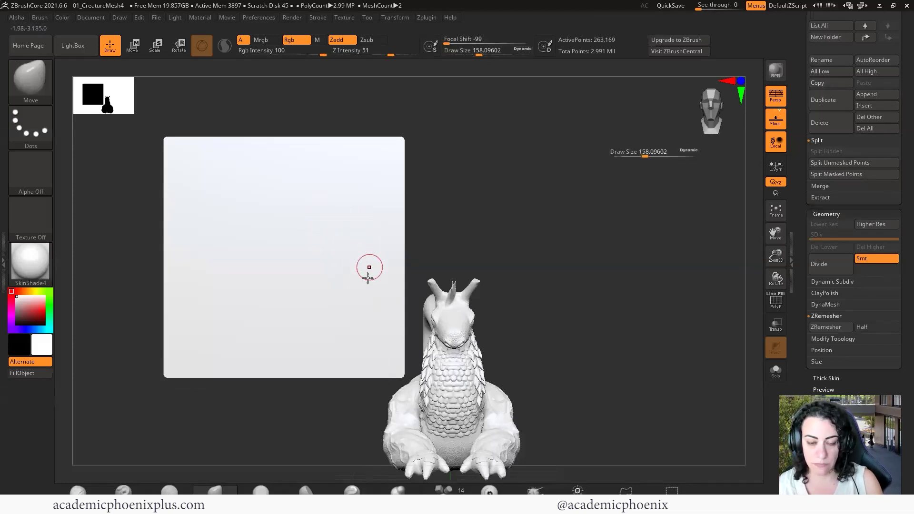
mouse_move(364, 295)
left_mouse_down("ctrl")
mouse_move(332, 238)
mouse_move(226, 198)
mouse_move(332, 228)
mouse_move(358, 300)
mouse_move(206, 266)
mouse_move(179, 288)
mouse_move(204, 244)
mouse_move(205, 208)
mouse_move(292, 212)
mouse_move(222, 244)
mouse_move(218, 228)
mouse_move(239, 220)
mouse_move(321, 265)
mouse_move(323, 243)
mouse_move(274, 261)
mouse_move(300, 247)
mouse_move(218, 255)
mouse_move(261, 240)
mouse_move(381, 300)
mouse_move(355, 273)
mouse_move(378, 333)
mouse_move(377, 293)
left_mouse_up("ctrl")
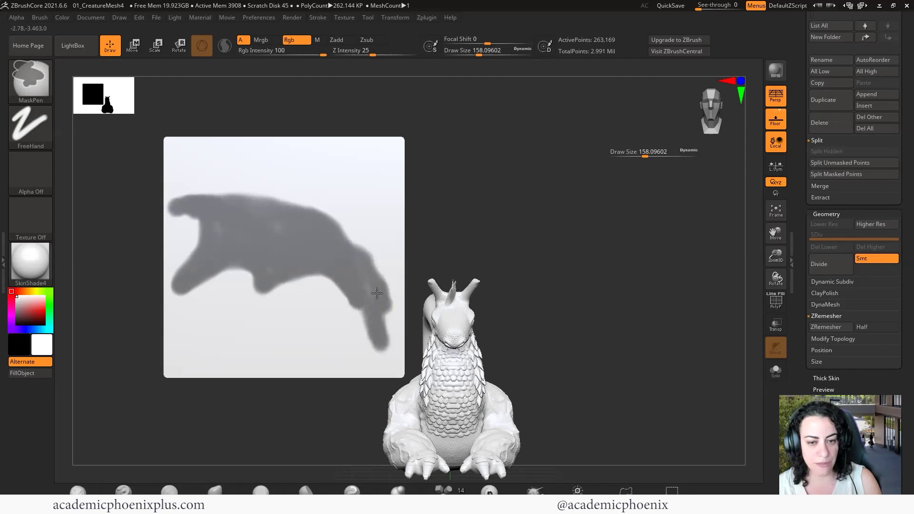
mouse_move(315, 241)
left_mouse_down("ctrl")
mouse_move(338, 290)
mouse_move(310, 259)
left_mouse_up("ctrl")
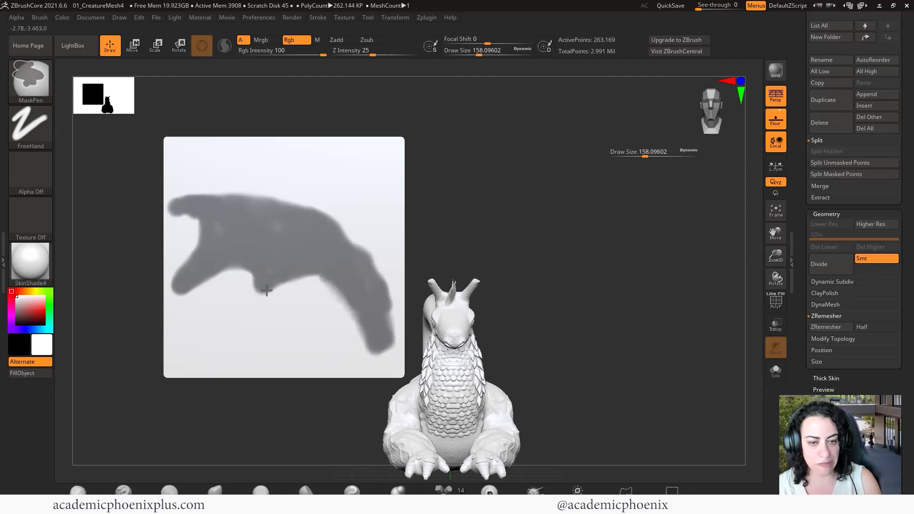
mouse_move(267, 290)
left_mouse_down("ctrl")
mouse_move(245, 300)
mouse_move(271, 256)
left_mouse_up("ctrl")
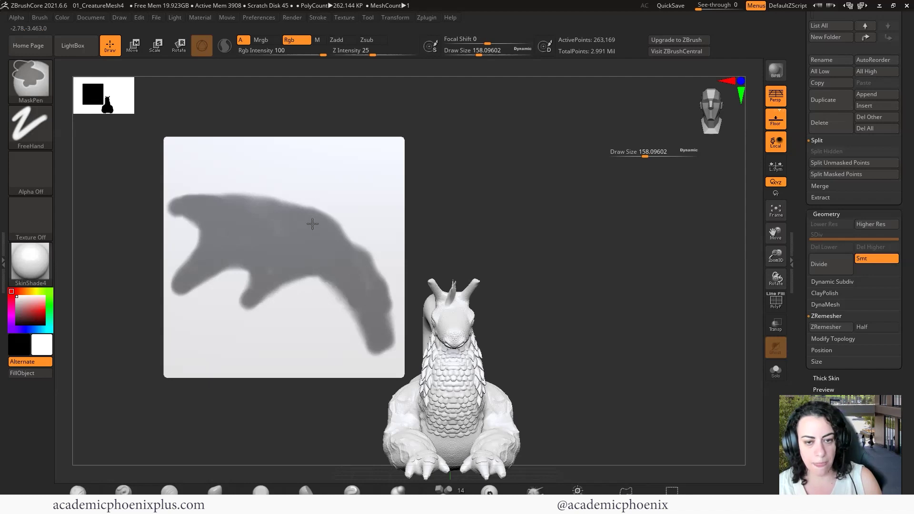
left_click_drag(379, 330, 388, 347, "ctrl")
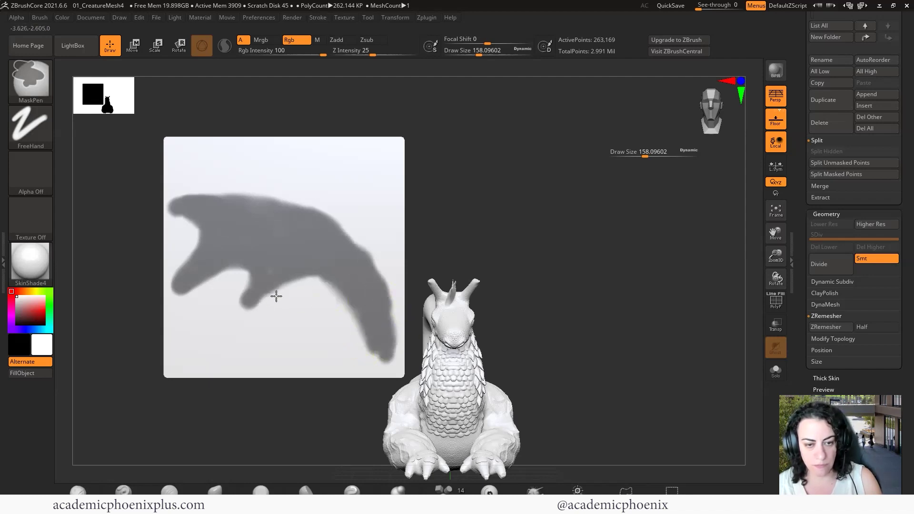
left_click_drag(275, 296, 357, 343, "ctrl+alt")
mouse_move(309, 283)
left_mouse_down("ctrl+alt")
mouse_move(396, 356)
mouse_move(374, 253)
mouse_move(300, 197)
left_mouse_up("ctrl+alt")
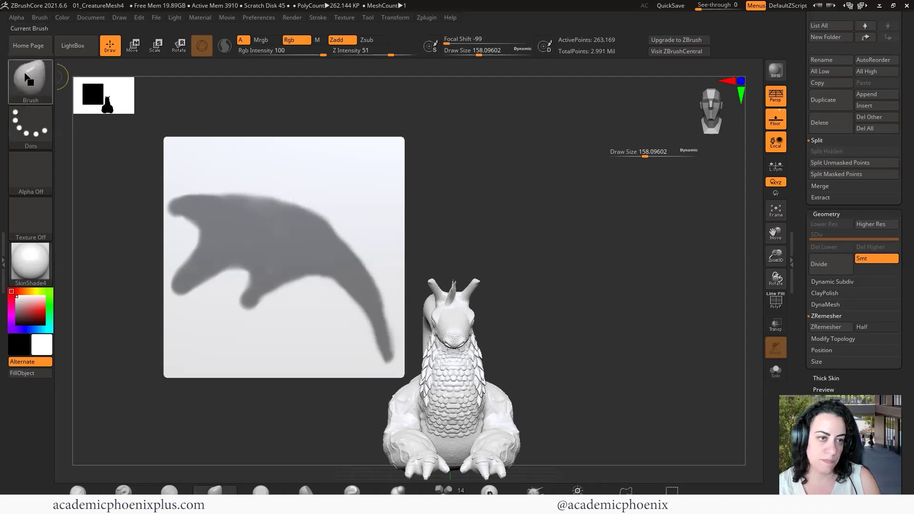
Trim the wing mask's rounded finger ends into sharp, curved points using the MaskLasso brush
left_click(30, 79, "ctrl")
left_click(134, 134, "ctrl")
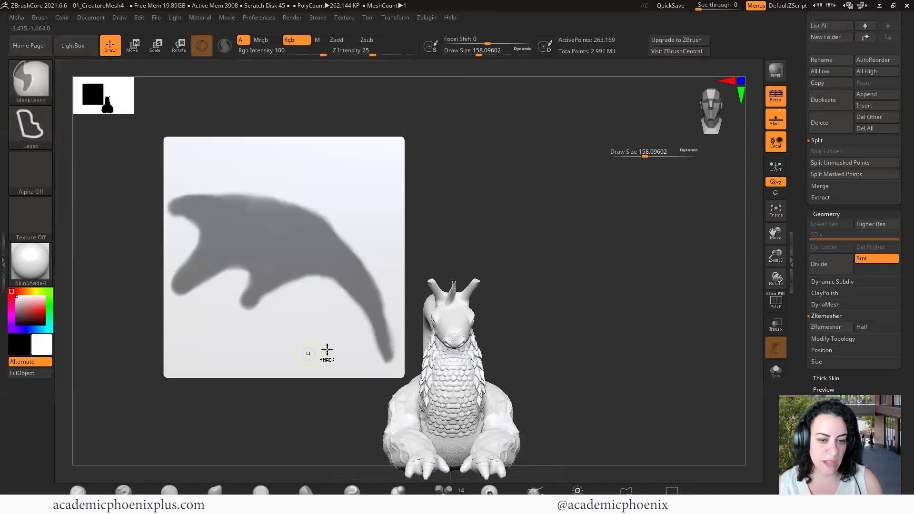
mouse_move(351, 298)
left_mouse_down("ctrl")
mouse_move(320, 279)
mouse_move(286, 276)
mouse_move(227, 318)
left_mouse_up("ctrl")
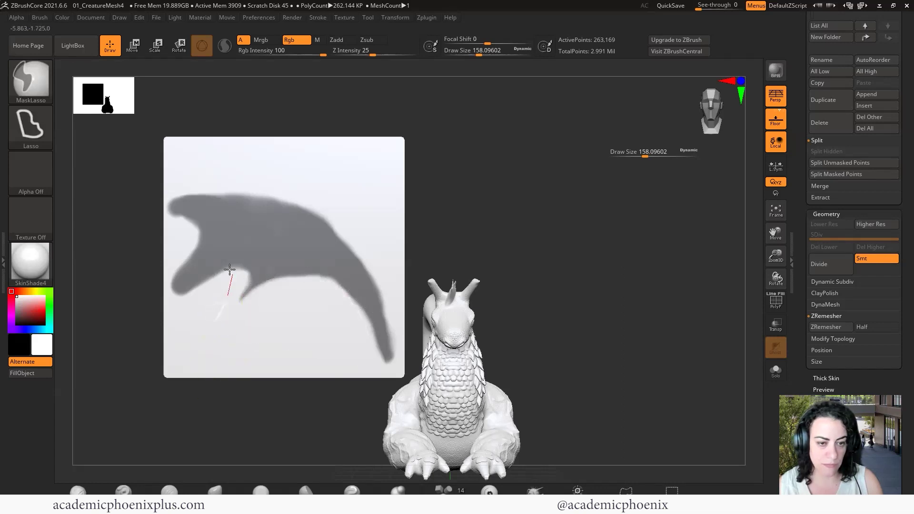
mouse_move(229, 269)
left_mouse_down("ctrl+alt")
mouse_move(165, 300)
mouse_move(149, 331)
left_mouse_up("ctrl+alt")
left_click_drag(183, 207, 153, 211, "ctrl+alt")
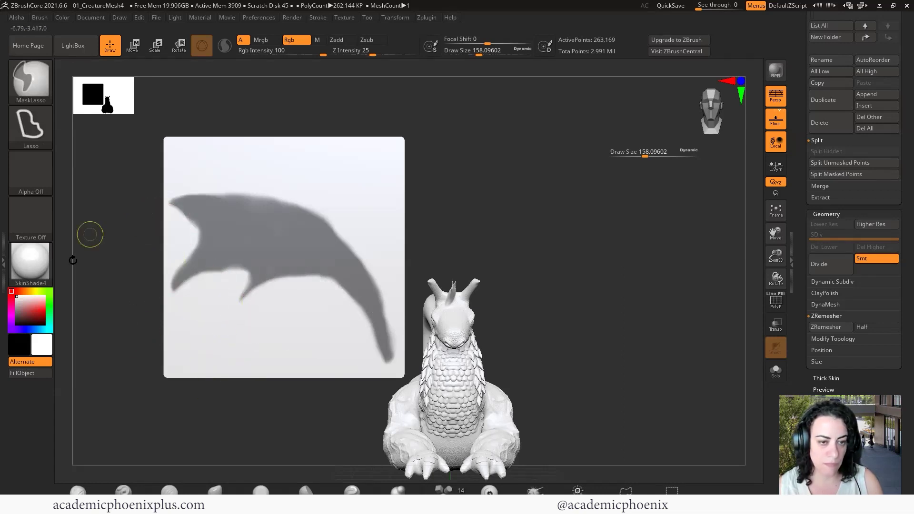
mouse_move(223, 300)
left_mouse_down("ctrl+alt")
mouse_move(240, 289)
mouse_move(154, 359)
left_mouse_up("ctrl+alt")
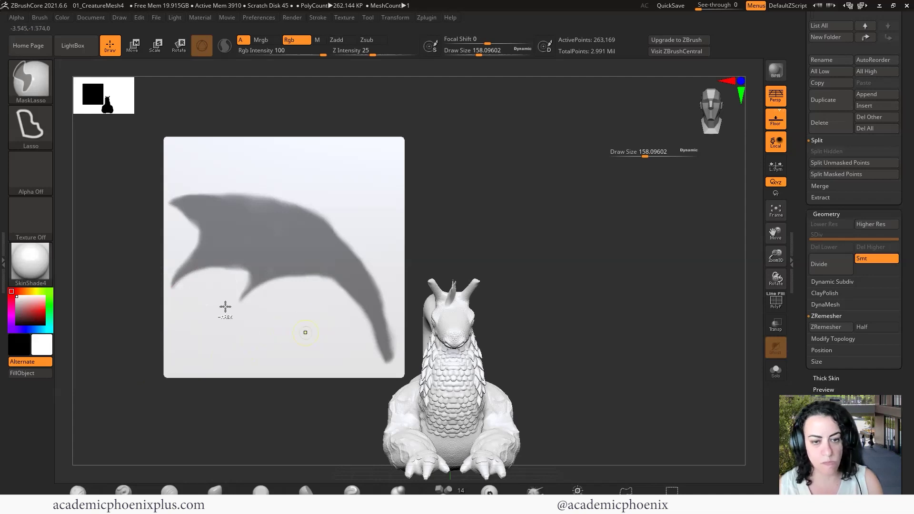
Refine the wing mask with the MaskPen, extending the upper tip to the plane's edge and retouching the wing base, and sharpen the mask
left_click_drag(251, 255, 188, 273, "ctrl")
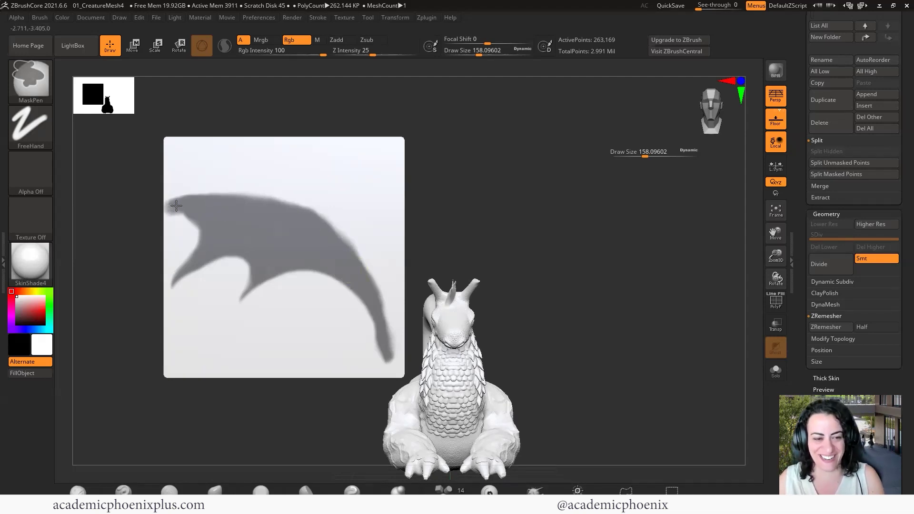
left_click_drag(176, 206, 166, 206, "ctrl")
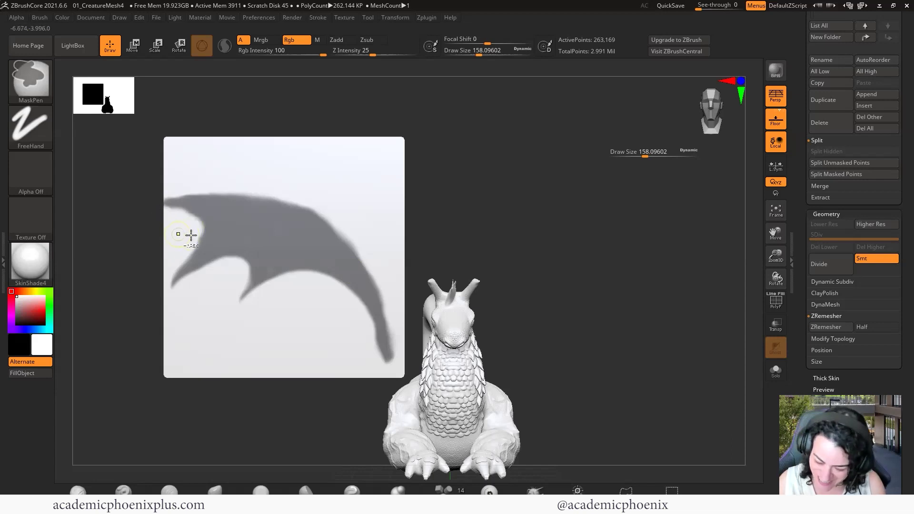
left_click(363, 188)
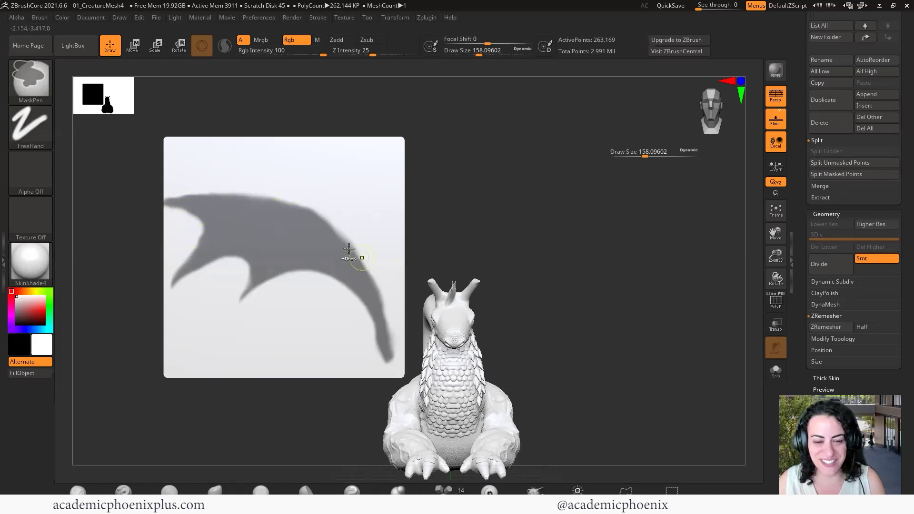
left_click_drag(382, 365, 385, 377, "ctrl+alt")
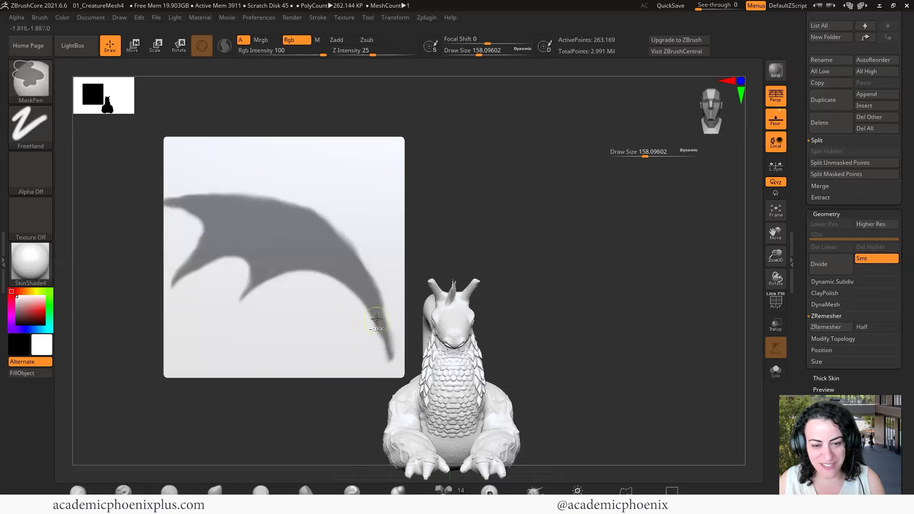
left_click_drag(383, 335, 390, 354)
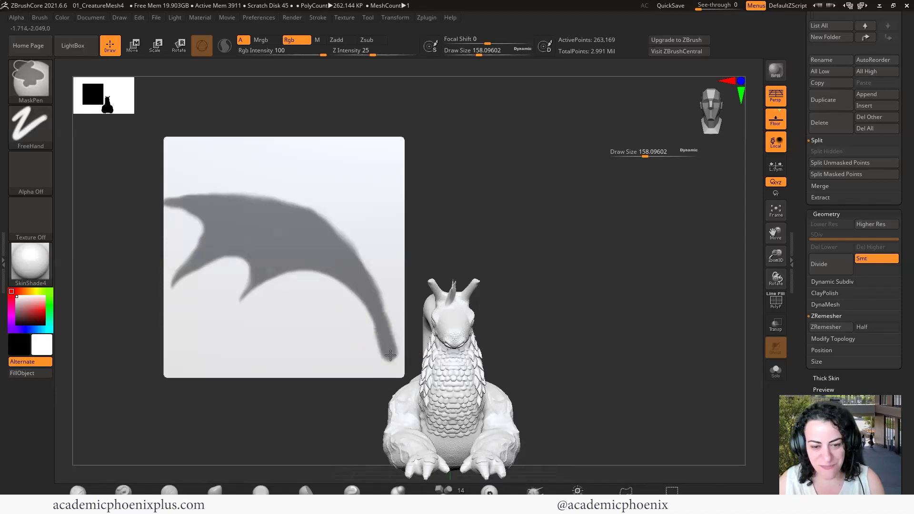
left_click(314, 248, "ctrl+alt")
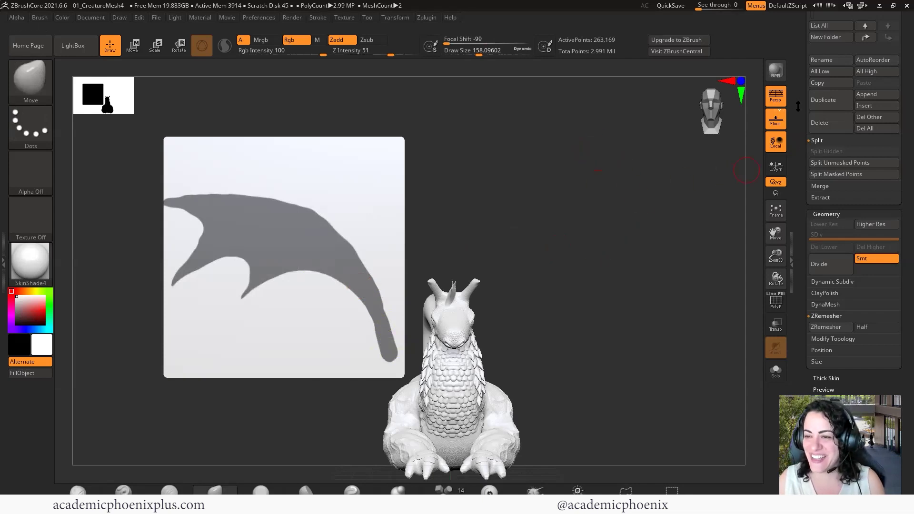
Extract the masked wing as a double-sided mesh with thickness 0.02, accept it as a new subtool, and hide the source plane
scroll(807, 173, "up", 2)
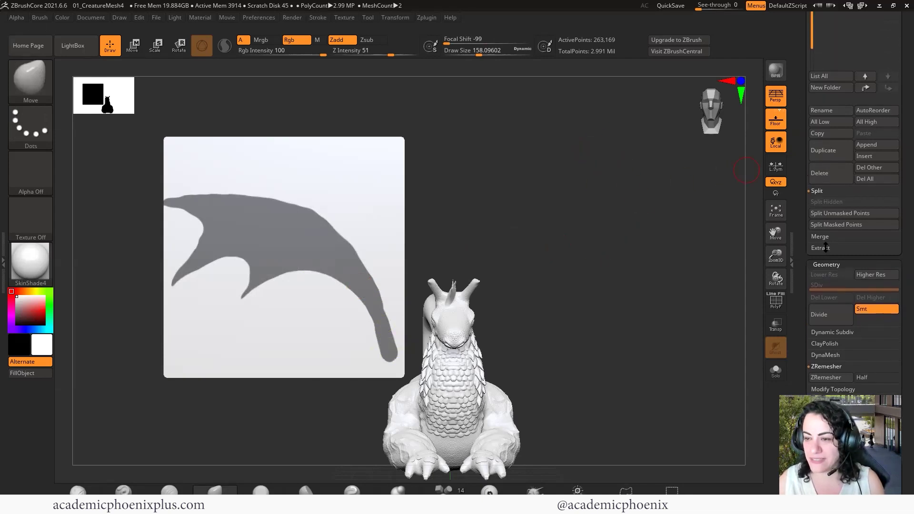
left_click(819, 247)
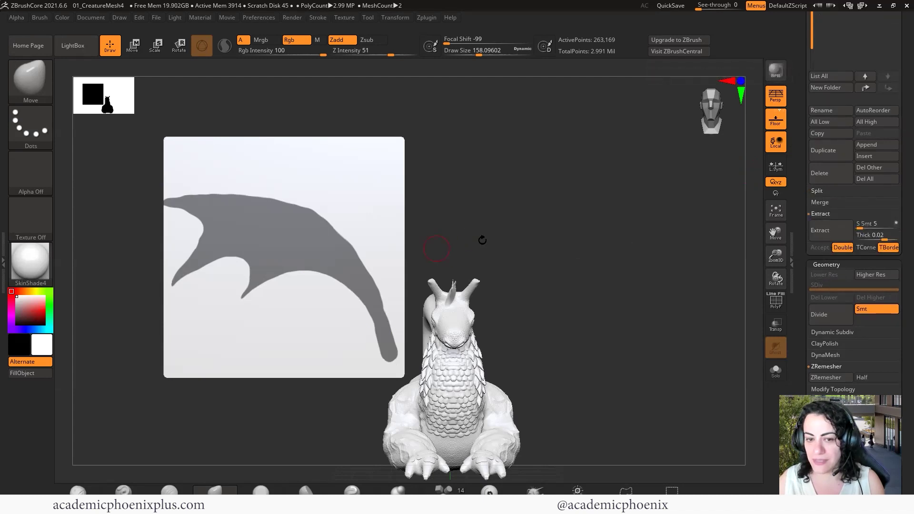
mouse_move(481, 238)
left_mouse_down()
mouse_move(462, 245)
mouse_move(473, 247)
left_mouse_up()
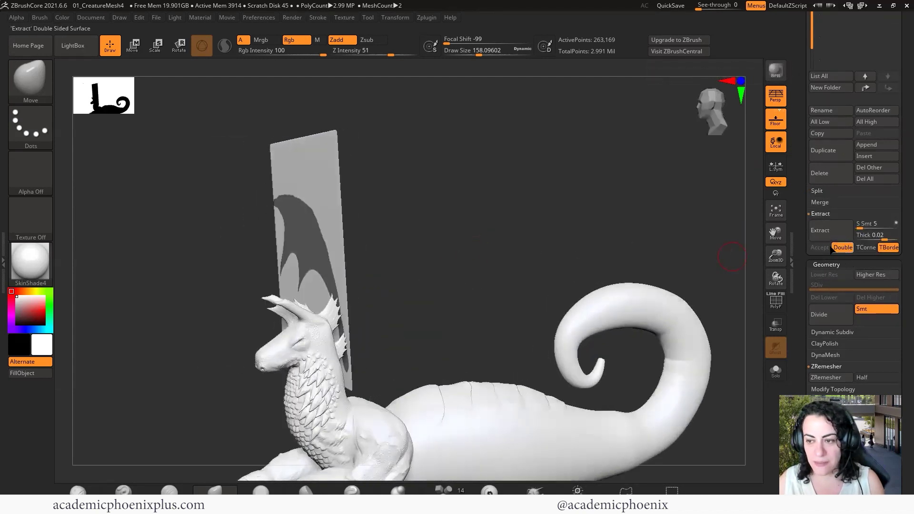
left_click(826, 238)
left_click_drag(728, 245, 682, 243)
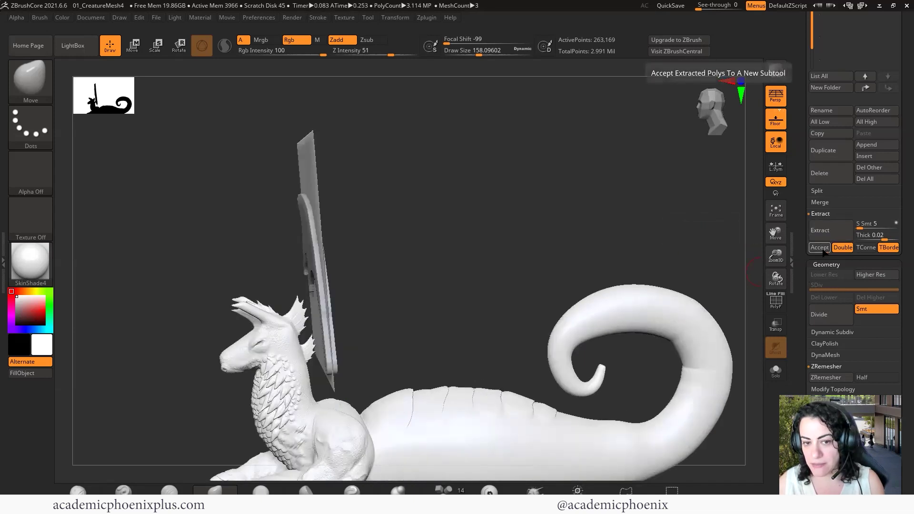
left_click(822, 249)
left_click_drag(797, 166, 817, 247)
left_click(892, 197)
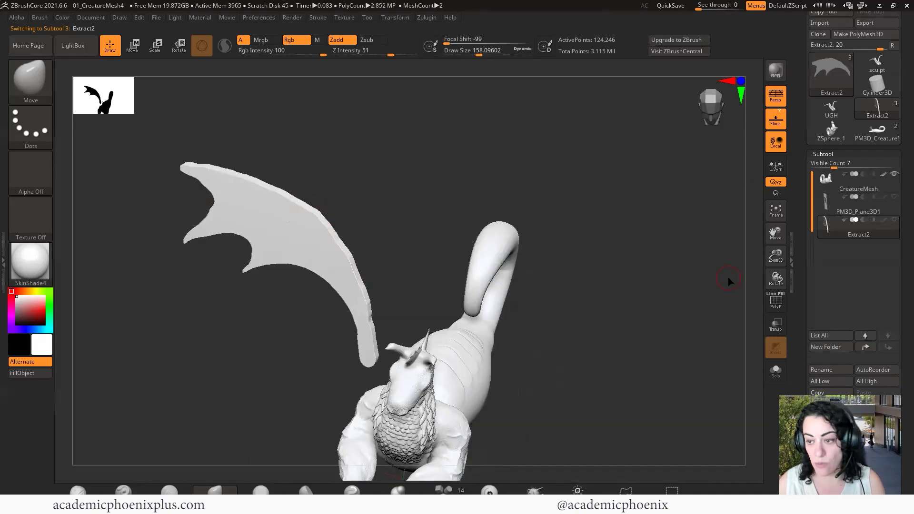
Check the extracted wing's wireframe and convert the wing to a DynaMesh
left_click_drag(791, 368, 797, 286)
left_click(780, 309)
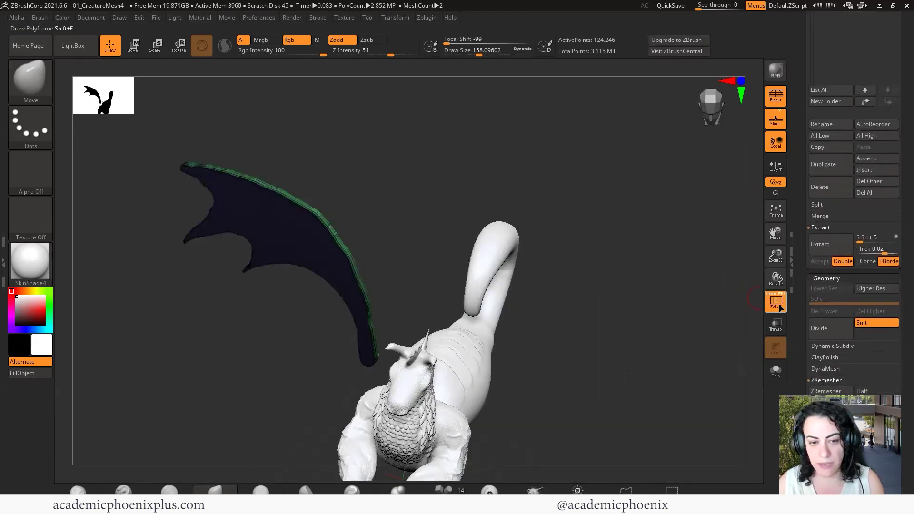
left_click(781, 308)
left_click(819, 369)
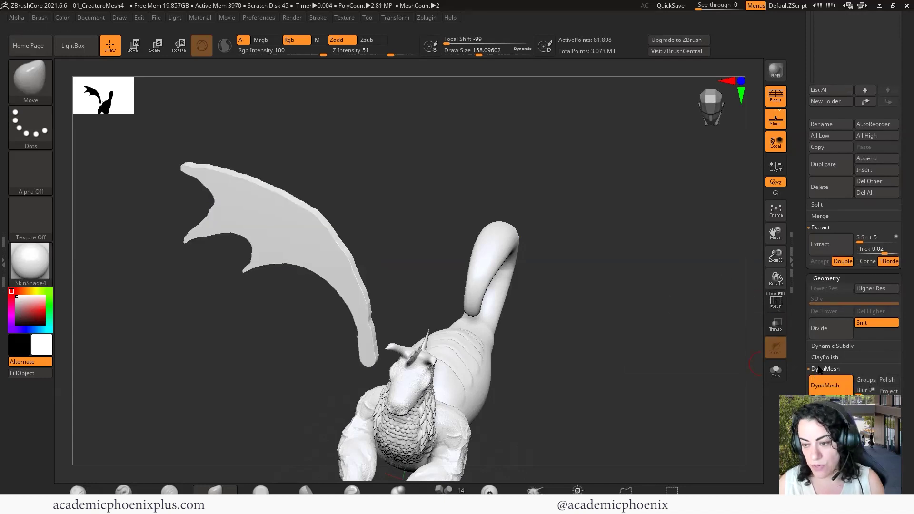
left_click(819, 369)
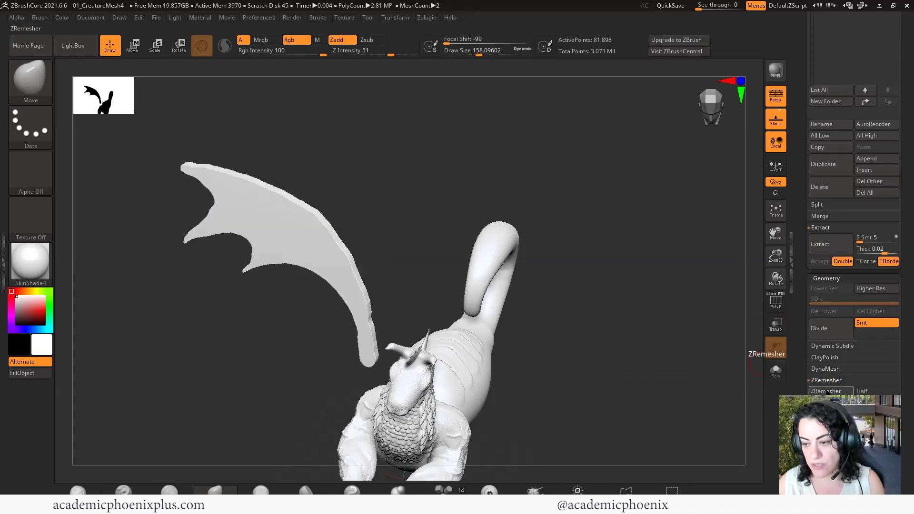
Retopologize the wing with ZRemesher, check its new wireframe, and divide it once to subdivision level 2
left_click(826, 392)
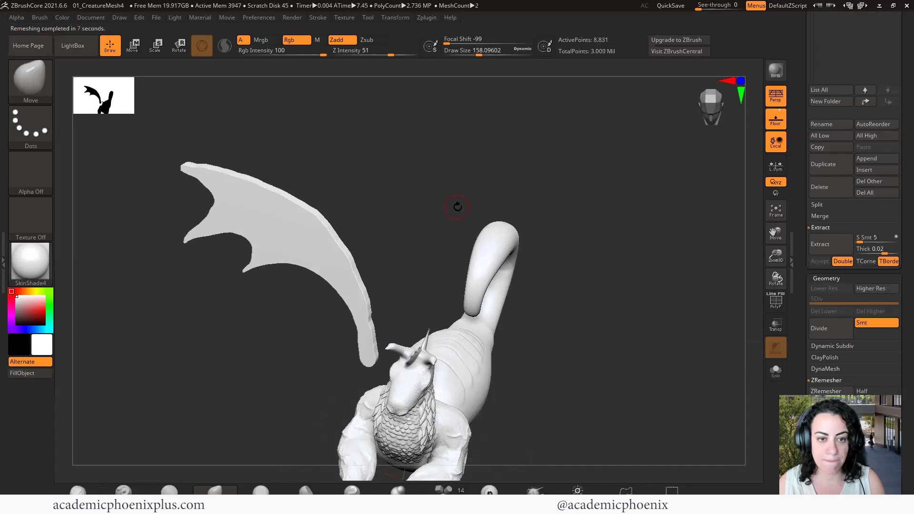
left_click(775, 303)
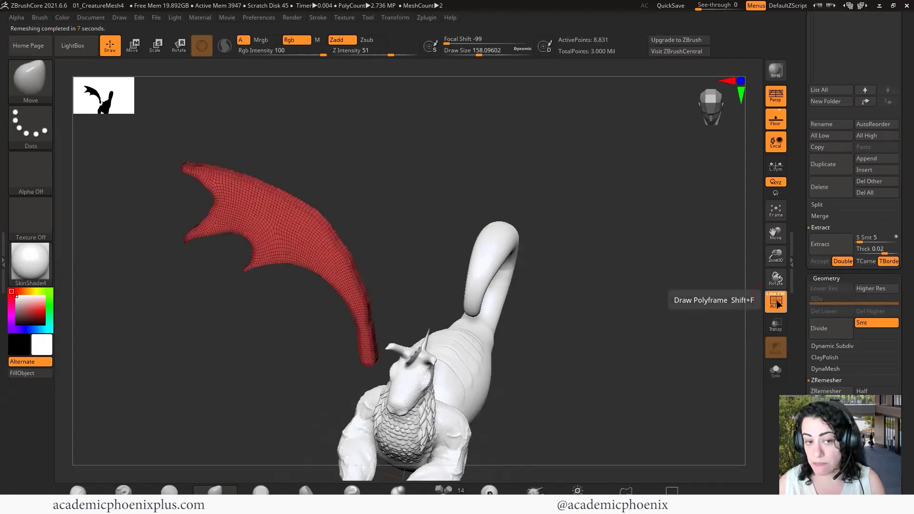
left_click(775, 303)
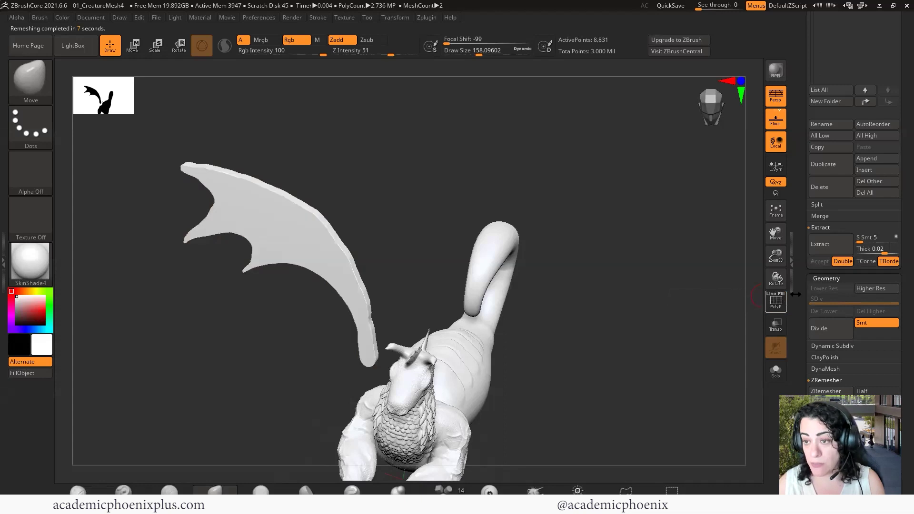
left_click(828, 324)
Bevel the wing's thick upper edge down to its base with the TrimDynamic brush, smoothing the uneven areas
mouse_move(367, 176)
left_mouse_down("alt")
mouse_move(387, 225)
mouse_move(370, 228)
left_mouse_up("alt")
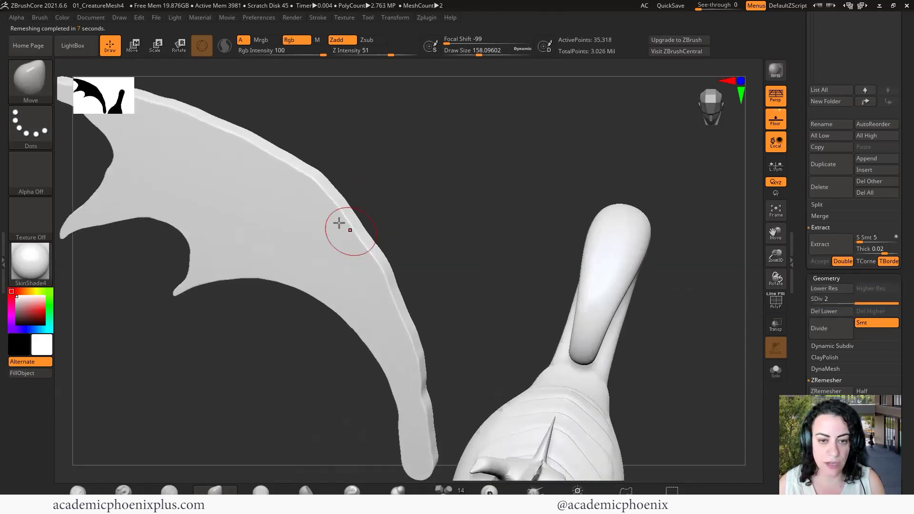
left_click(33, 86)
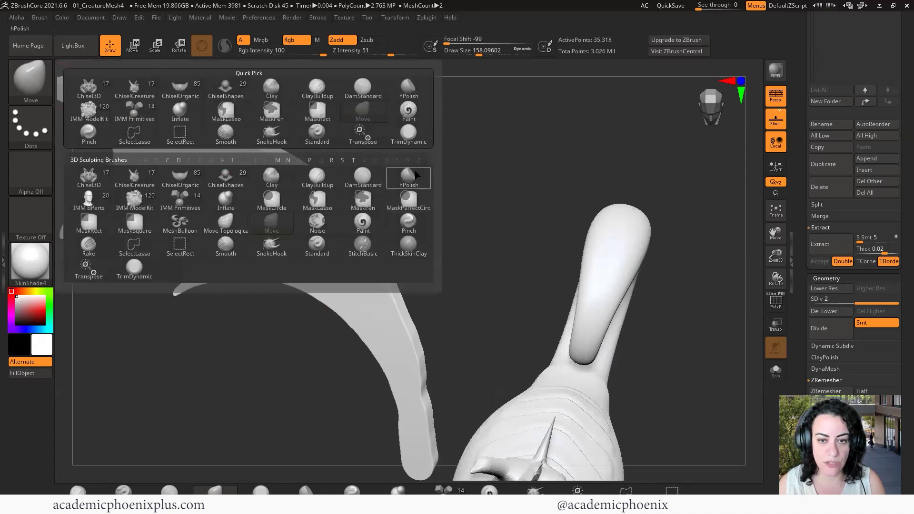
left_click(143, 272)
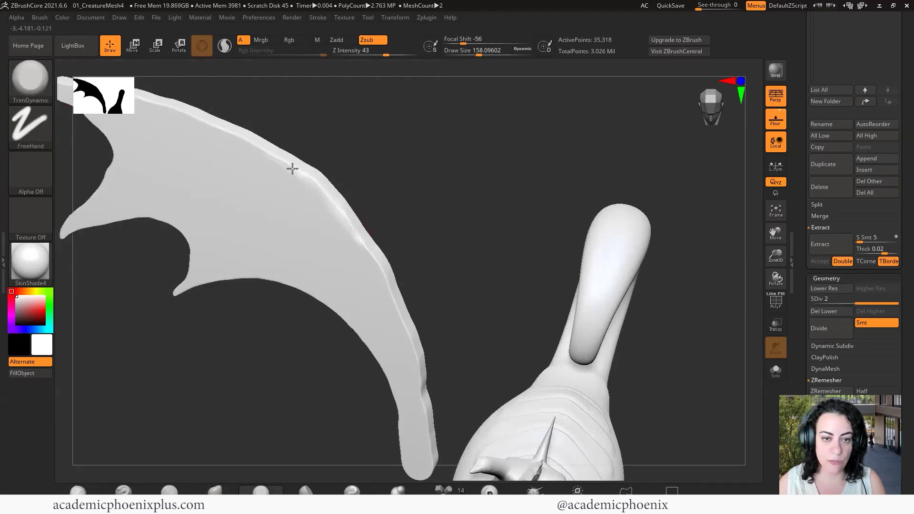
mouse_move(293, 169)
left_mouse_down()
mouse_move(235, 139)
mouse_move(290, 153)
left_mouse_up()
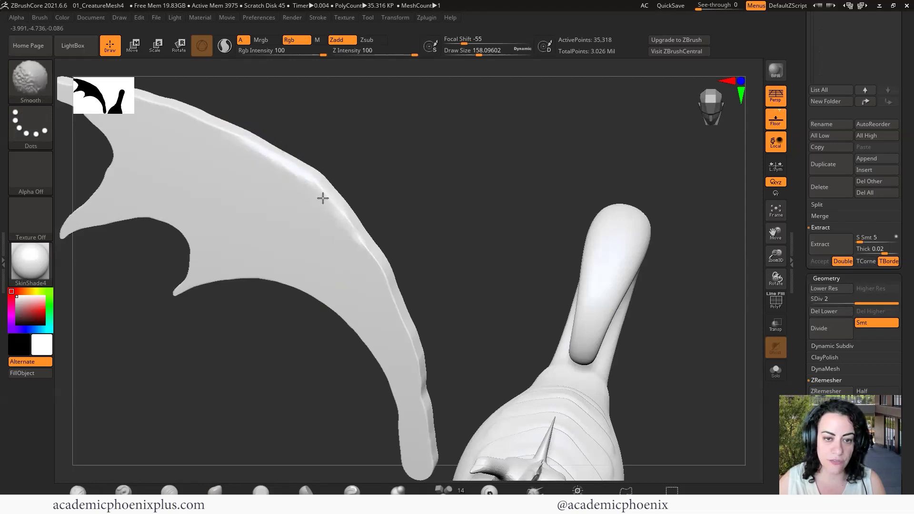
mouse_move(391, 273)
left_mouse_down("shift")
mouse_move(394, 285)
mouse_move(349, 213)
left_mouse_up("shift")
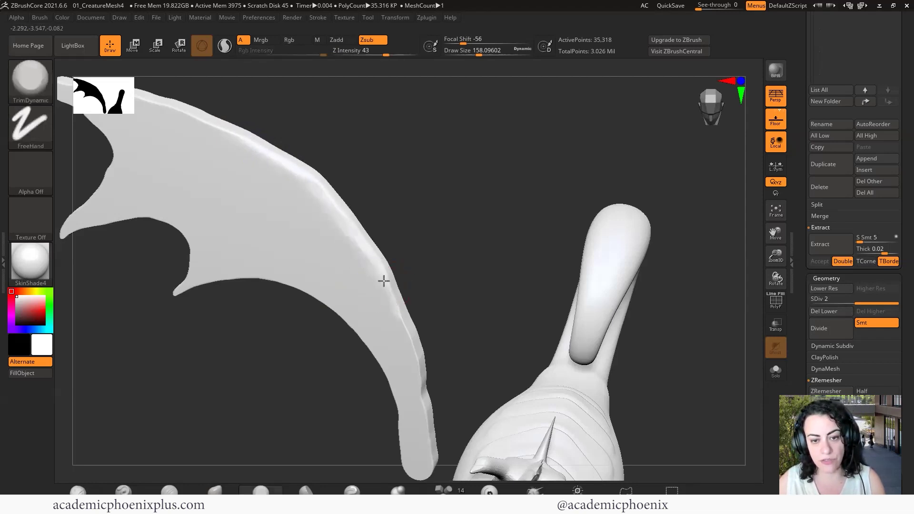
left_click_drag(400, 396, 419, 336)
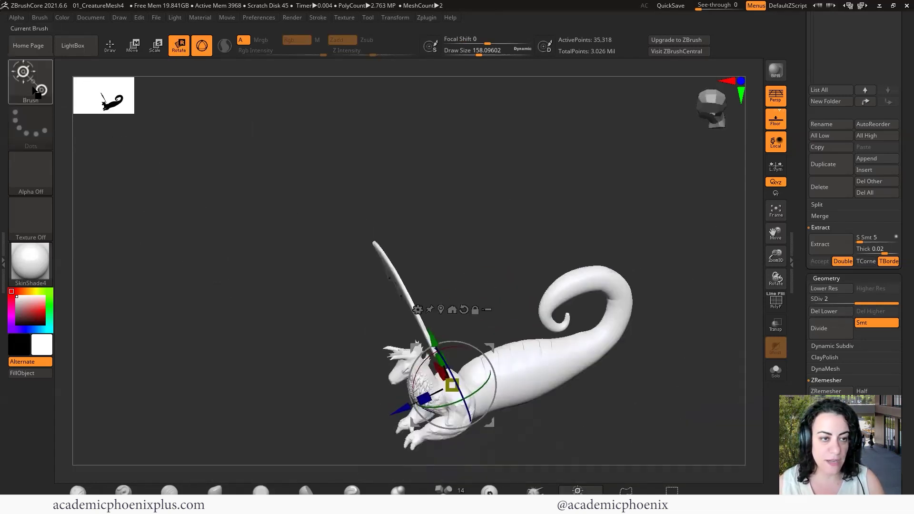
Bend the flat wing into a curved shape using the Move brush with draw size 1000 and focal shift 4
left_click(30, 78)
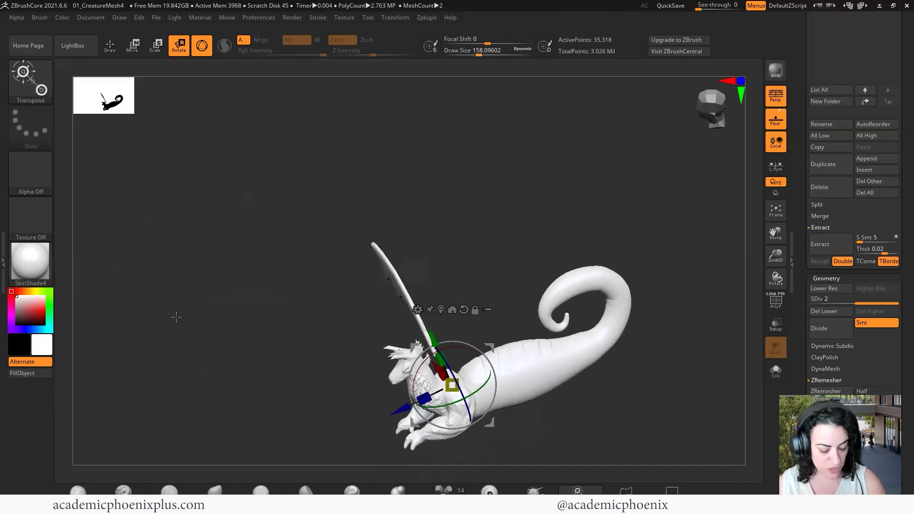
key("b")
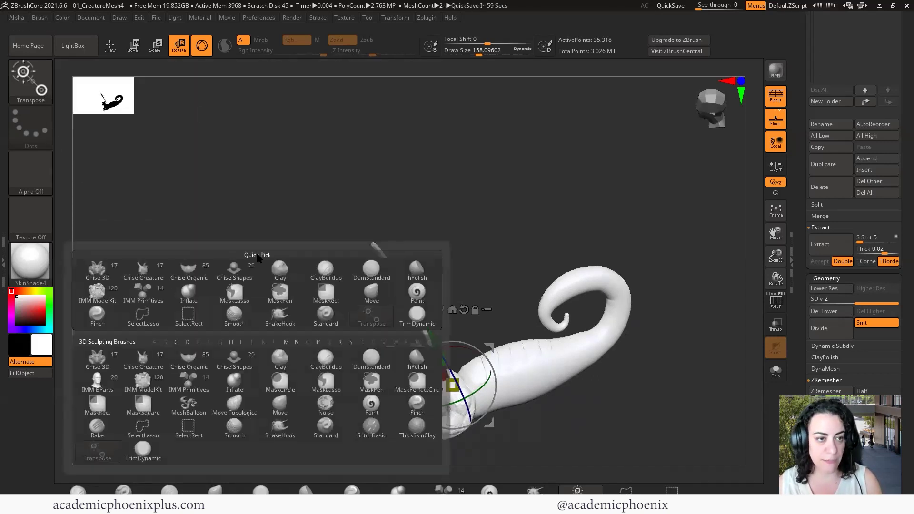
key("m")
key("v")
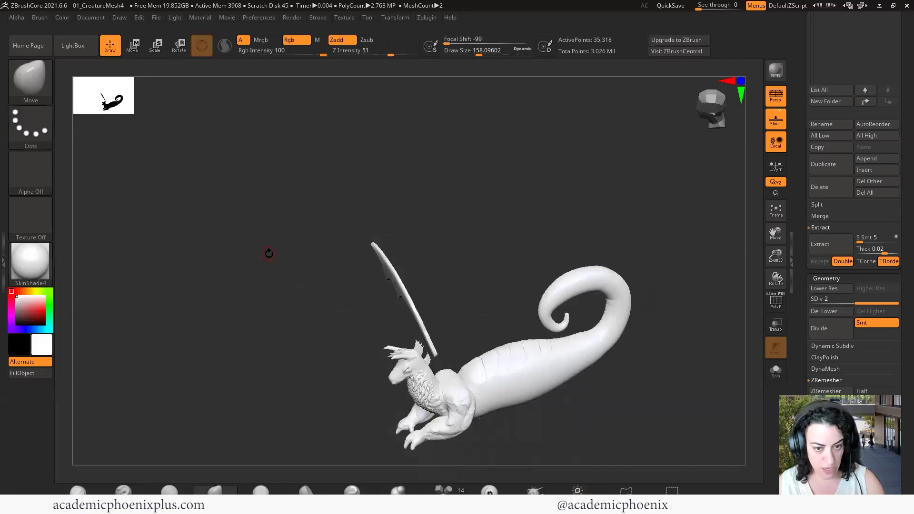
key("space")
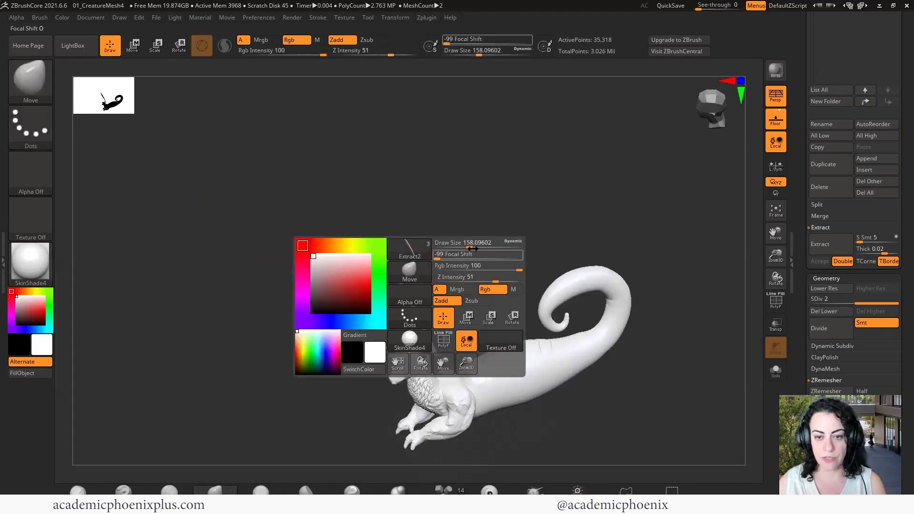
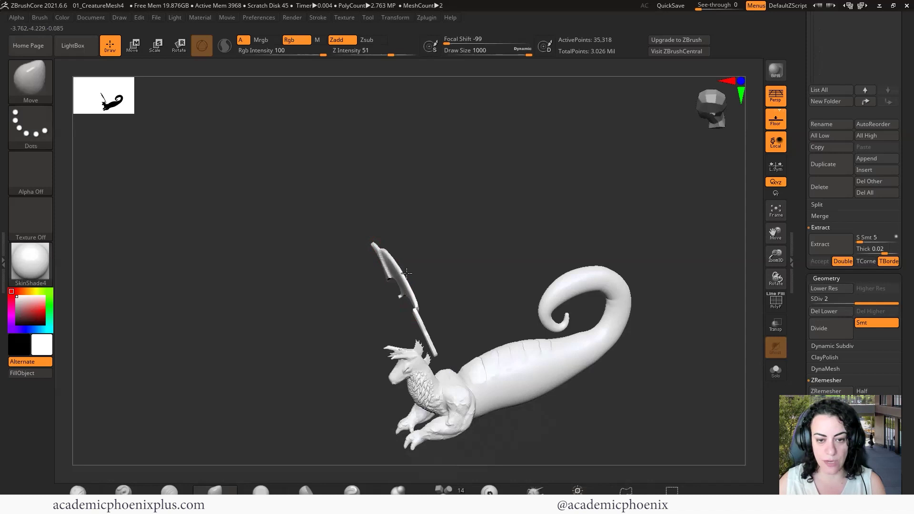
key("space")
left_click_drag(334, 279, 452, 259)
left_click_drag(403, 279, 371, 276)
left_click_drag(508, 246, 521, 245)
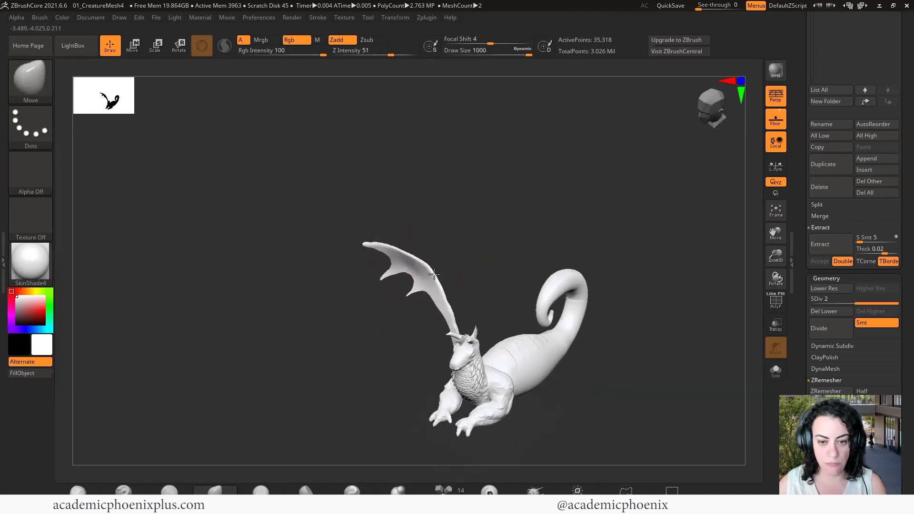
left_click_drag(466, 323, 509, 307)
left_click_drag(465, 359, 601, 376)
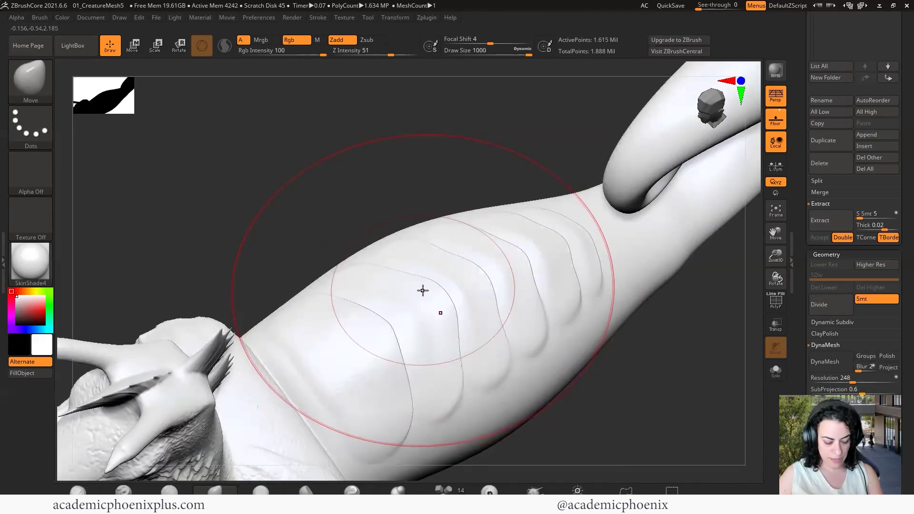
Set the draw size to about 59 and select the DamStandard brush for detailing the creature's back plates
key("space")
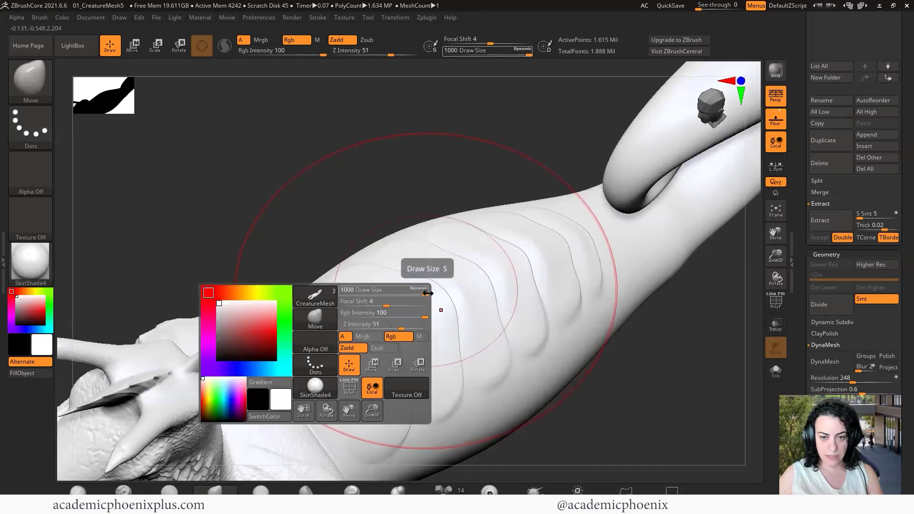
left_click_drag(422, 291, 359, 291)
left_click(42, 86)
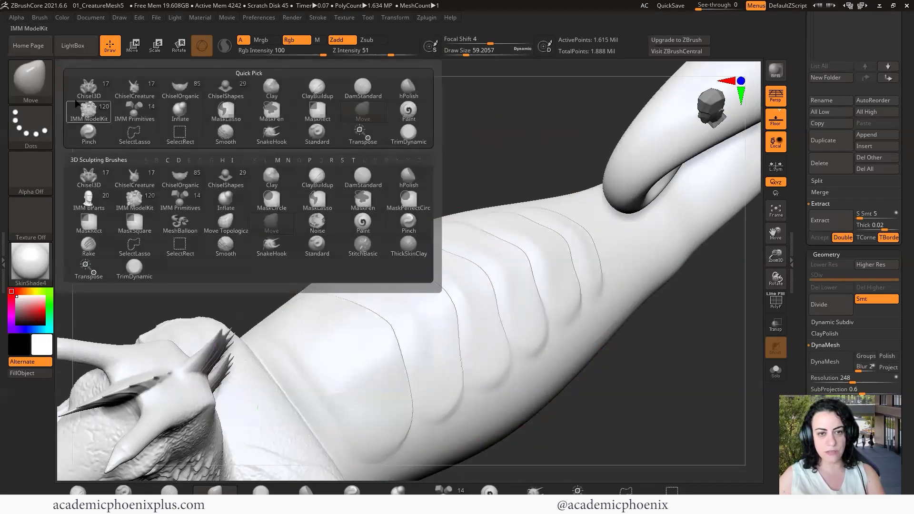
key("d")
key("s")
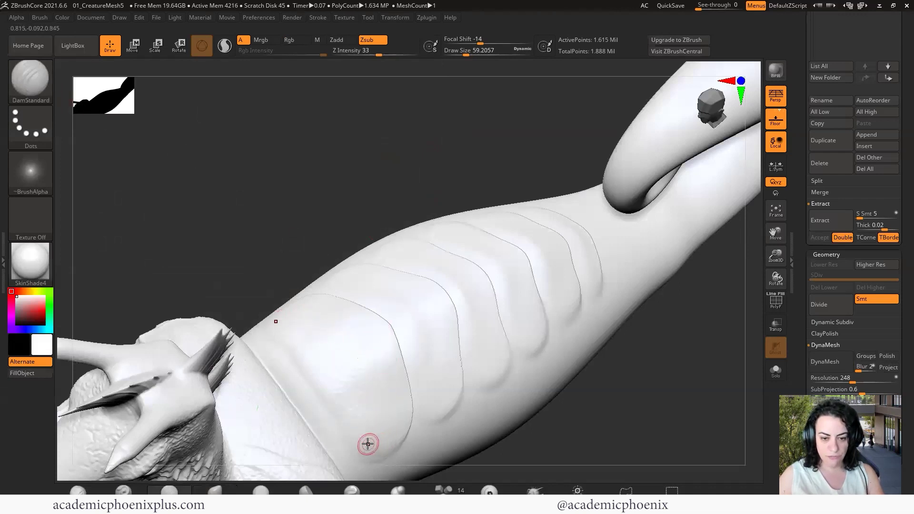
Try carving DamStandard grooves along the edge of the front back plate, and undo the strokes
left_click_drag(385, 433, 389, 432)
key("ctrl+z")
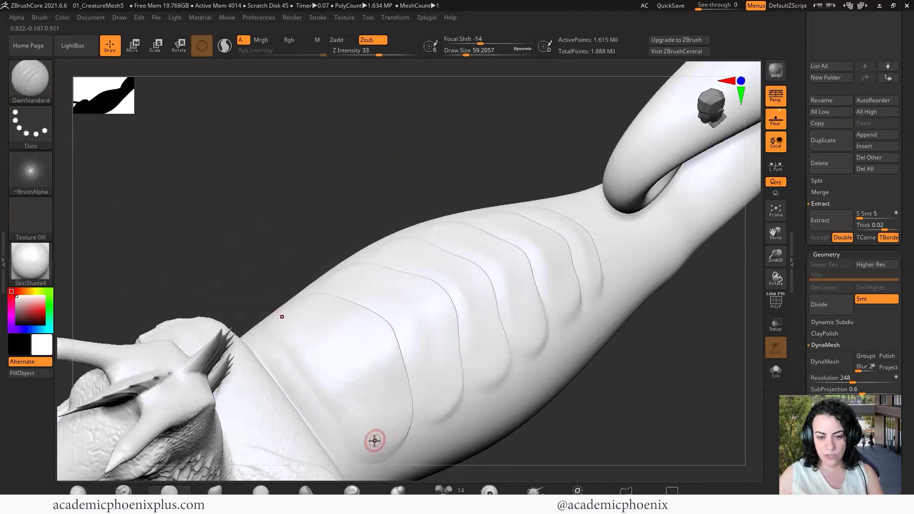
left_click_drag(385, 351, 384, 349)
key("ctrl+z")
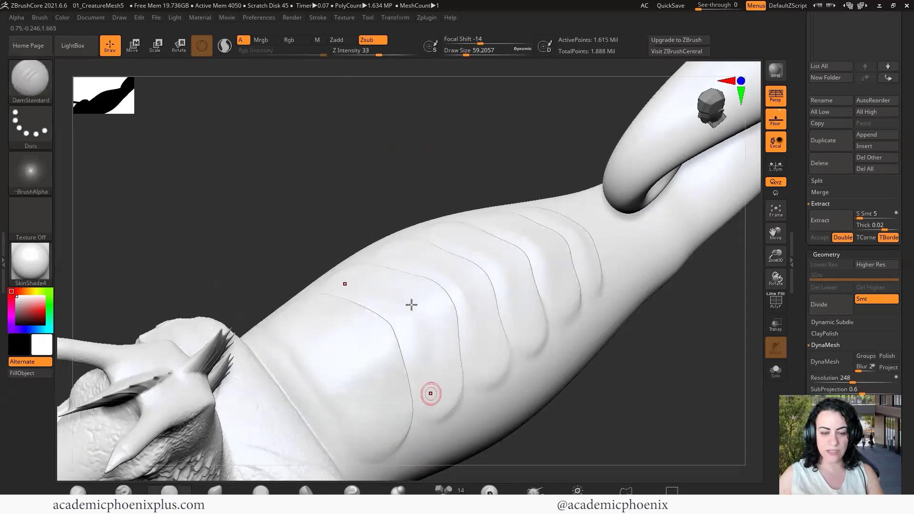
Switch DamStandard to Zadd, test raised strokes along the front back plate's edge, and set the Z intensity to 17
left_click(344, 43)
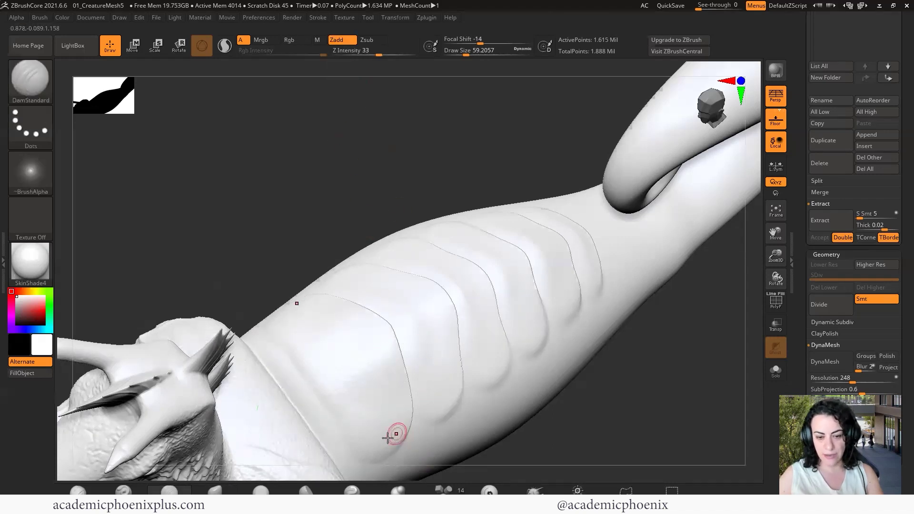
left_click_drag(375, 447, 402, 420)
left_click_drag(400, 385, 392, 363)
key("ctrl+z")
left_click_drag(378, 54, 375, 55)
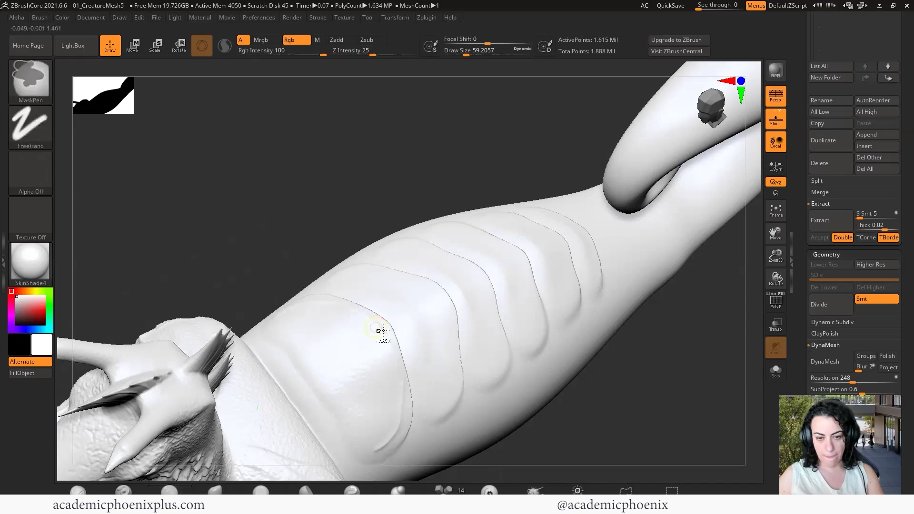
Check the Lazy Mouse settings of the DamStandard stroke and retry the raised stroke along the front back plate's edge
left_click(317, 18)
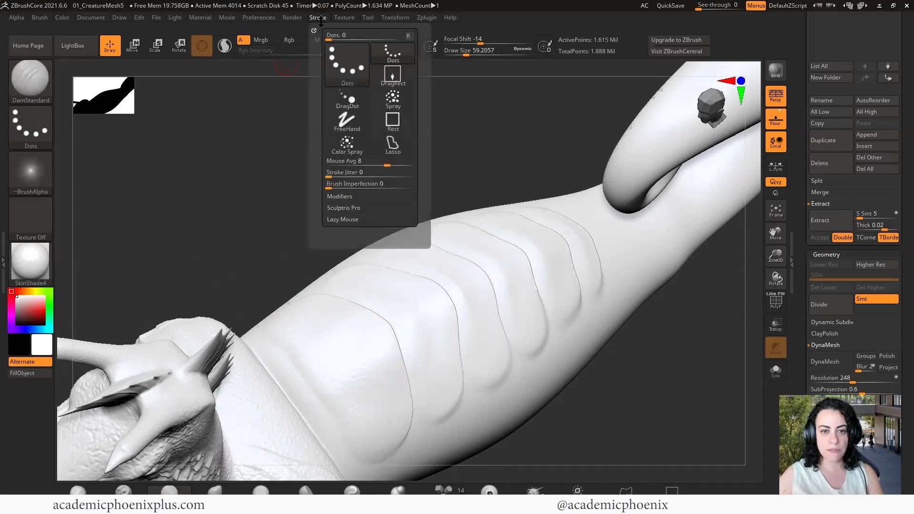
left_click(347, 219)
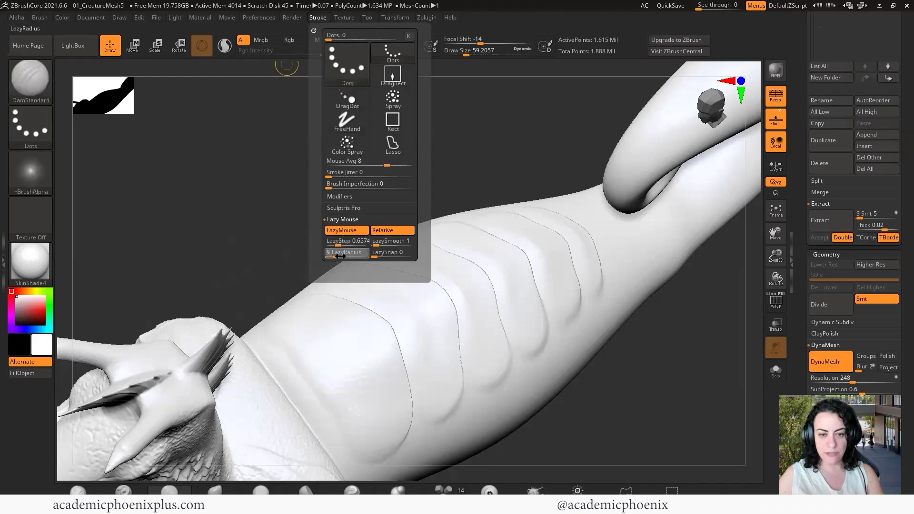
key("ctrl")
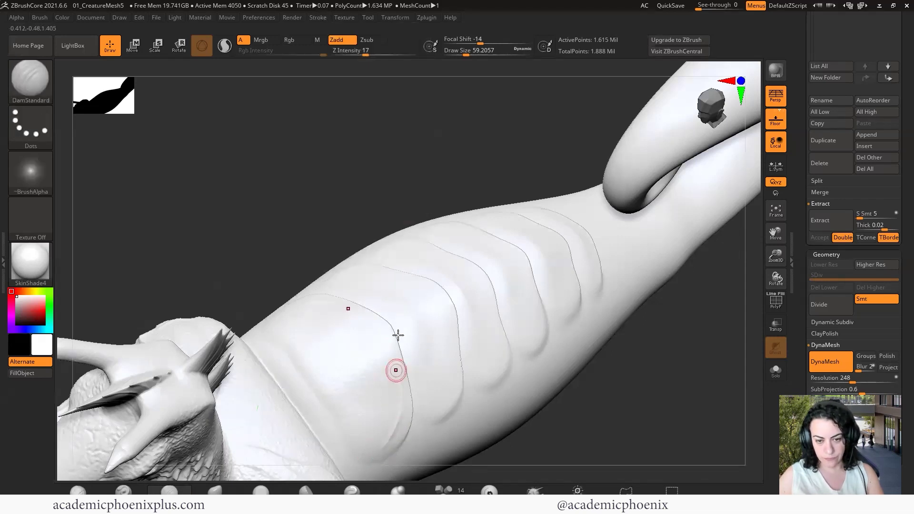
left_click(318, 18)
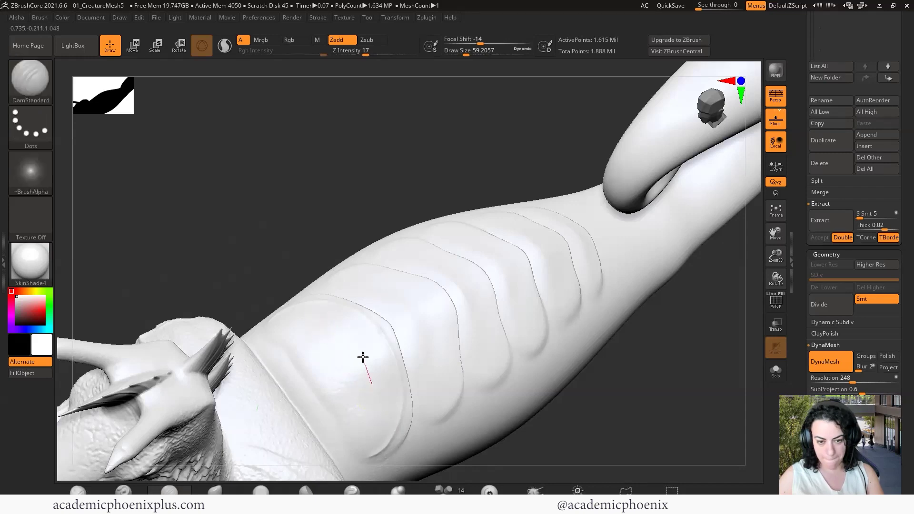
Sculpt raised DamStandard ridges along the edges of the front two back plates
left_click_drag(594, 452, 465, 450)
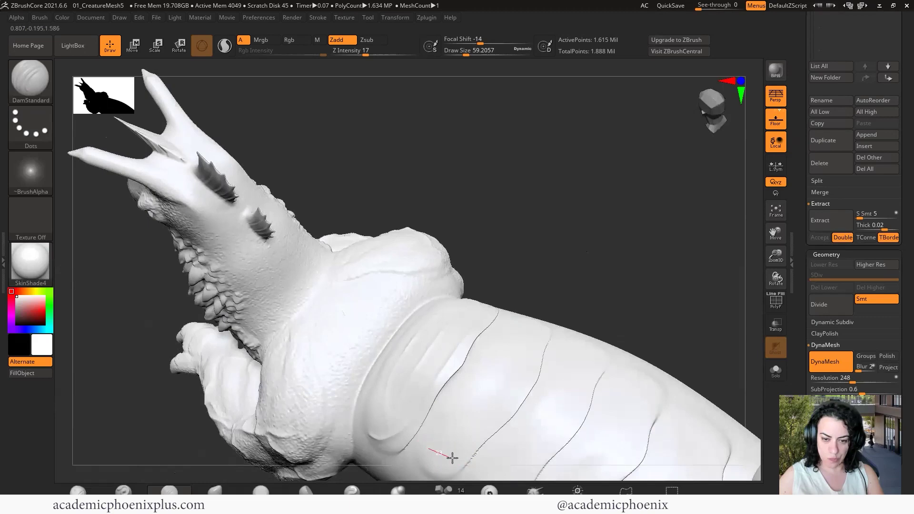
left_click_drag(563, 138, 404, 271, "shift")
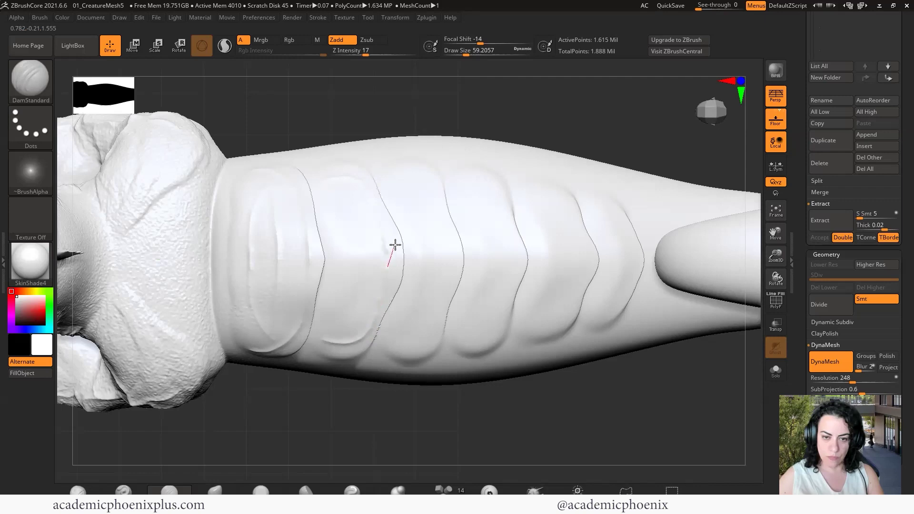
left_click_drag(424, 416, 521, 291)
left_click_drag(516, 248, 383, 213, "alt")
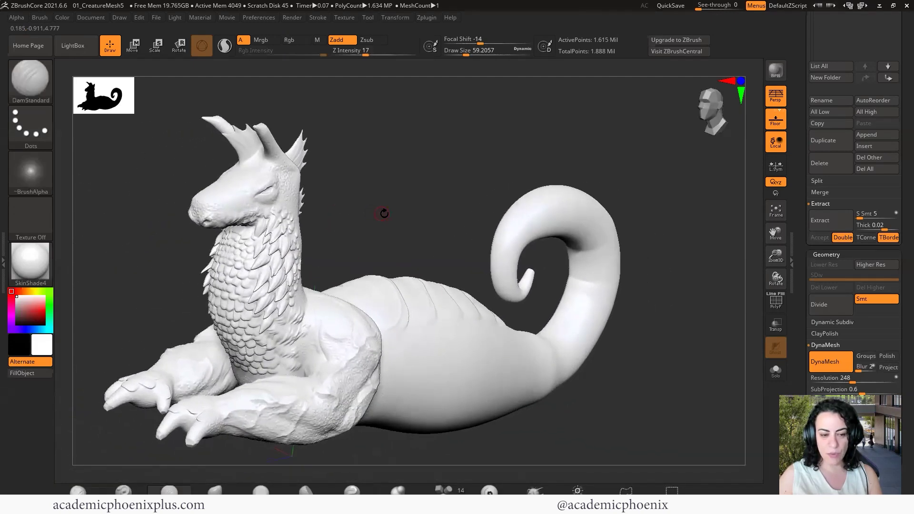
left_click(37, 89)
left_click(33, 81)
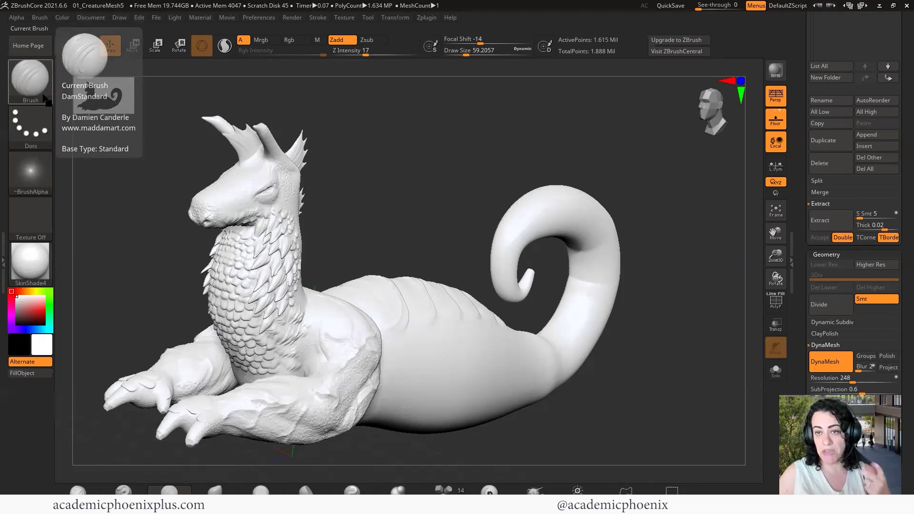
left_click_drag(184, 458, 141, 435)
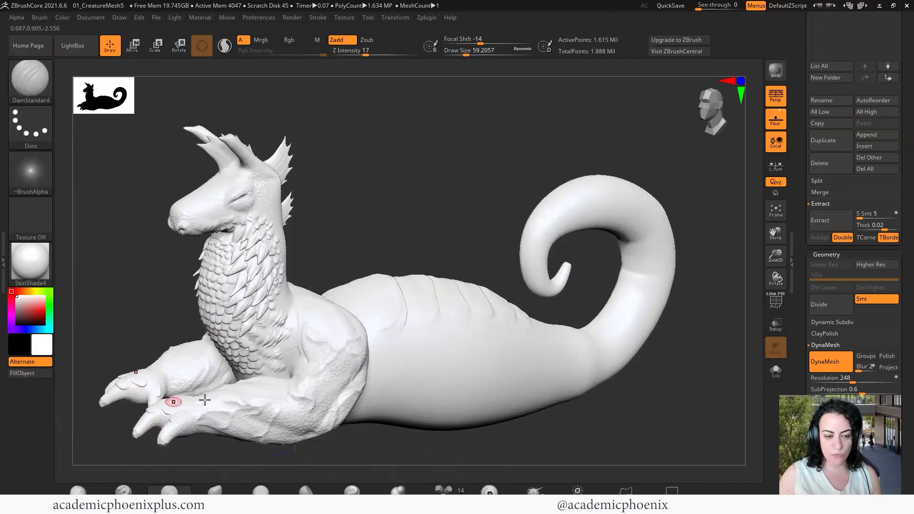
left_click_drag(455, 165, 437, 161)
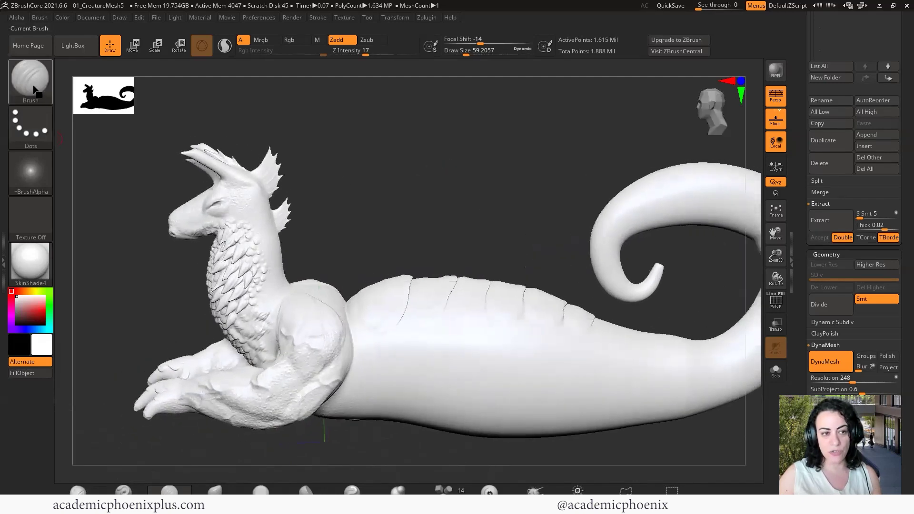
Try the Color Spray stroke type for DamStandard, browse the alphas, and restore the Dots stroke
left_click(34, 89)
left_click(143, 98)
left_click(34, 133)
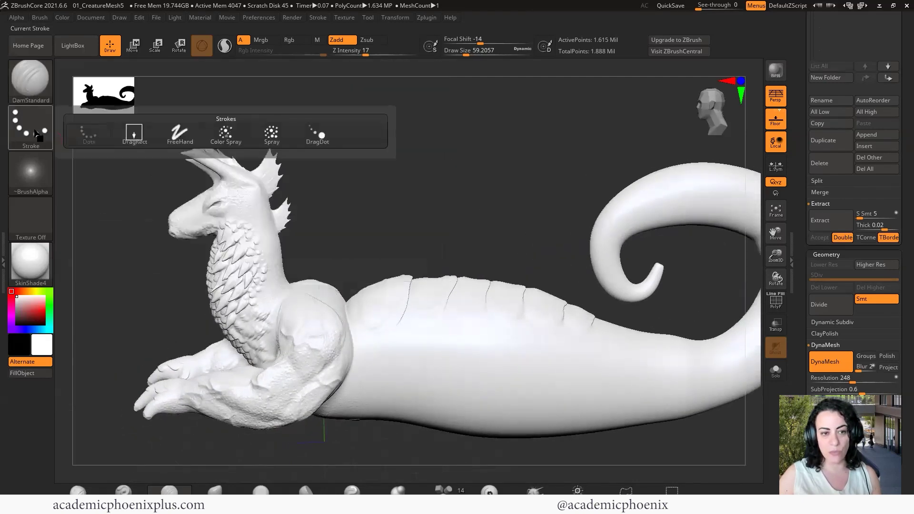
left_click(232, 140)
left_click(31, 172)
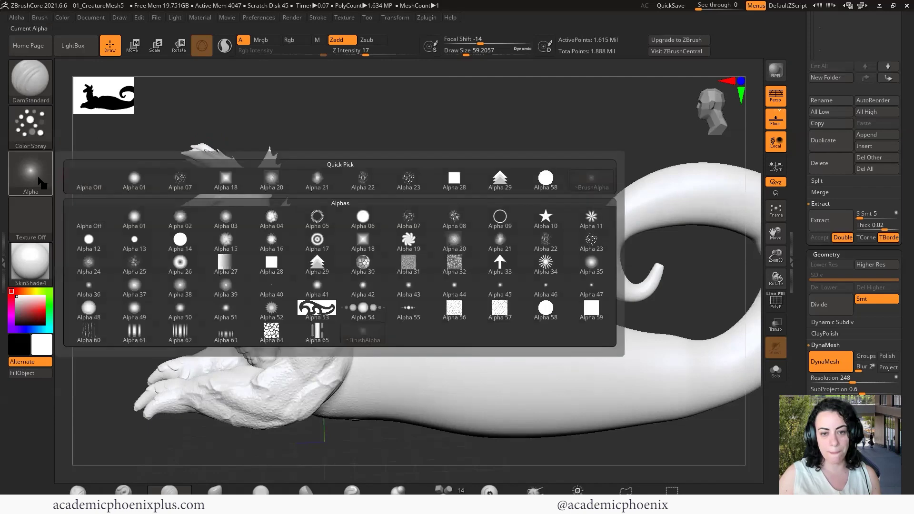
left_click(30, 126)
left_click(71, 133)
left_click(31, 126)
left_click(79, 136)
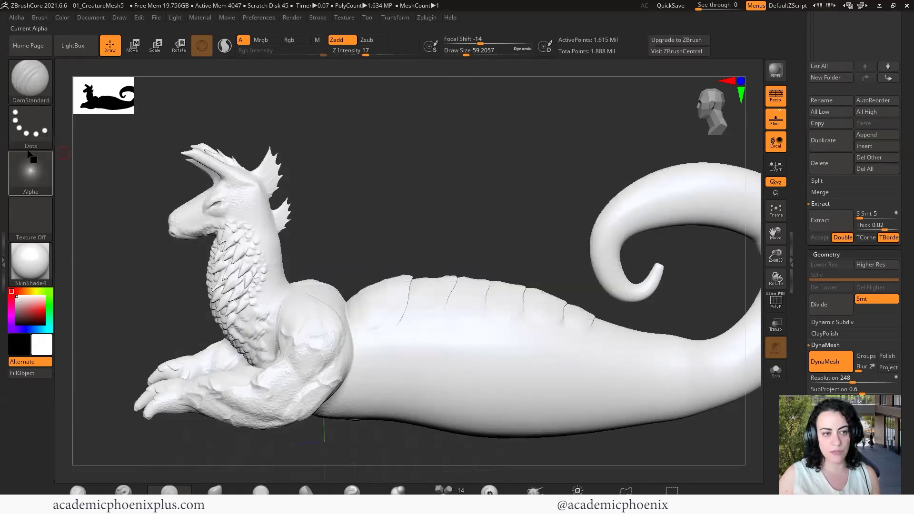
Select the Standard brush and assign Alpha 12 to it
left_click(32, 95)
key("s")
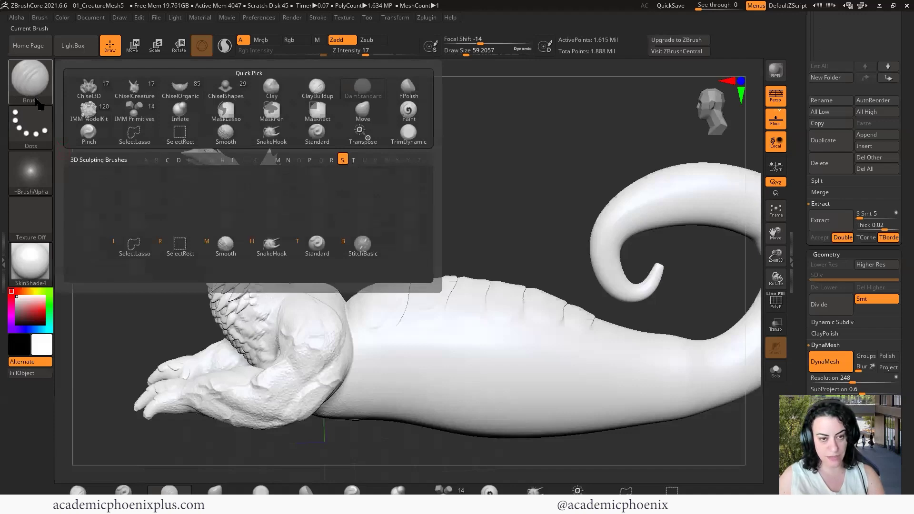
key("t")
left_click(42, 180)
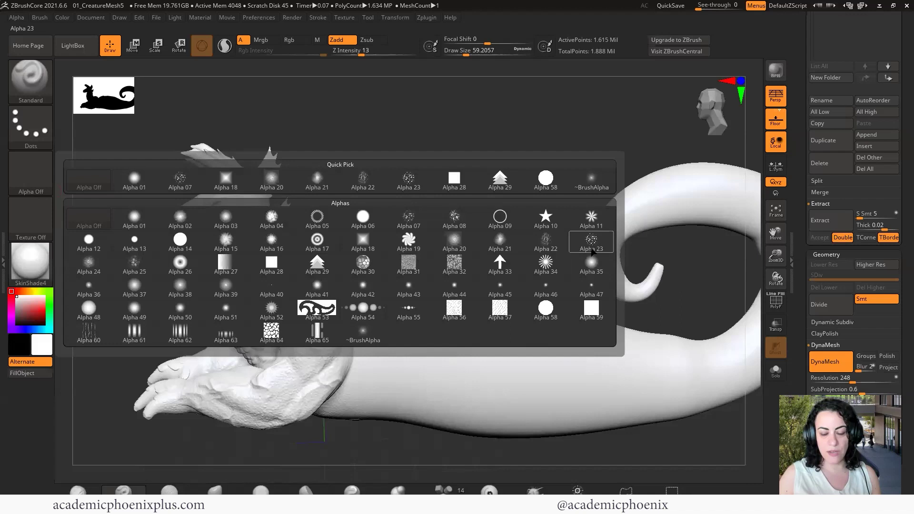
mouse_move(594, 243)
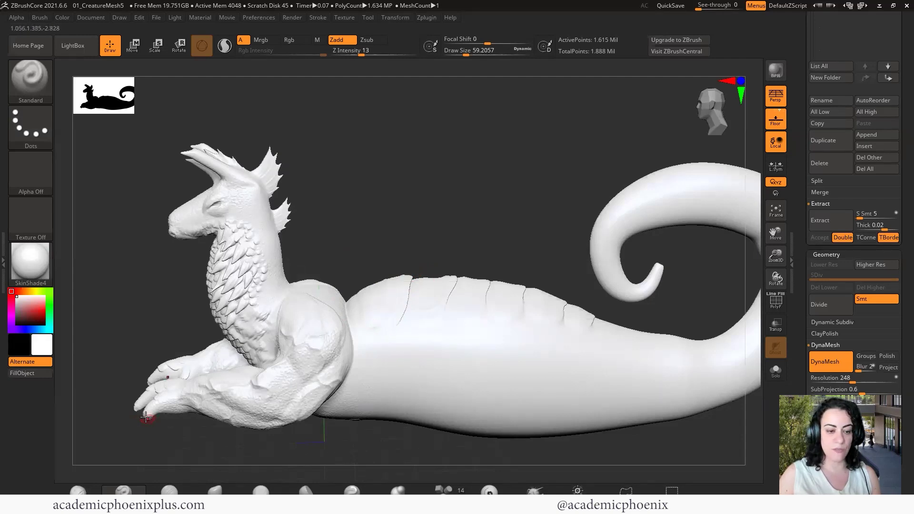
mouse_move(383, 213)
left_mouse_down()
mouse_move(429, 209)
mouse_move(422, 198)
mouse_move(387, 208)
mouse_move(419, 216)
mouse_move(486, 202)
left_mouse_up()
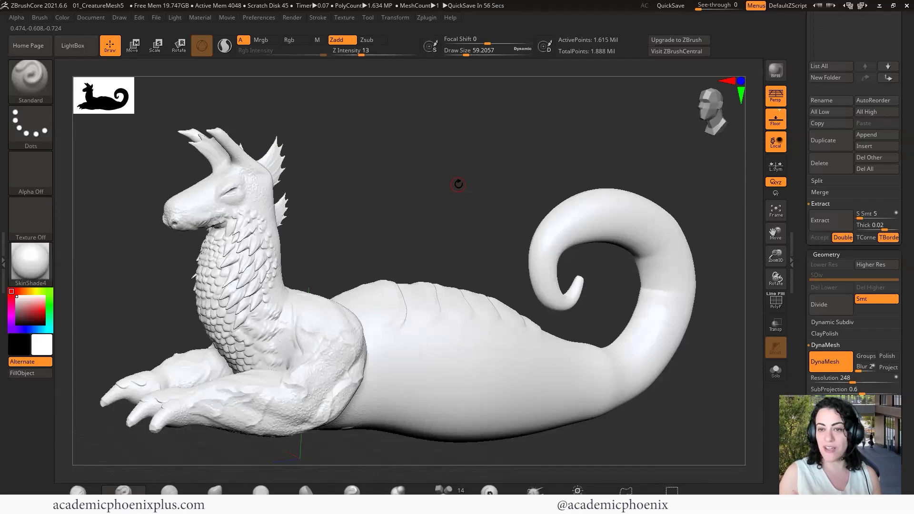
key("b")
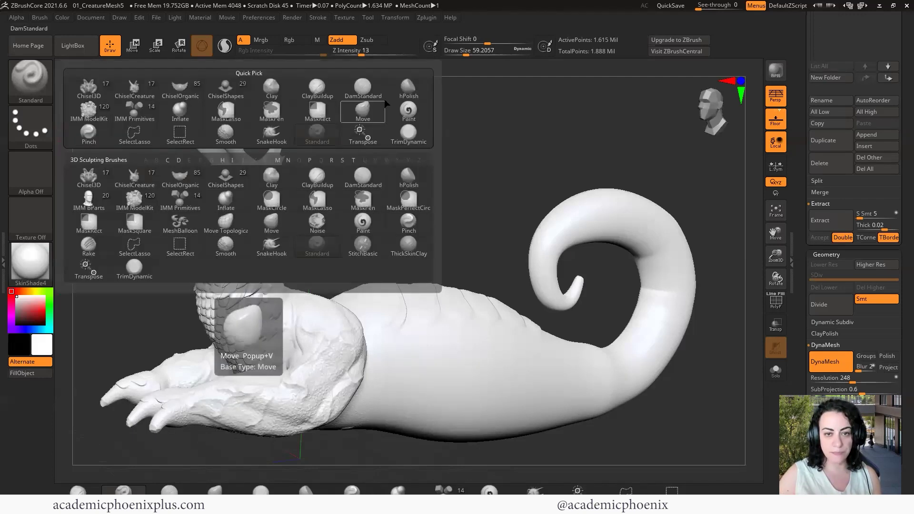
left_click(34, 172)
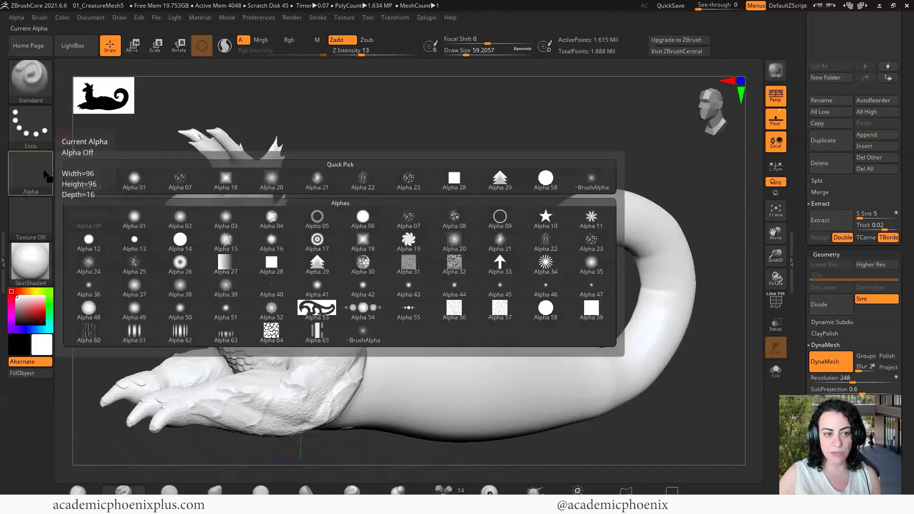
left_click(89, 241)
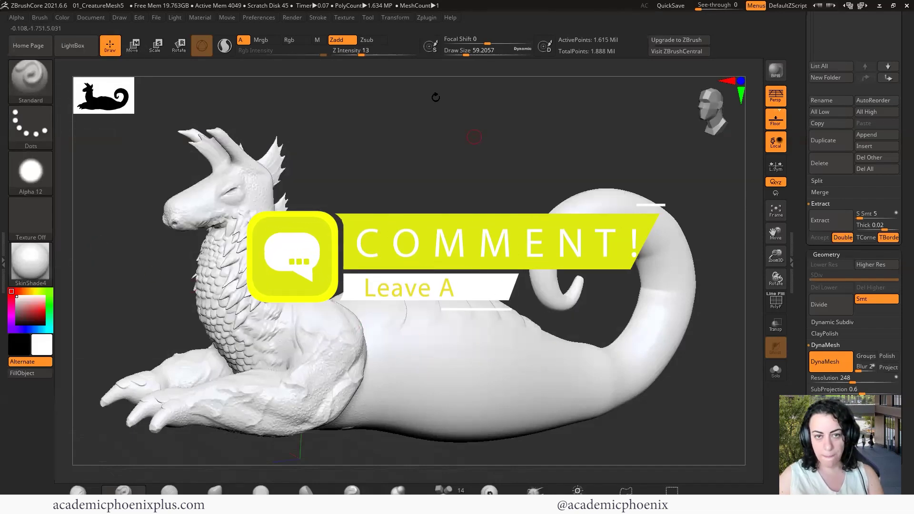
Set the Z intensity to 53, test an Alpha 12 stroke along the creature's side, and undo it
left_click_drag(361, 54, 389, 56)
left_click_drag(397, 368, 535, 368)
key("ctrl")
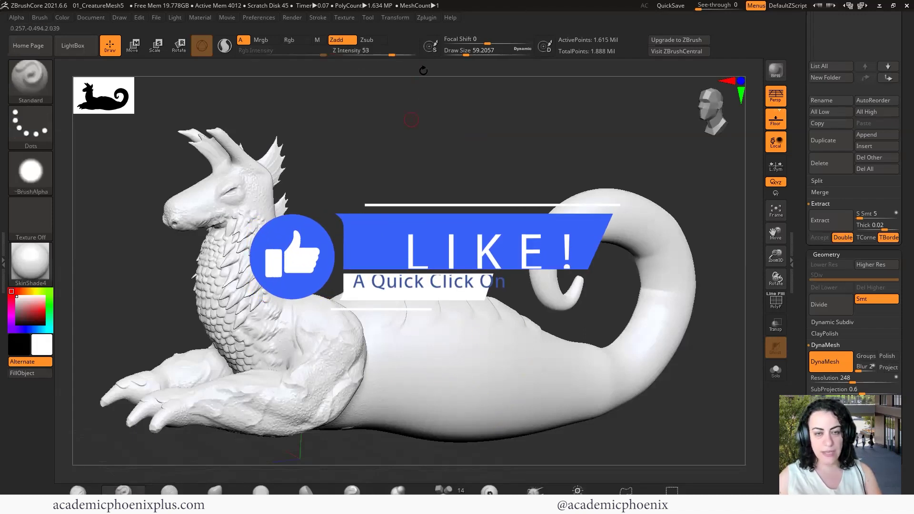
Increase the LazyStep of the Standard brush, test a spaced-out stroke along the creature's side, and undo it
left_click(318, 18)
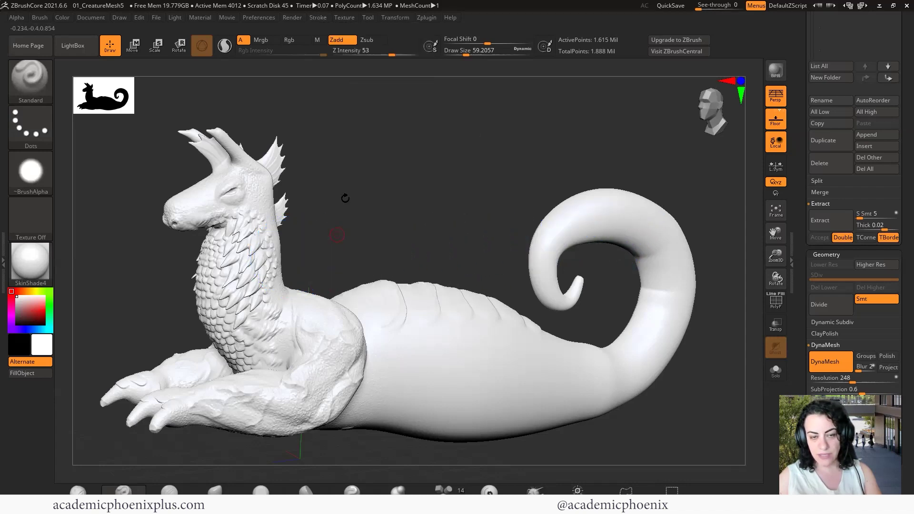
left_click(318, 17)
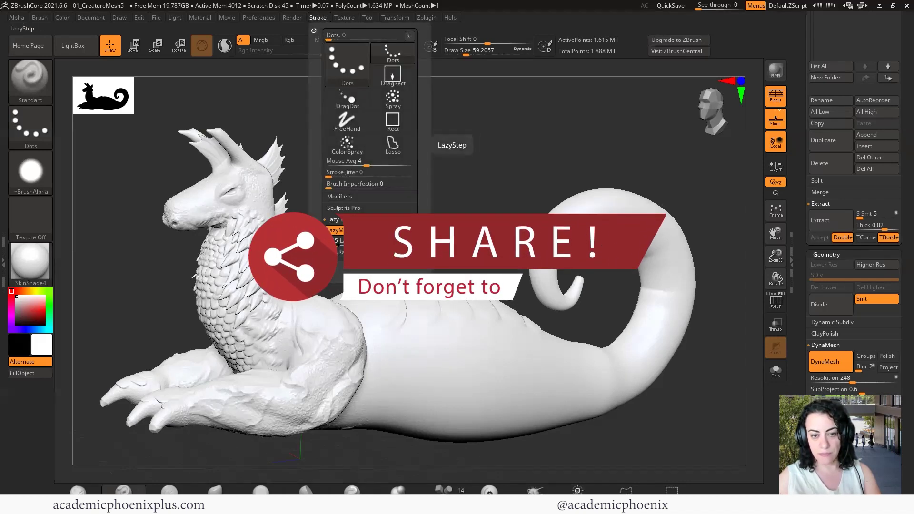
left_click_drag(340, 242, 347, 242)
left_click_drag(421, 383, 641, 378)
key("ctrl+z")
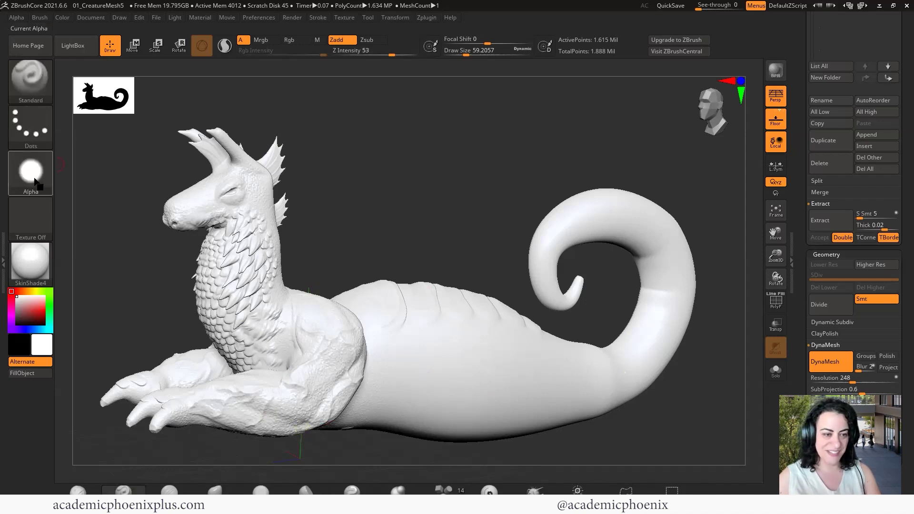
Switch the Standard brush to Alpha 39, test and undo a side stroke, and reduce the LazyStep
left_click(39, 176)
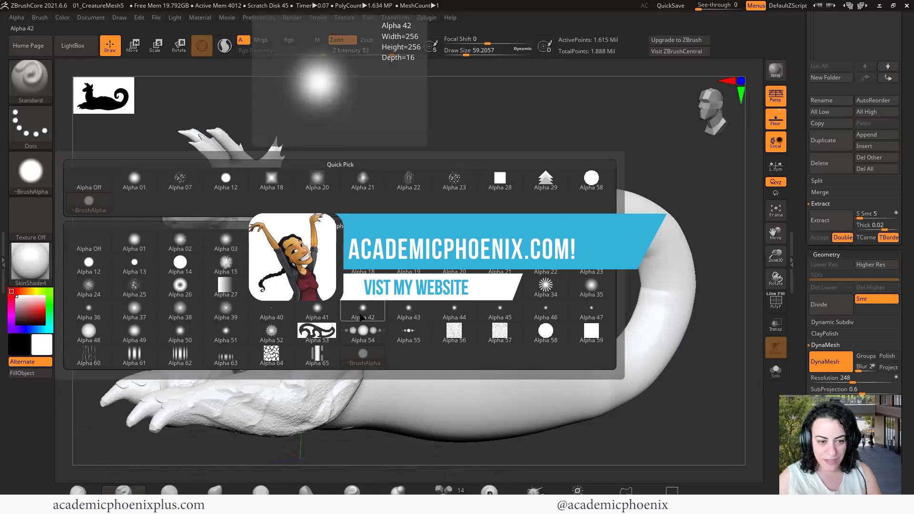
left_click(230, 311)
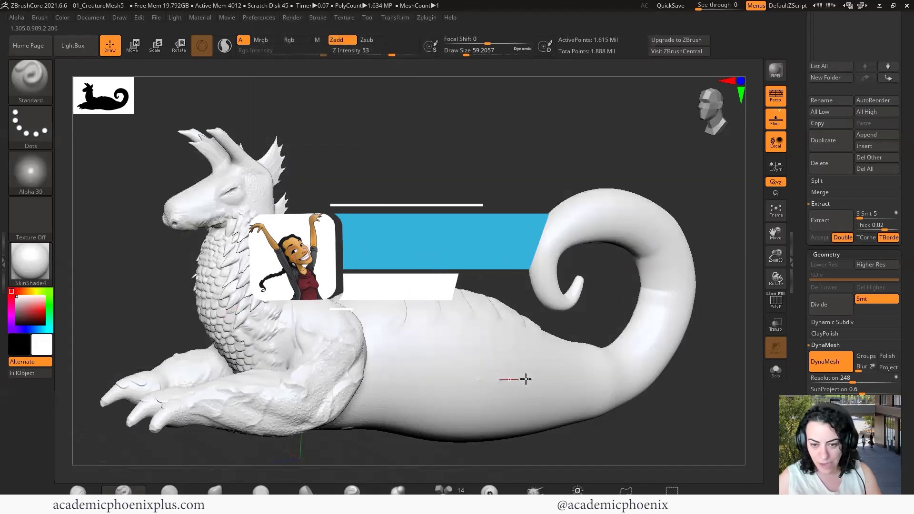
key("ctrl")
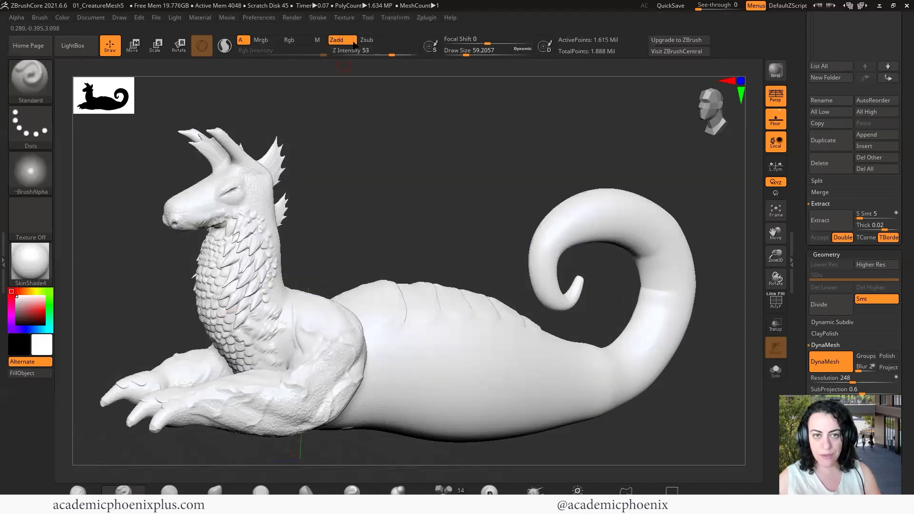
left_click(318, 18)
left_click_drag(356, 247, 344, 246)
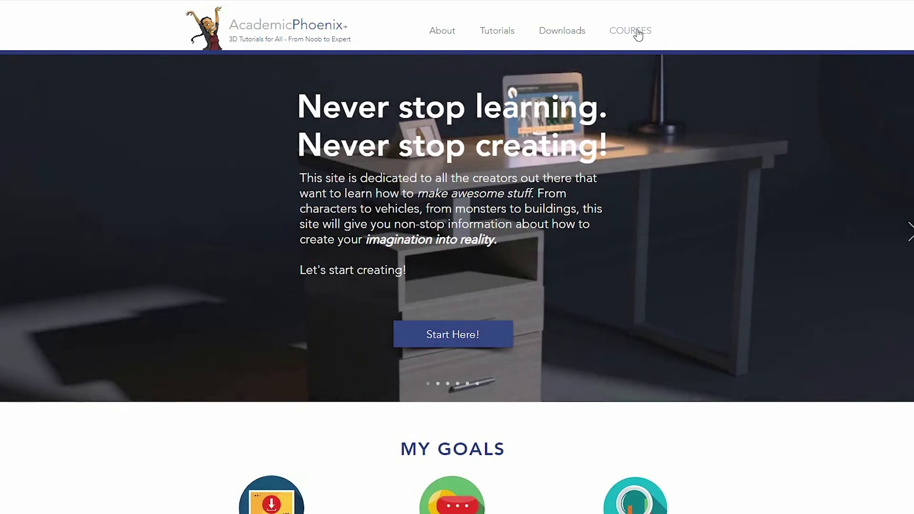
On the Academic Phoenix Plus website, browse the courses and view the page of the Maya still life modeling and texturing course
left_click(629, 42)
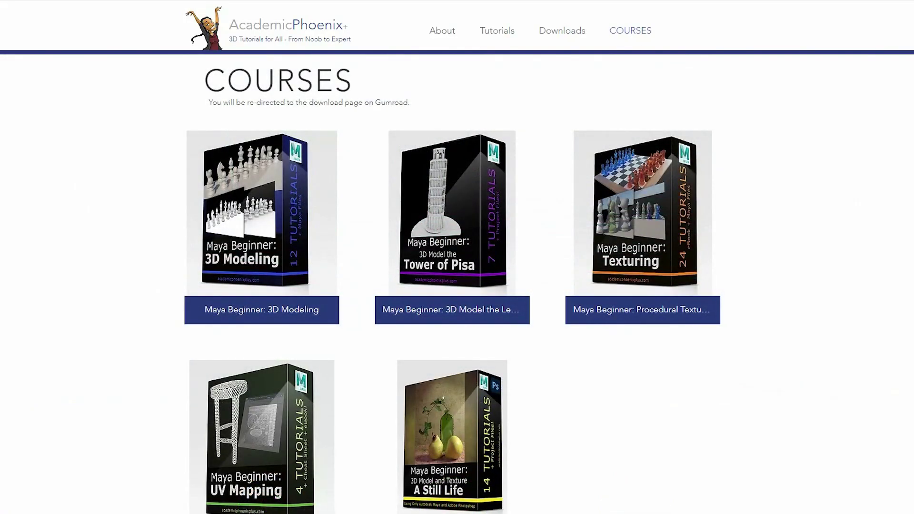
scroll(851, 175, "down", 1)
left_click(468, 406)
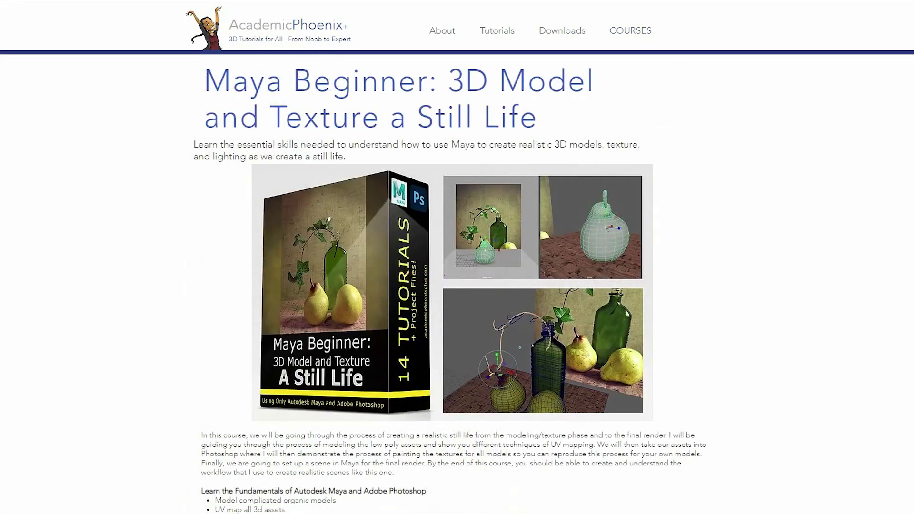
scroll(532, 346, "down", 10)
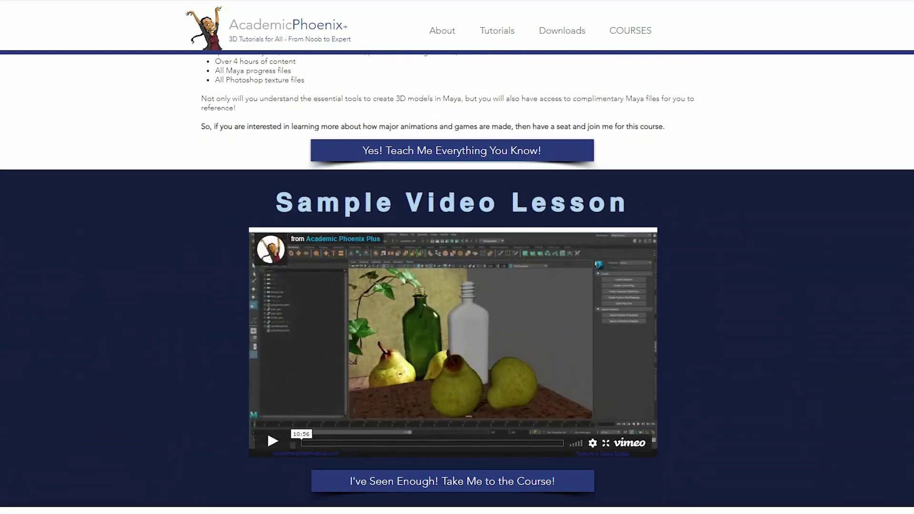
scroll(457, 285, "up", 10)
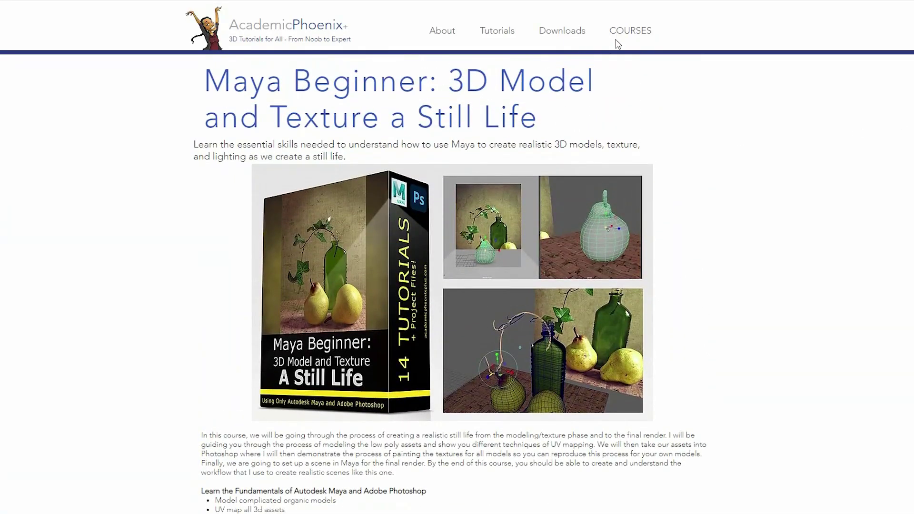
left_click(627, 38)
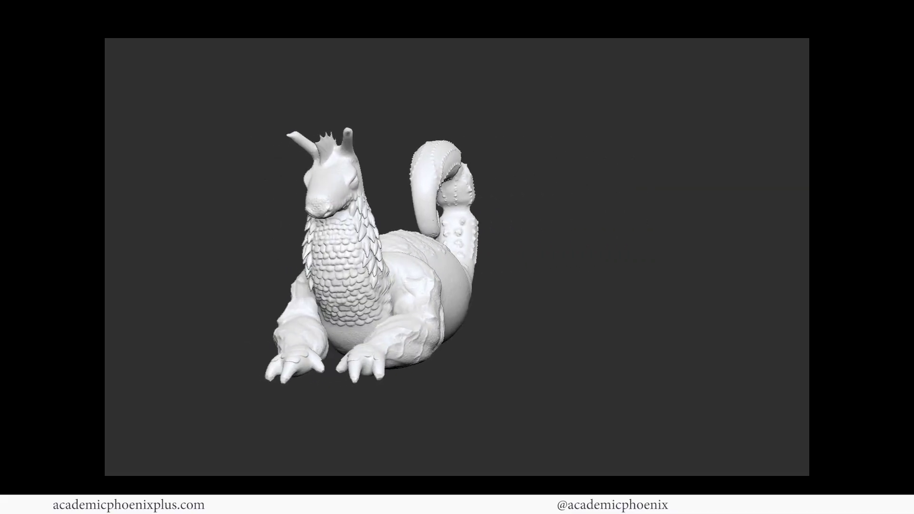